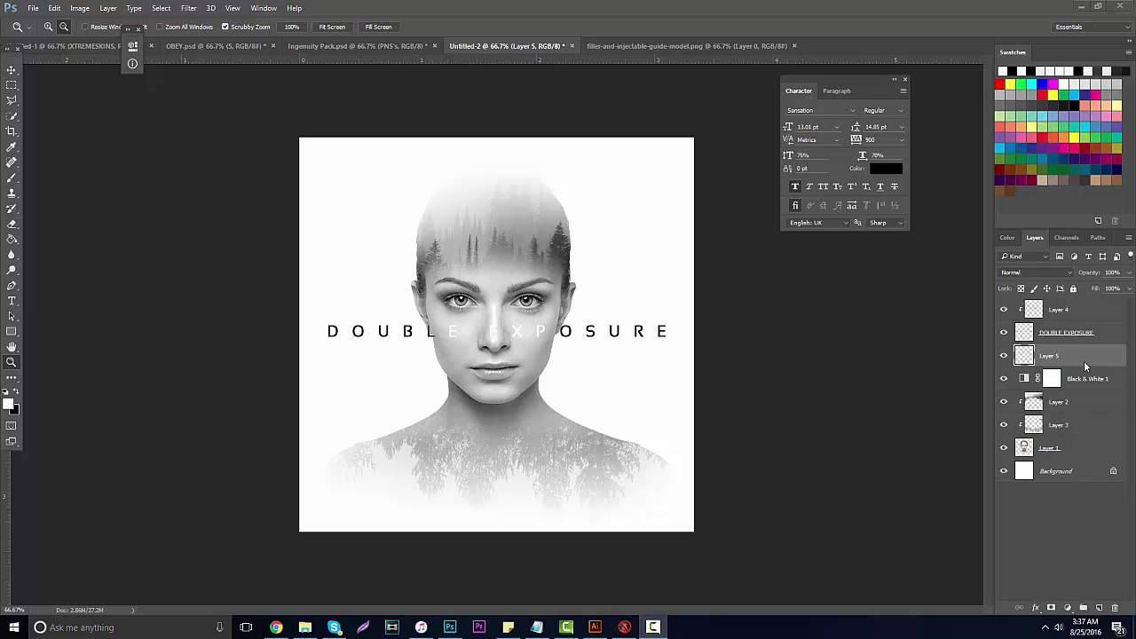
Delete all layers above the Background in the Untitled-2 document and close the Character panel.
left_click(1051, 449)
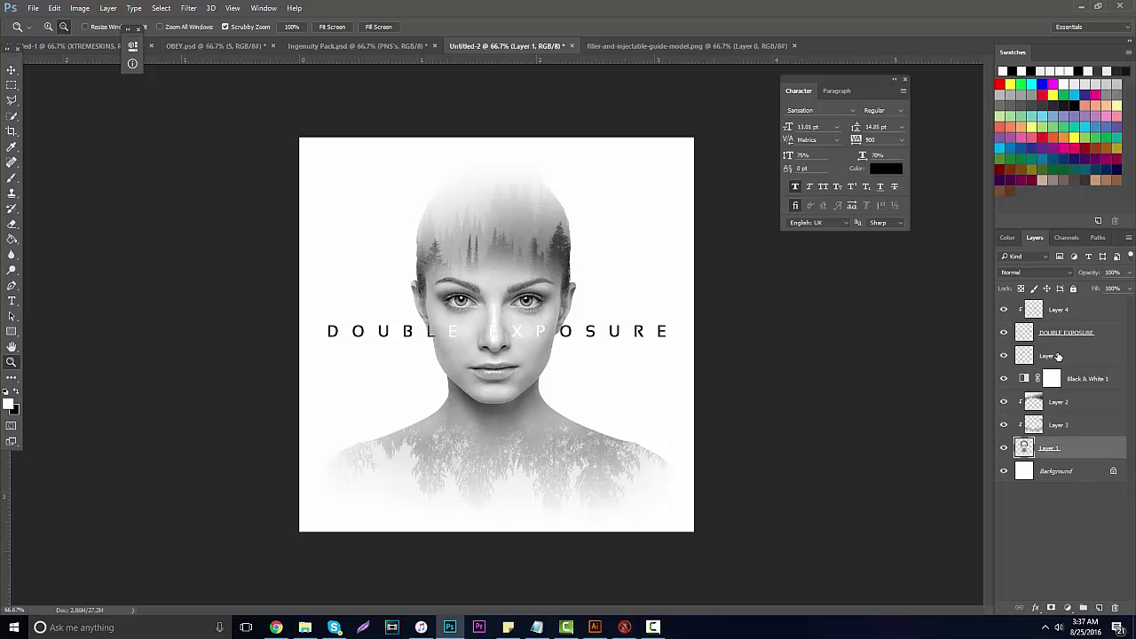
left_click(1049, 316, "shift")
left_click_drag(1068, 402, 1115, 607)
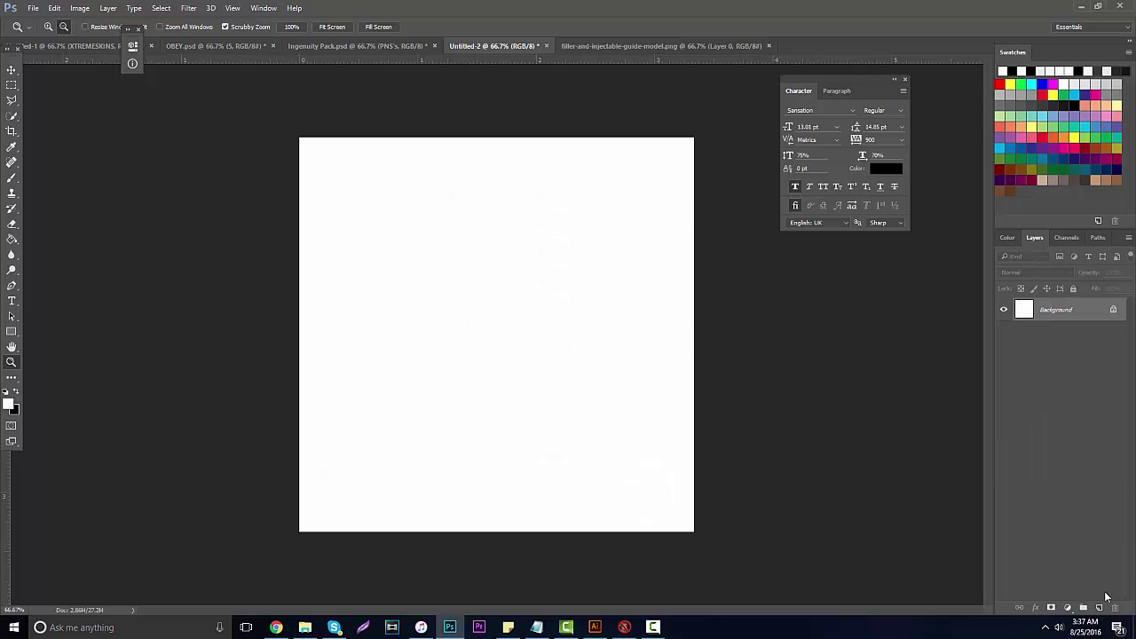
left_click(900, 77)
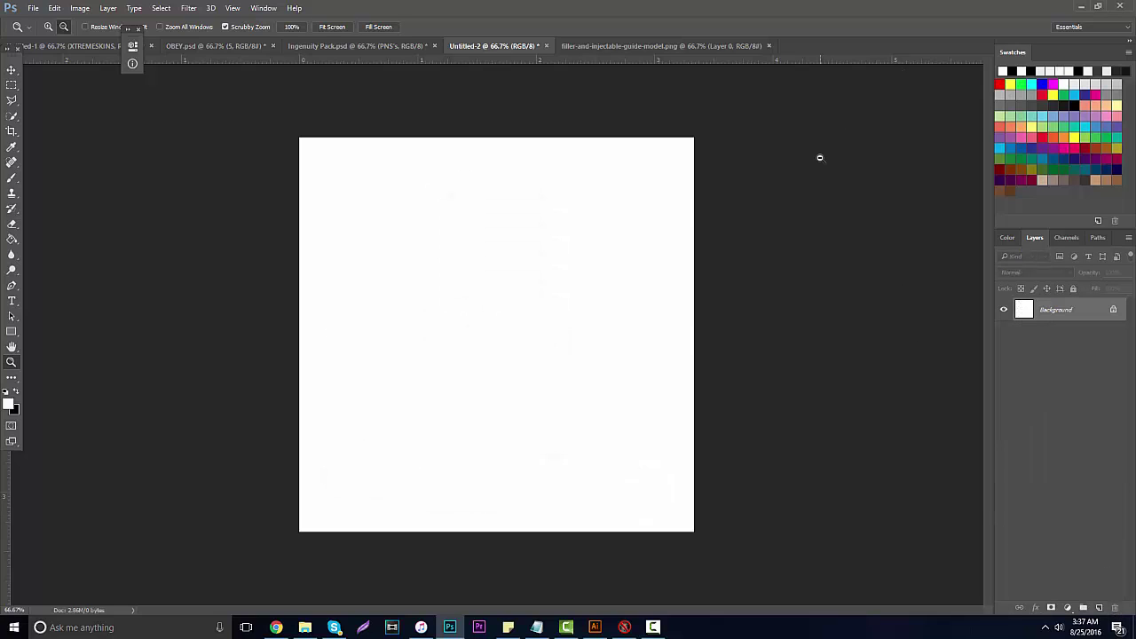
left_click(8, 71)
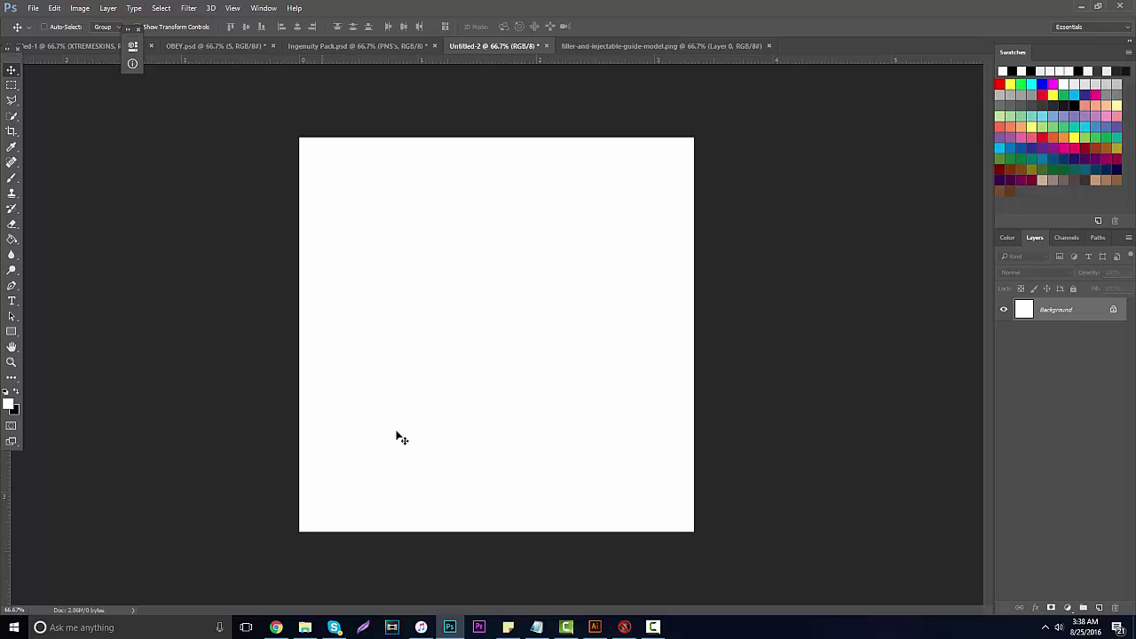
Switch to Chrome and look over the double exposure image results and the search page defining the term.
left_click(285, 629)
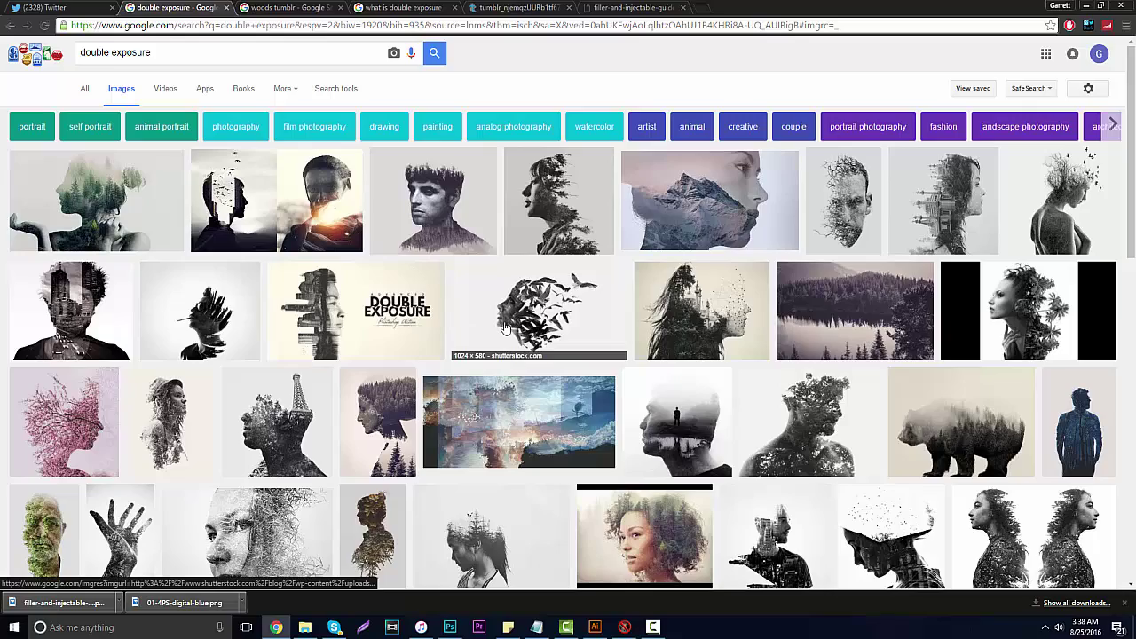
scroll(506, 328, "down", 5)
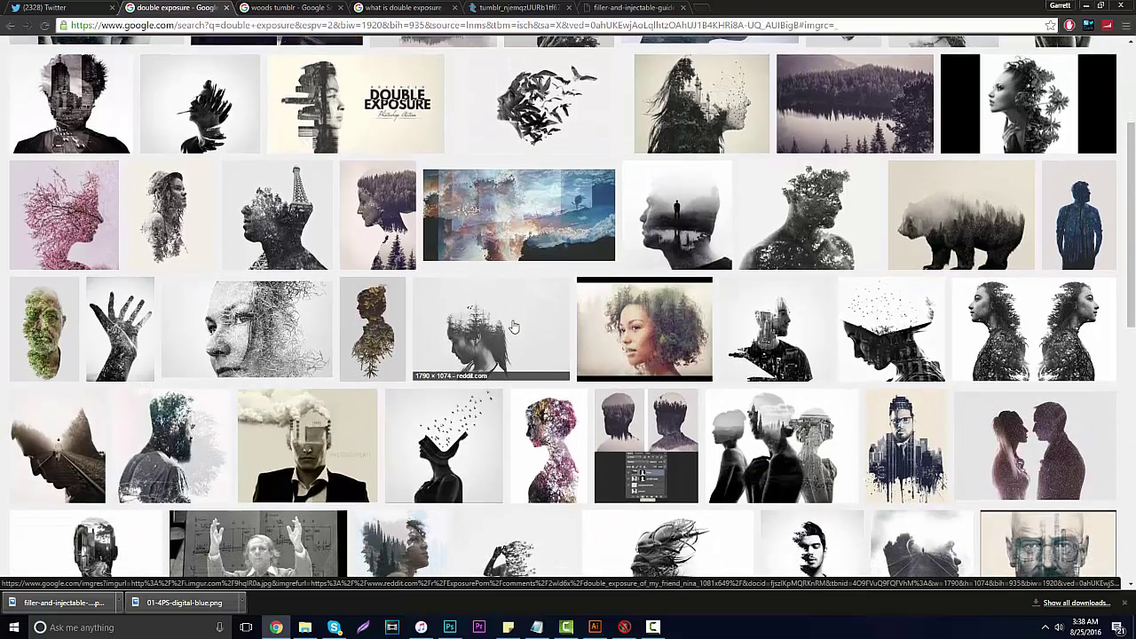
scroll(573, 418, "down", 1)
scroll(572, 417, "down", 2)
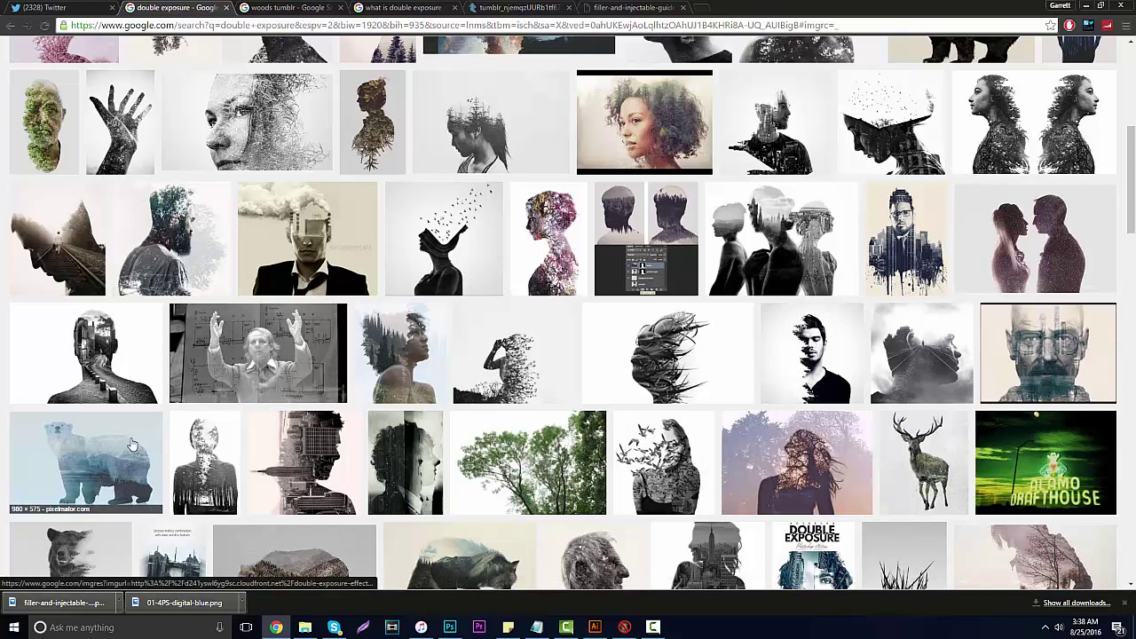
scroll(258, 333, "up", 5)
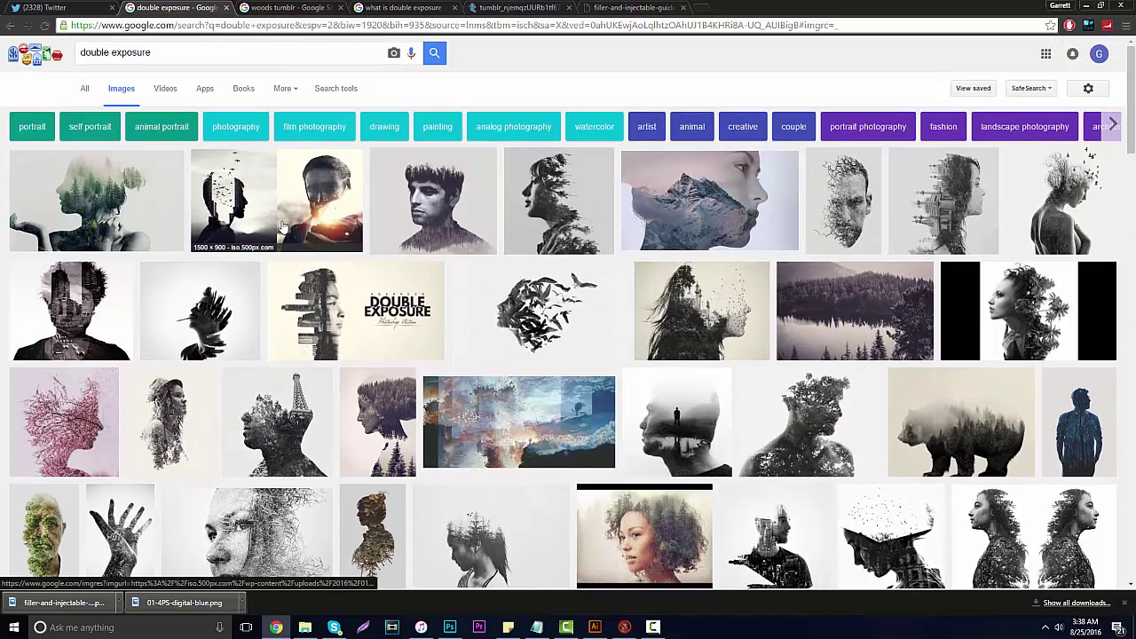
left_click(387, 7)
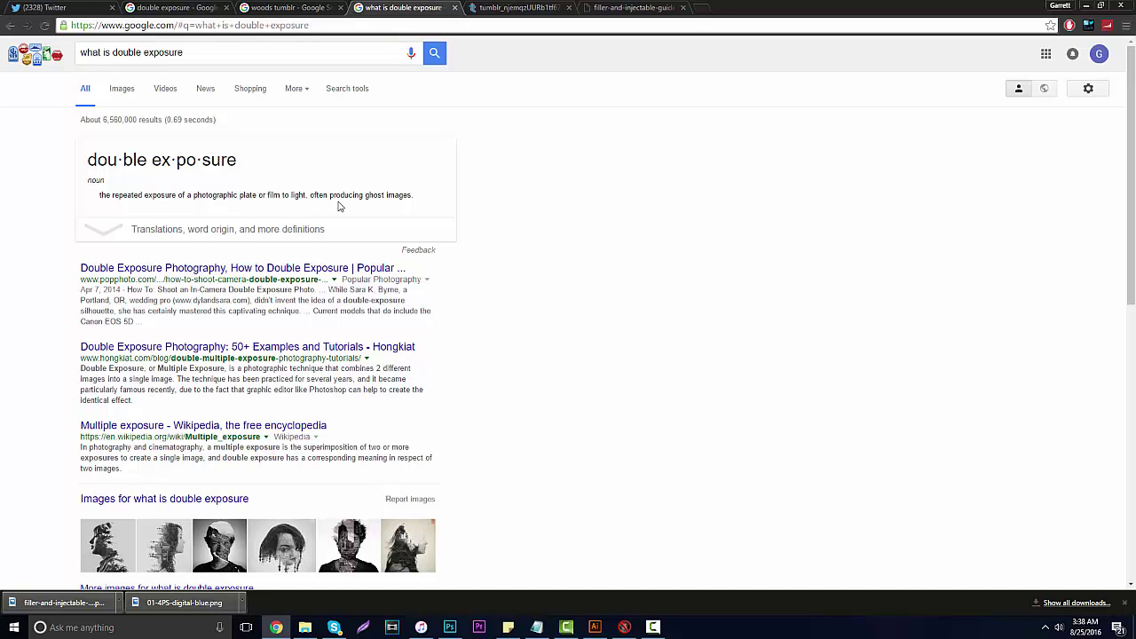
scroll(360, 244, "down", 1)
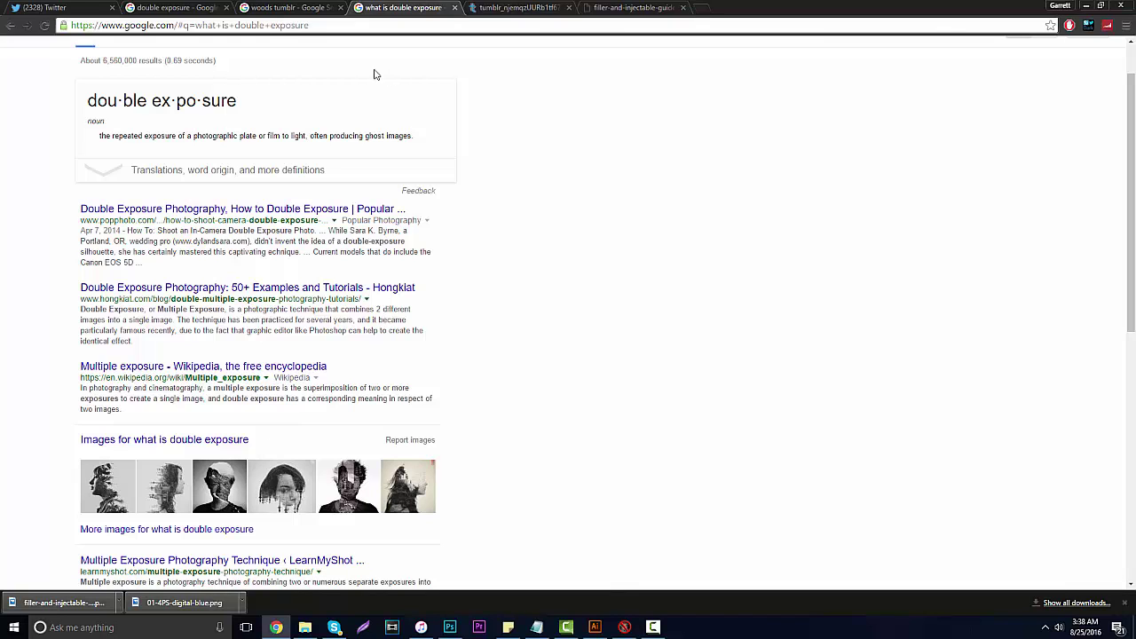
left_click(201, 6)
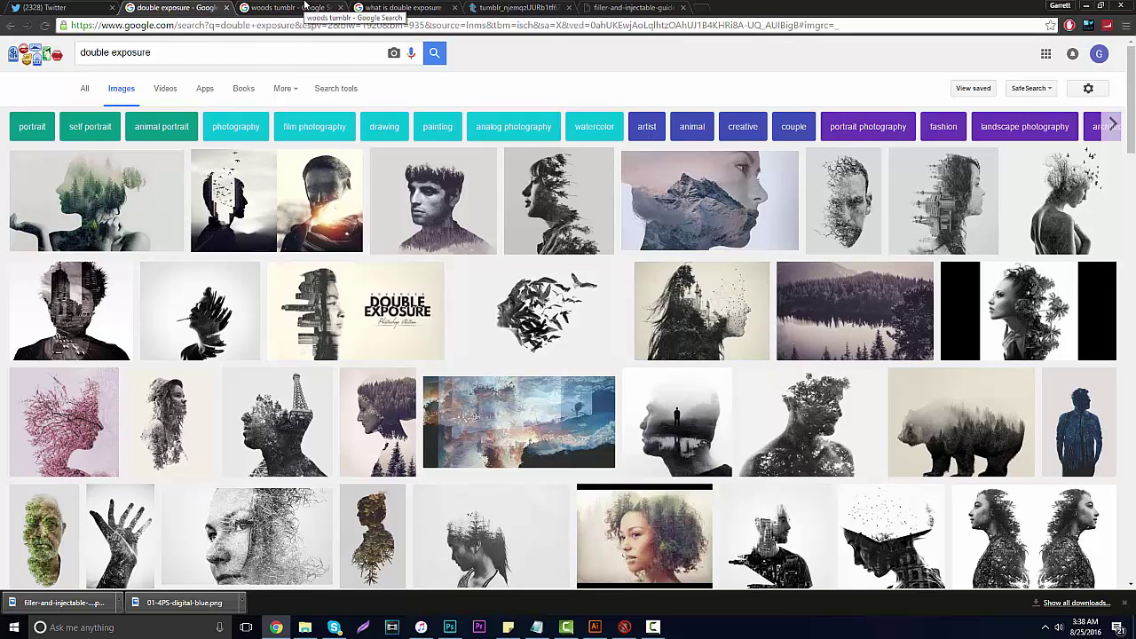
View the foggy pine forest photo and the model portrait that are open as source images.
left_click(500, 7)
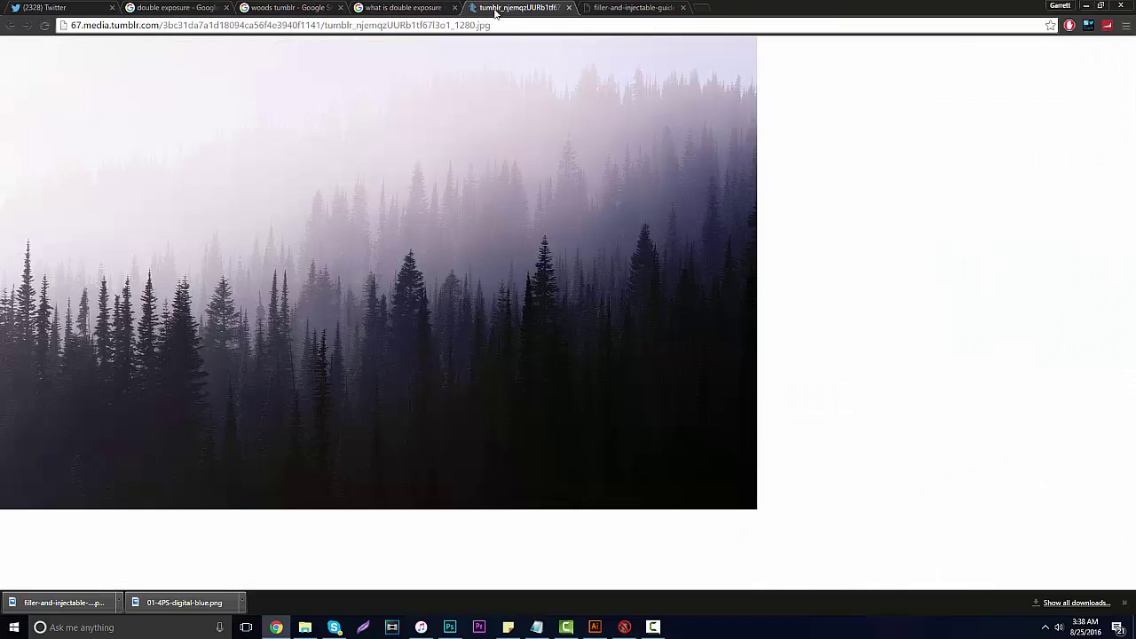
left_click(630, 8)
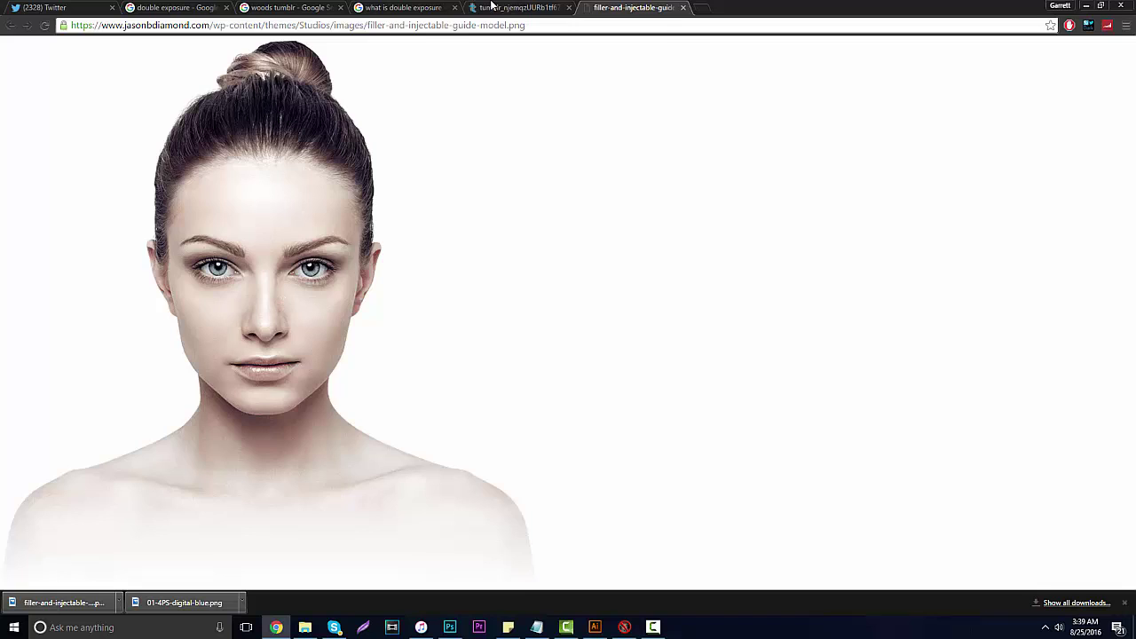
left_click(492, 7)
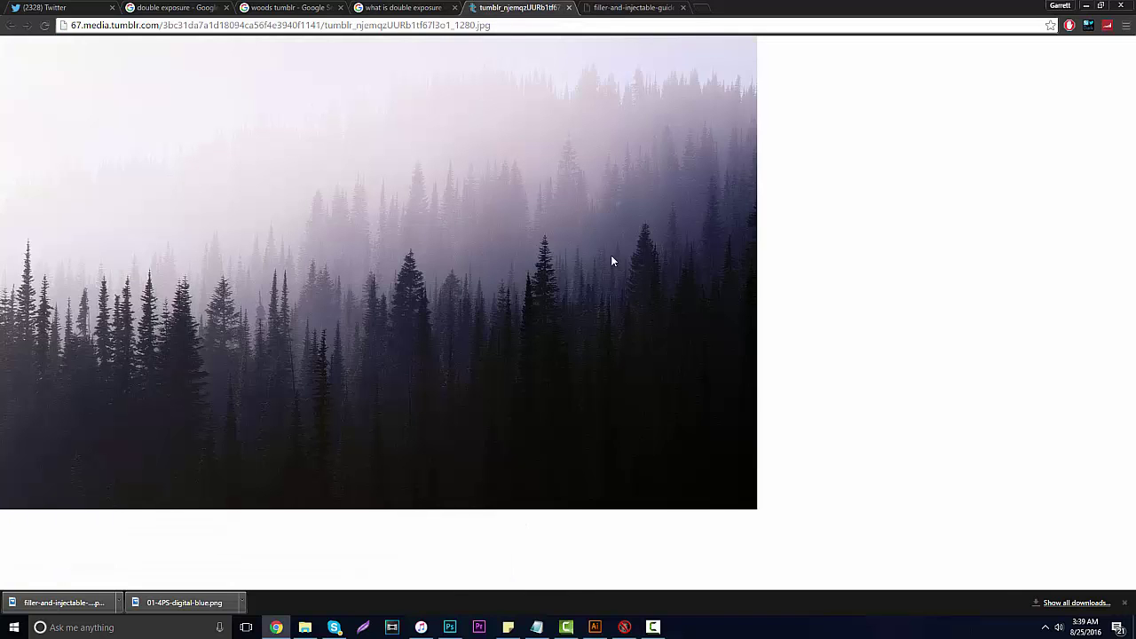
left_click(404, 7)
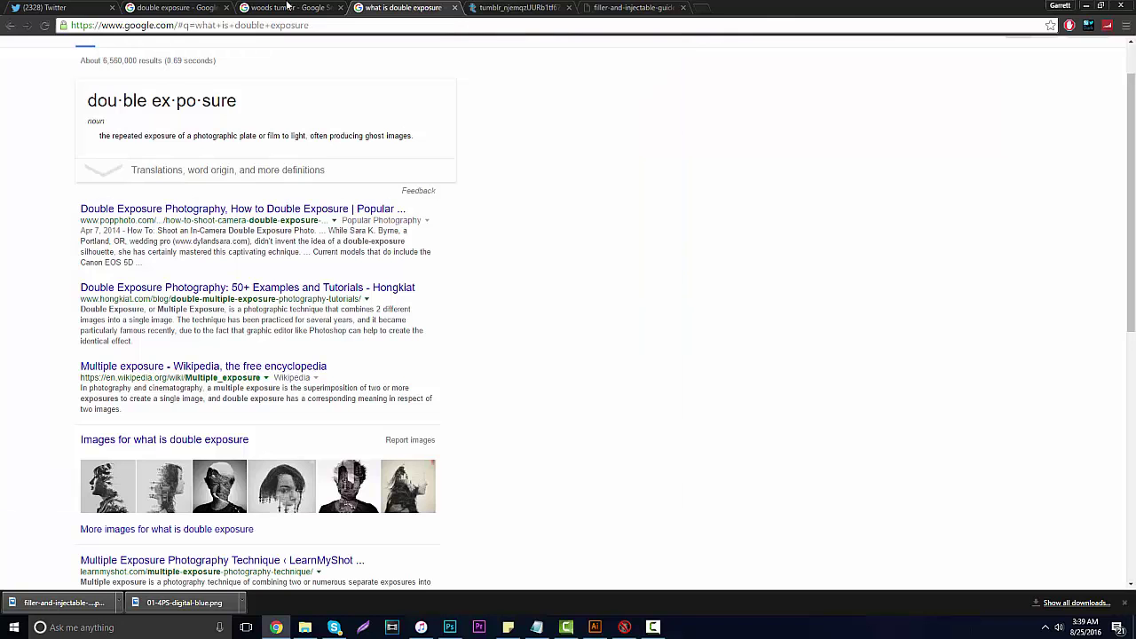
Browse the "woods tumblr" image results for forest photos suited to a double exposure.
left_click(283, 8)
scroll(230, 204, "up", 3)
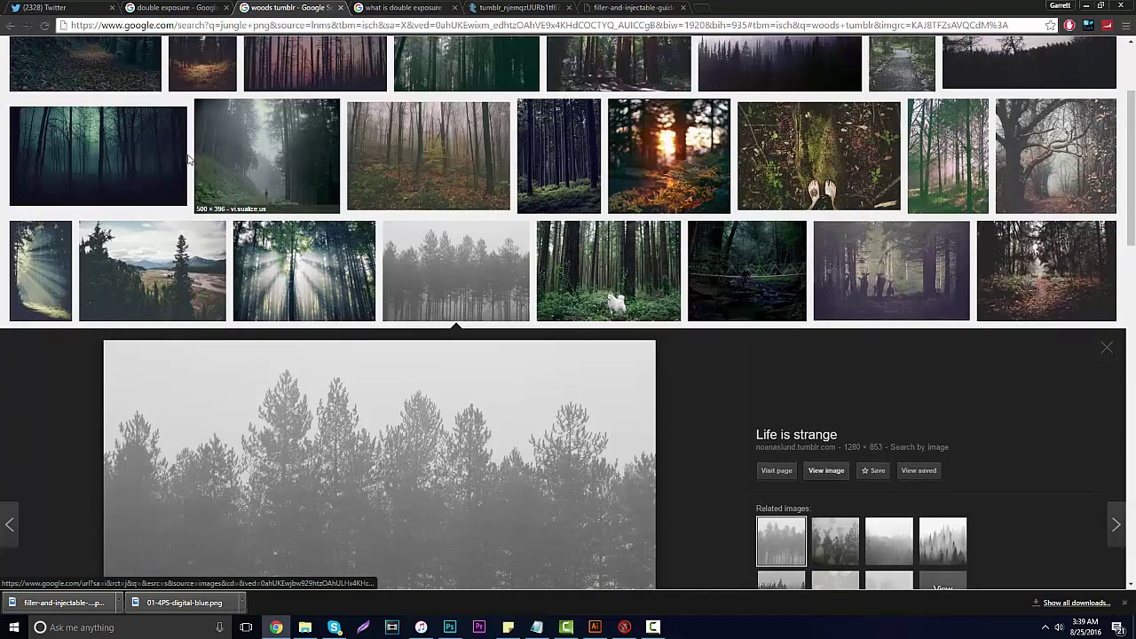
scroll(189, 175, "up", 3)
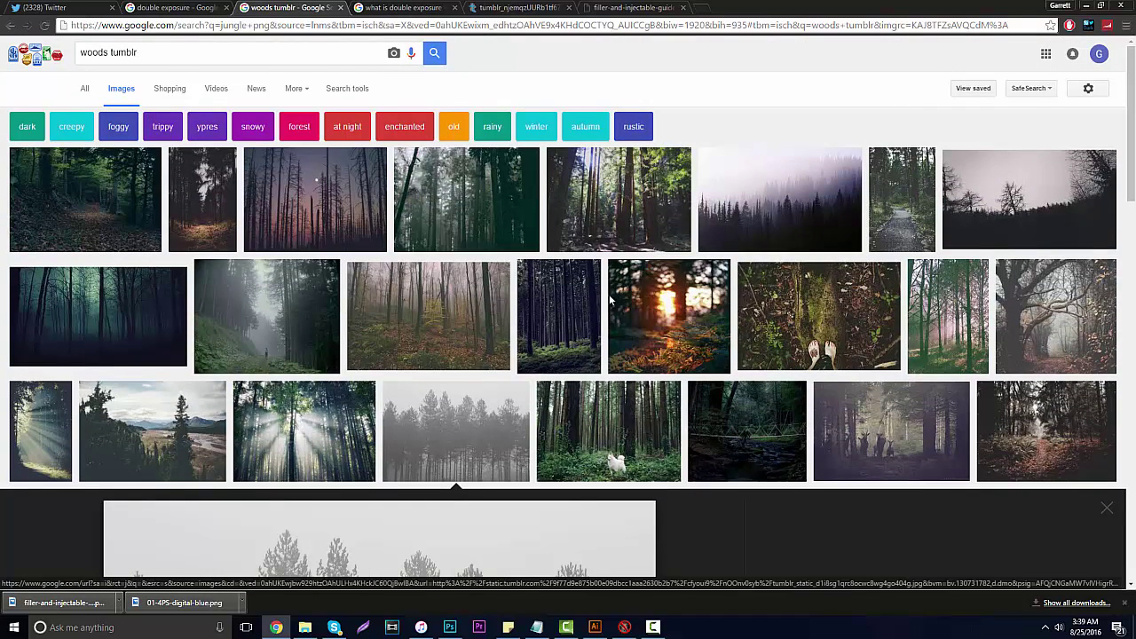
scroll(612, 306, "down", 1)
scroll(612, 306, "down", 6)
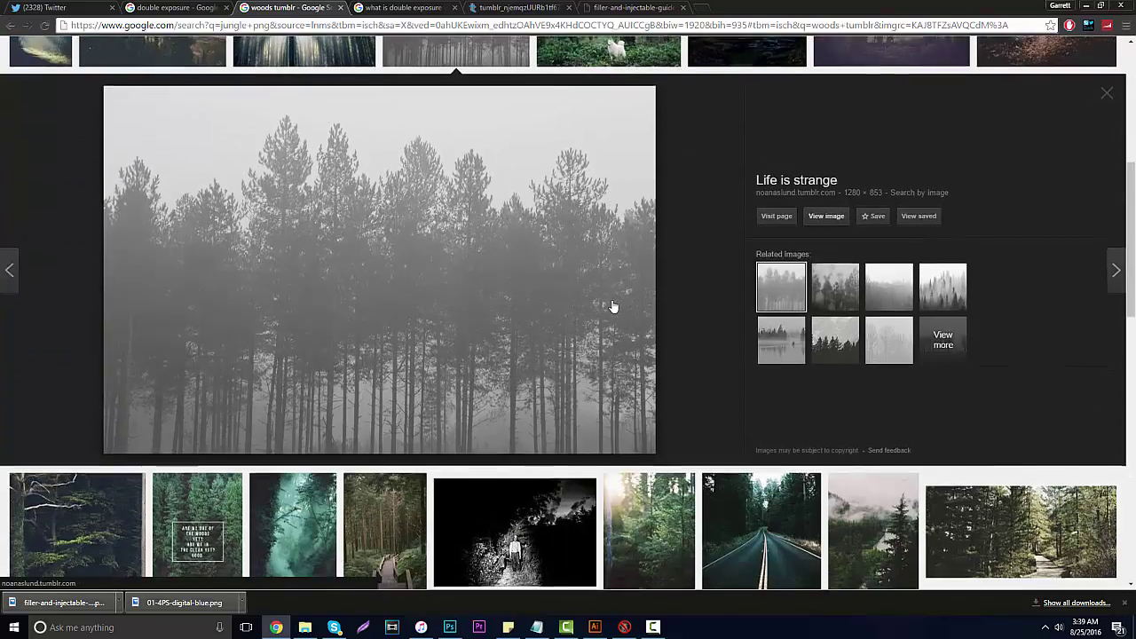
scroll(612, 306, "down", 2)
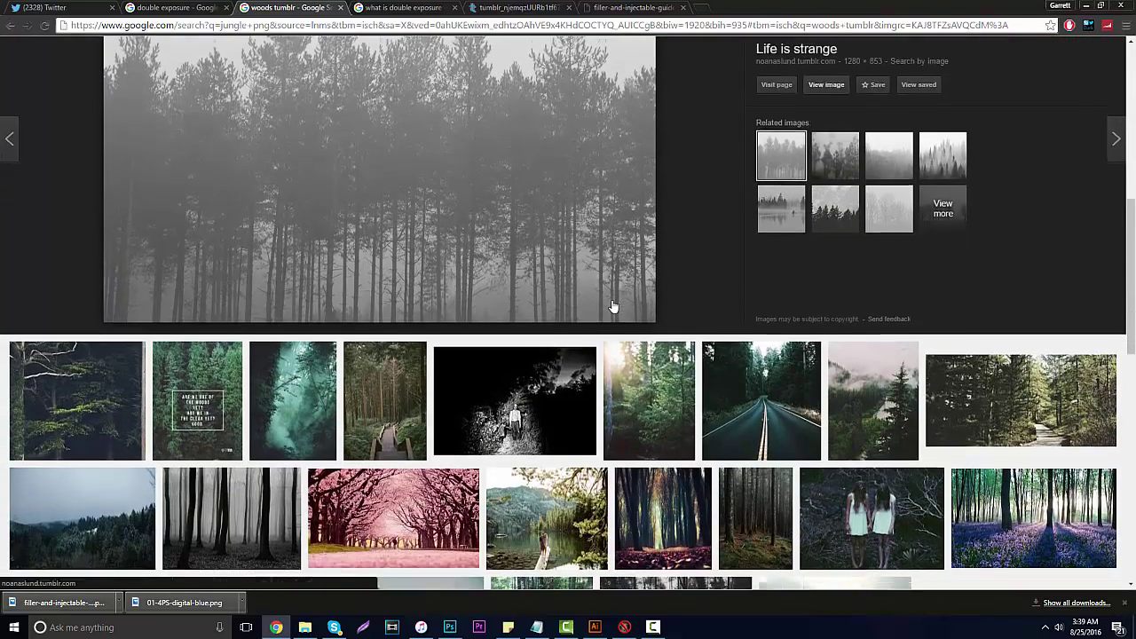
scroll(612, 306, "down", 3)
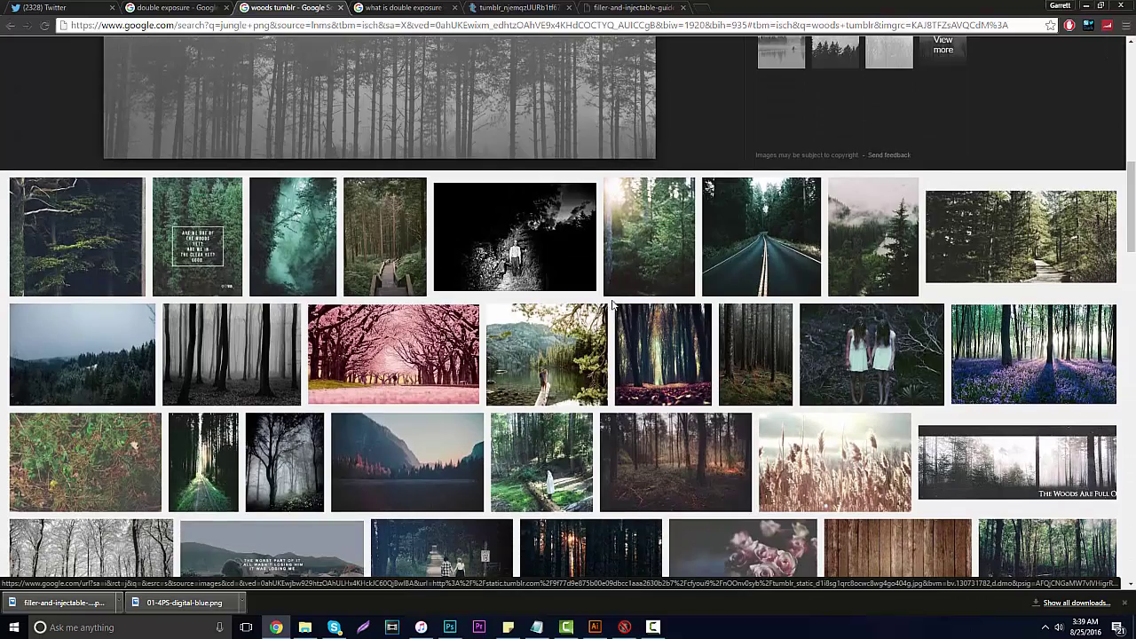
scroll(612, 306, "down", 2)
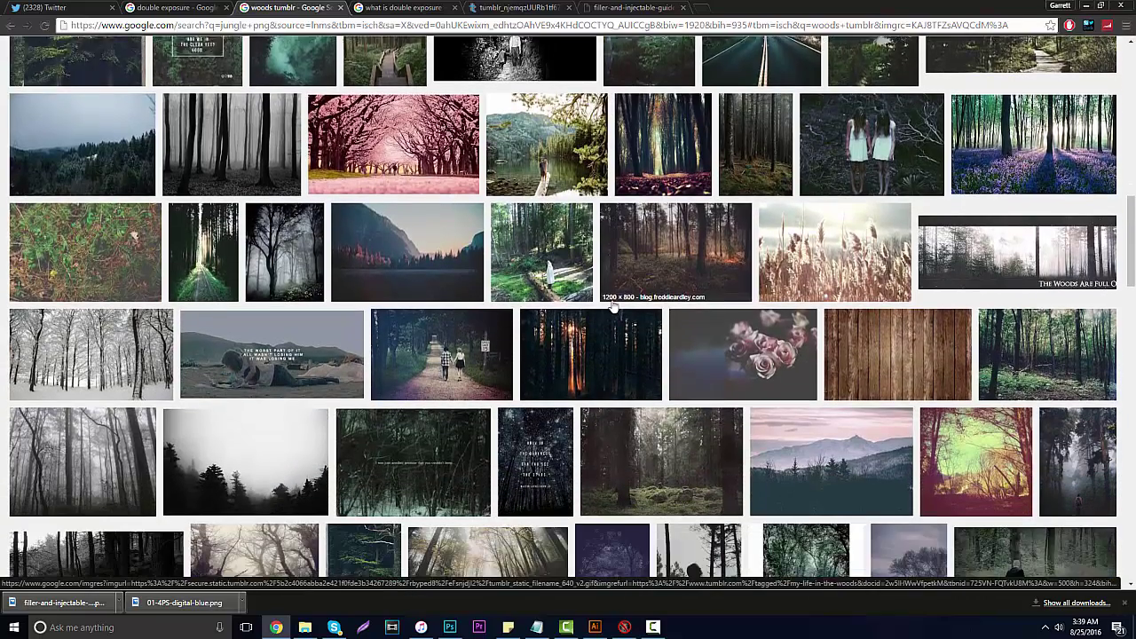
scroll(670, 389, "down", 2)
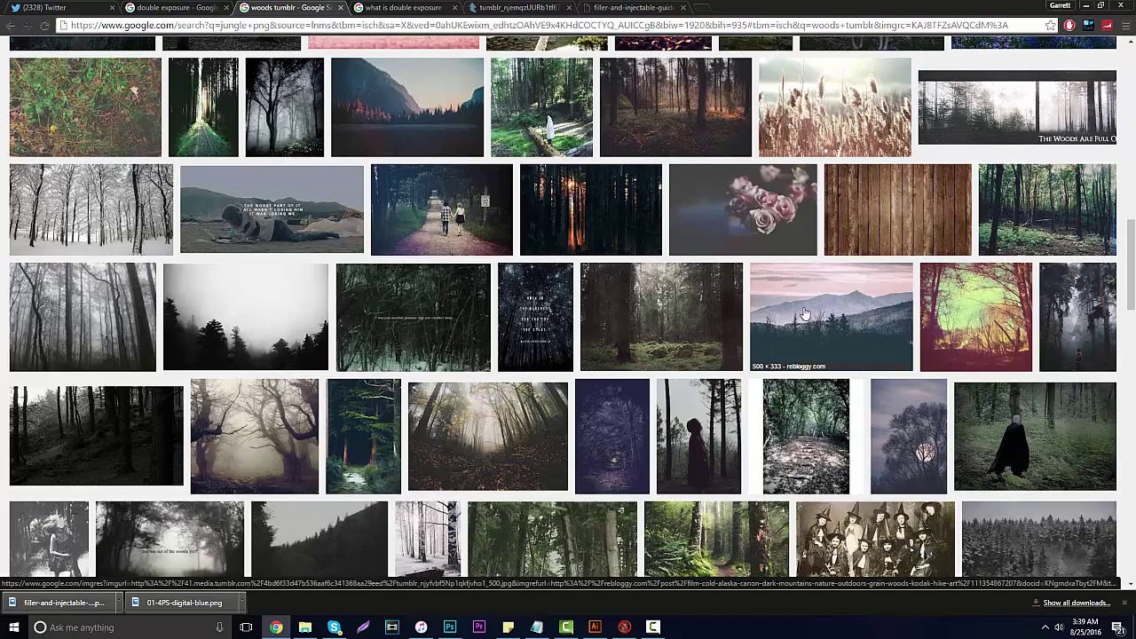
scroll(874, 354, "down", 1)
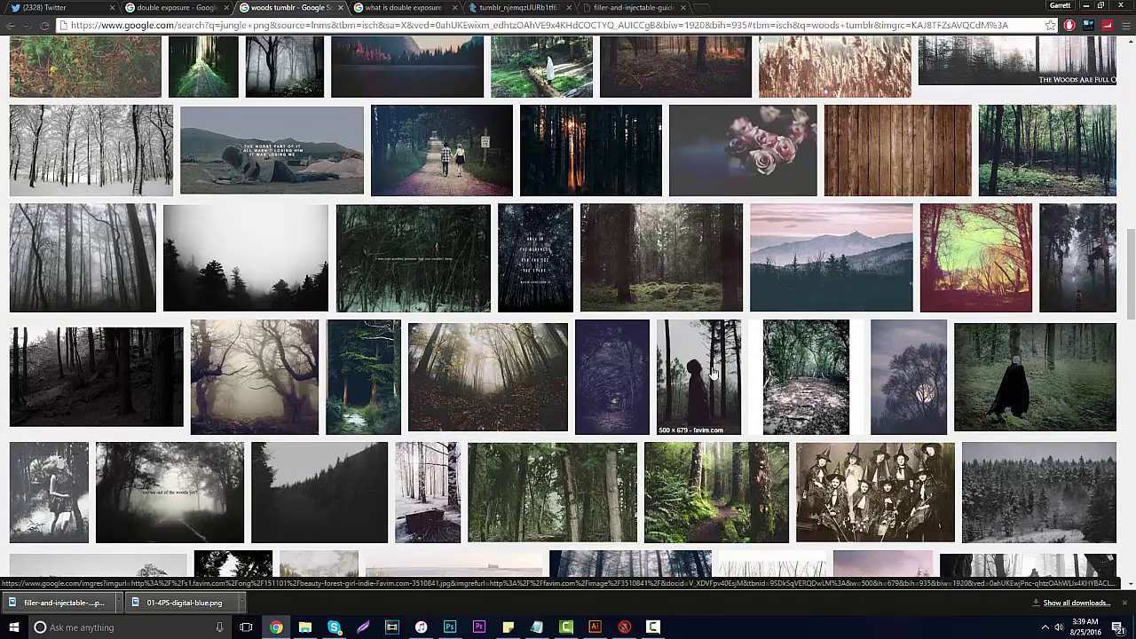
scroll(723, 368, "down", 1)
Switch to Photoshop and move the model portrait from filler-and-injectable-guide-model.png into Untitled-2, centred on the white canvas.
left_click(456, 628)
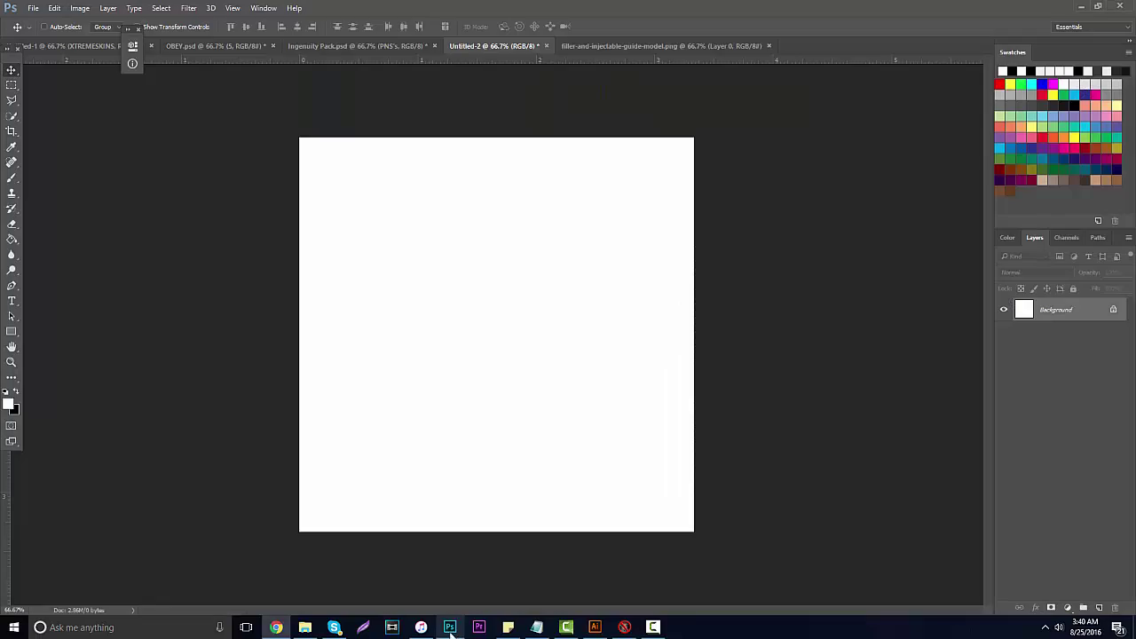
left_click(618, 49)
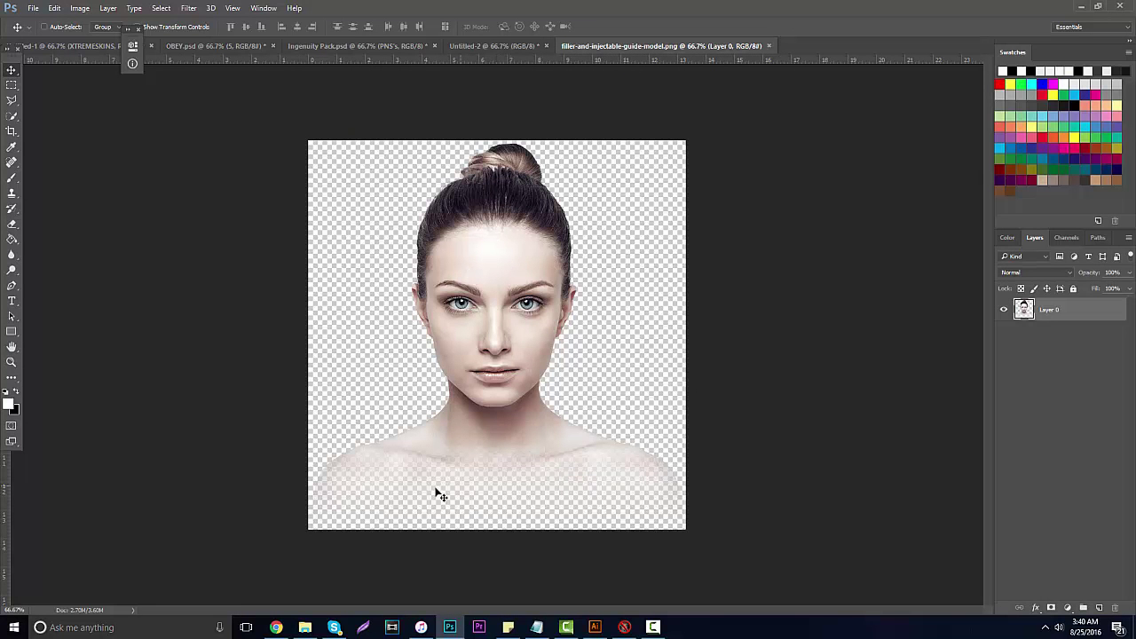
left_click_drag(514, 298, 495, 238)
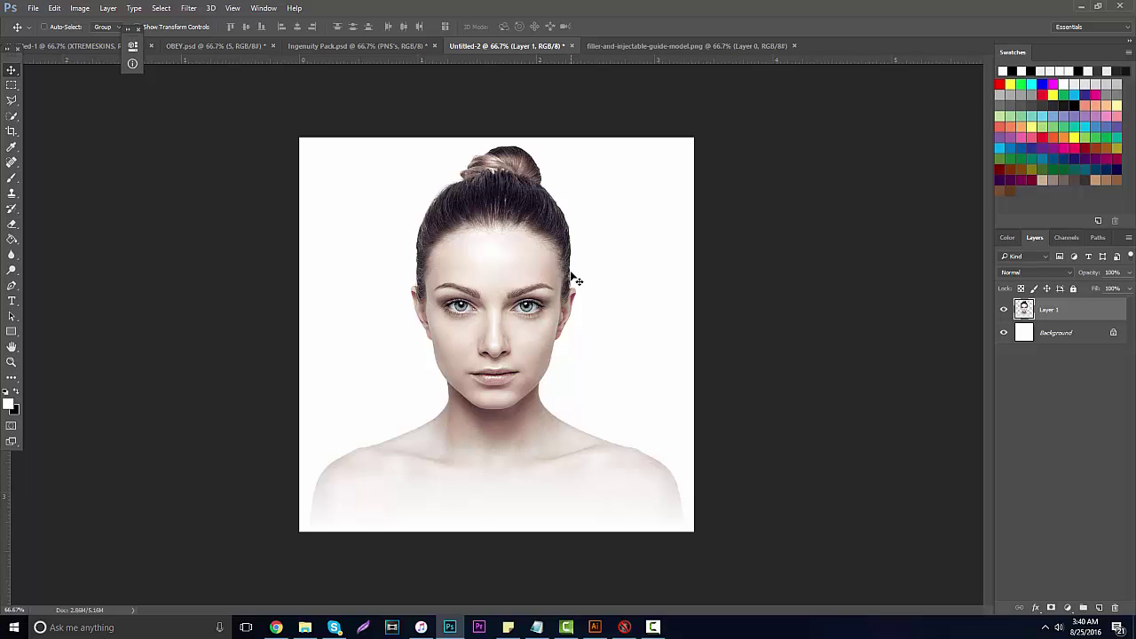
Look at the Ingenuity Pack.psd document and browse further through the "woods tumblr" image results in Chrome.
left_click(355, 45)
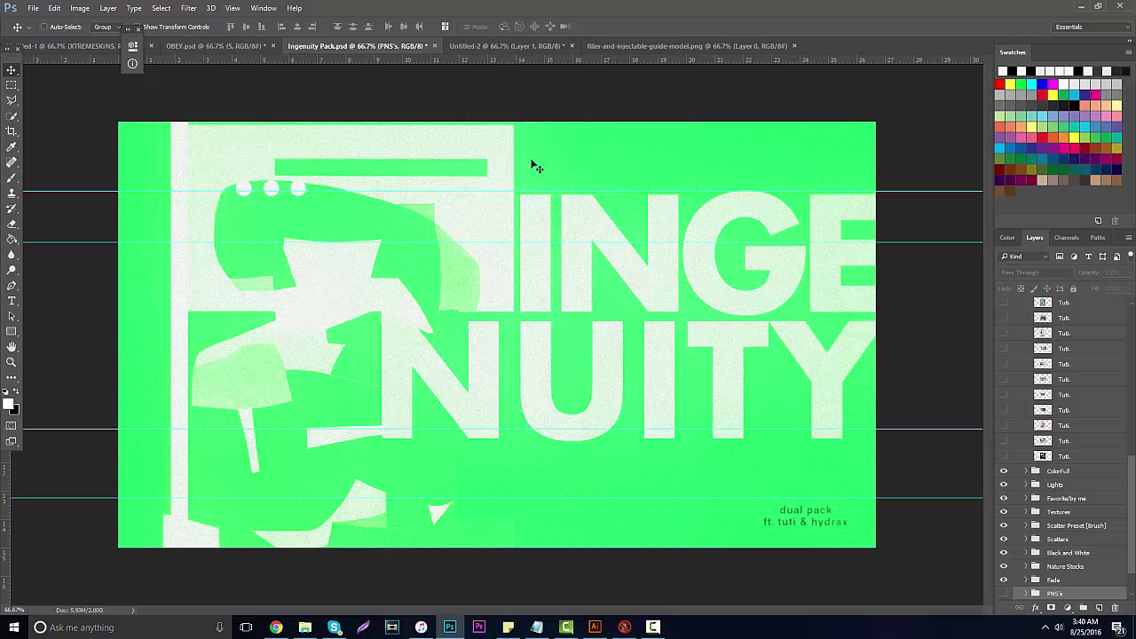
left_click(517, 46)
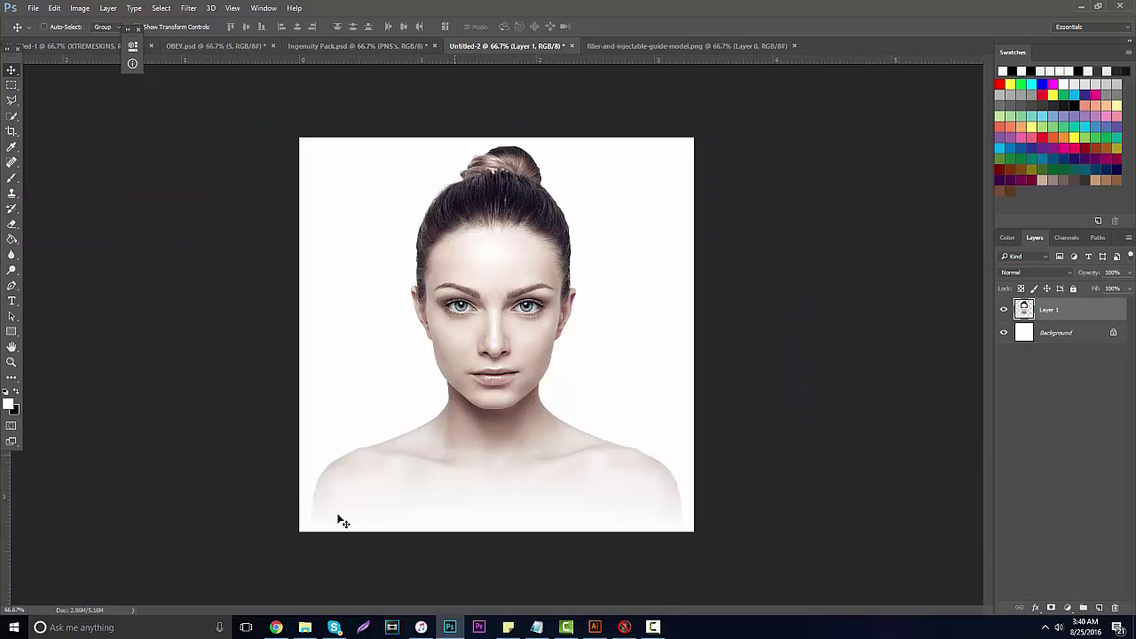
left_click(276, 627)
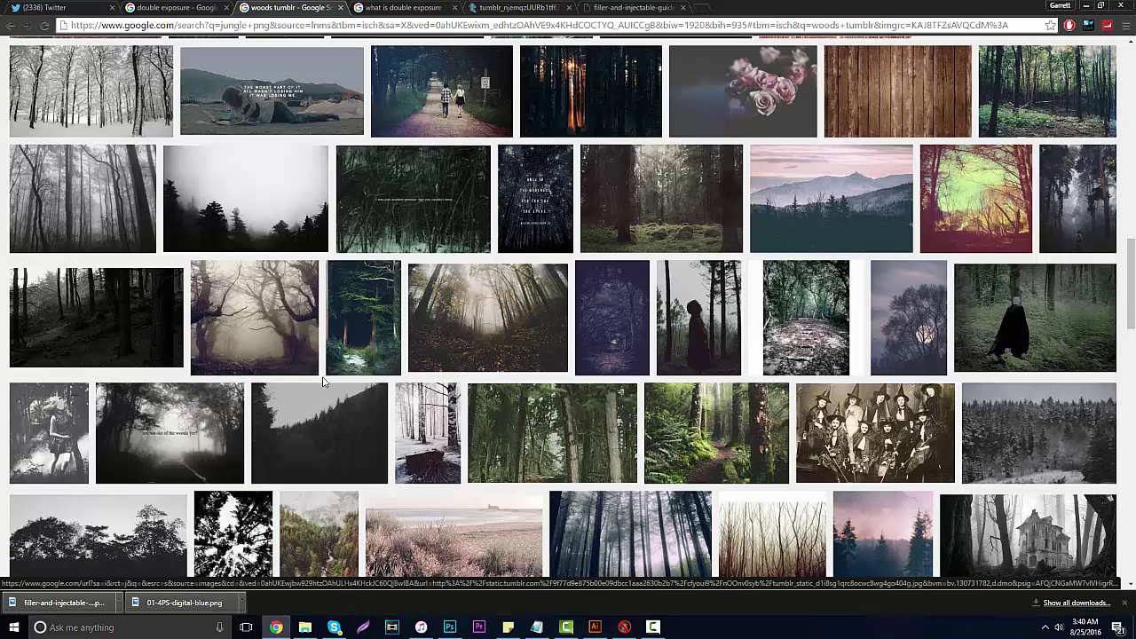
scroll(325, 382, "down", 1)
scroll(325, 383, "down", 4)
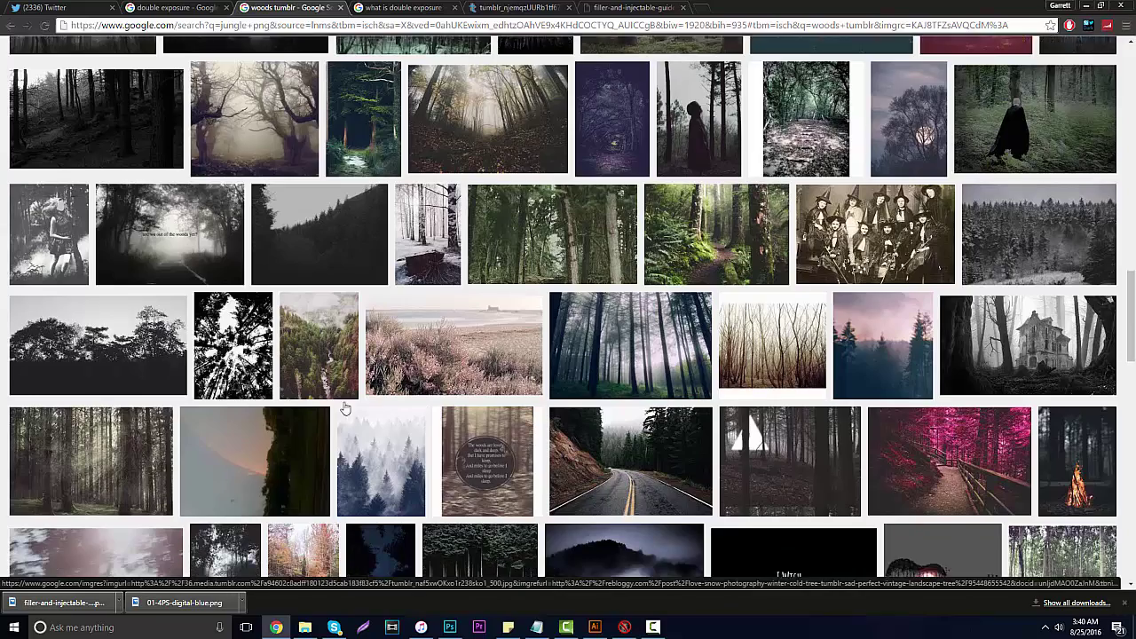
scroll(337, 401, "down", 1)
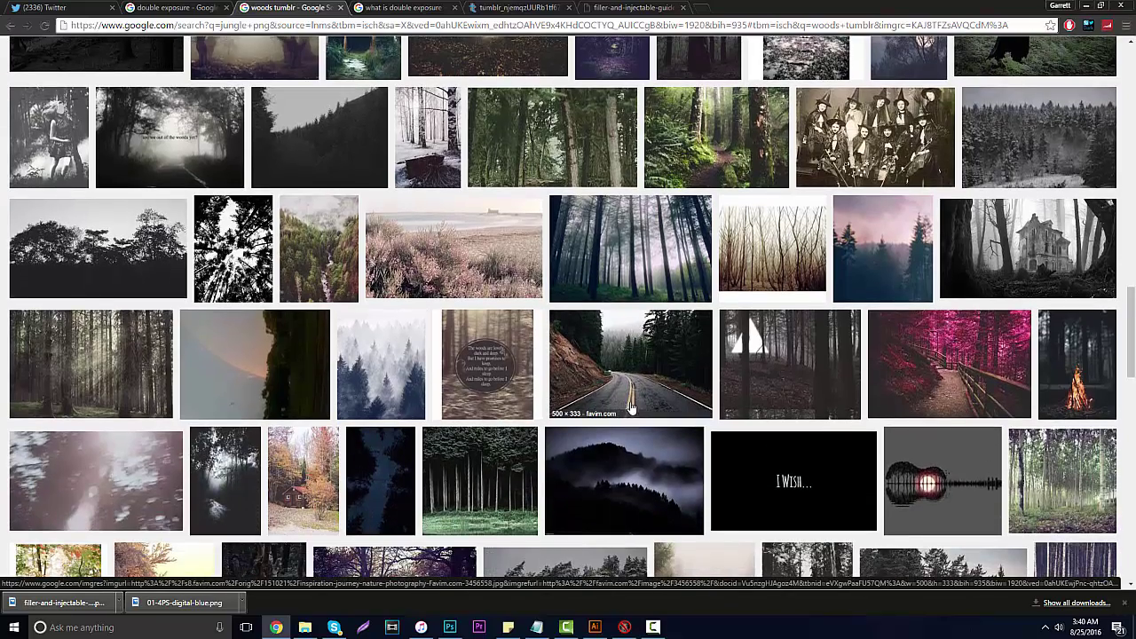
scroll(632, 371, "down", 2)
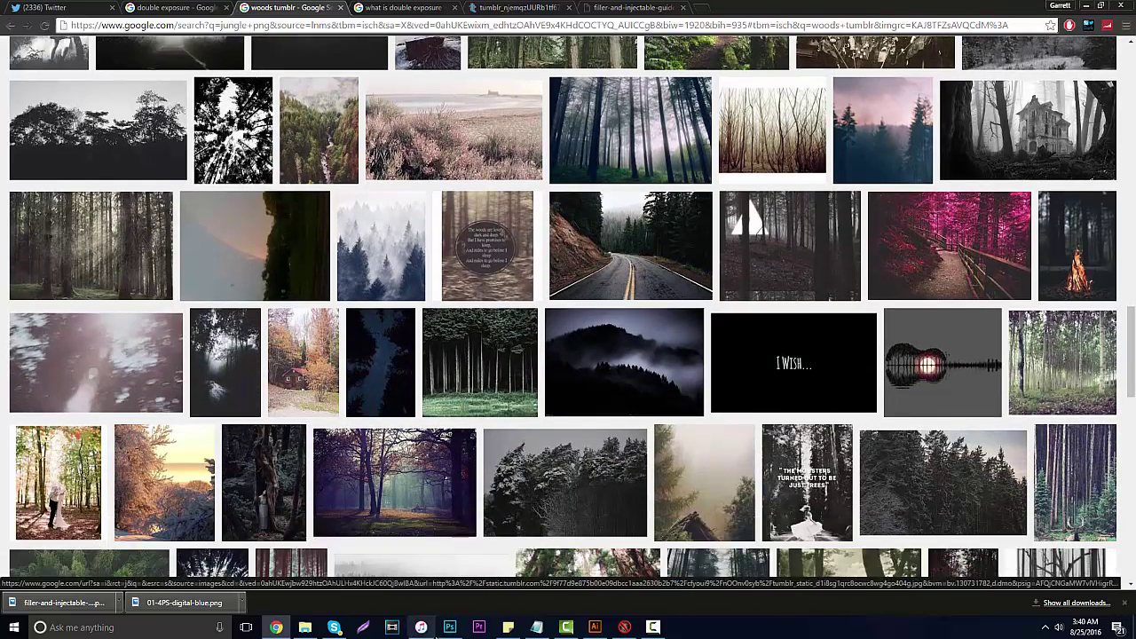
left_click(452, 630)
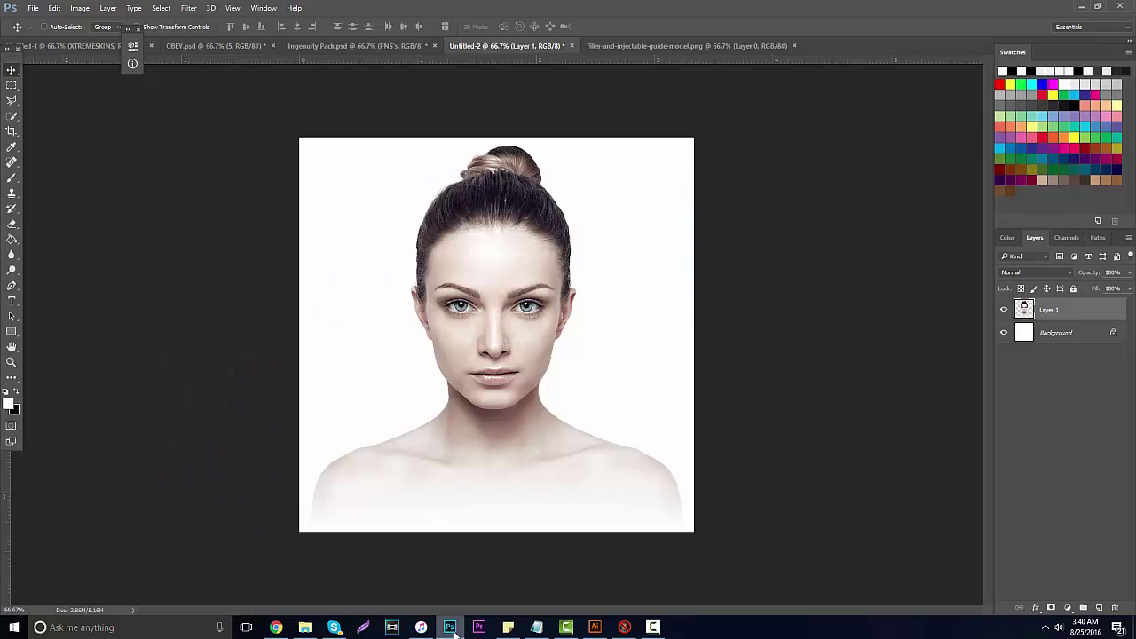
Switch to Chrome, copy the foggy pine forest image to the clipboard, and return to the Untitled-2 document in Photoshop.
left_click(276, 627)
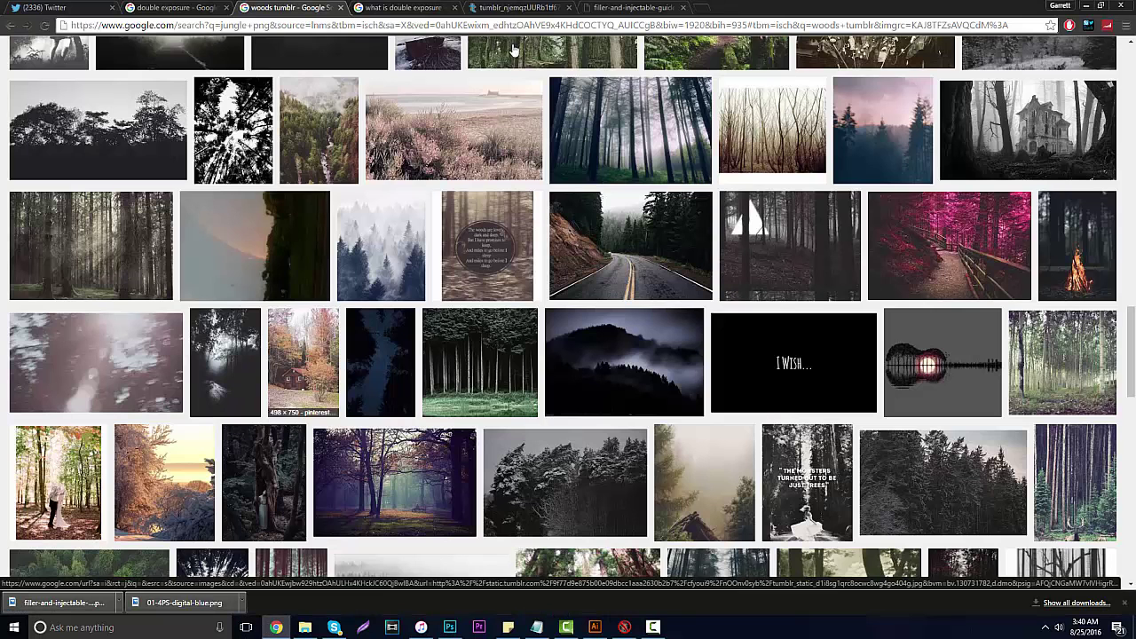
left_click(538, 7)
right_click(446, 197)
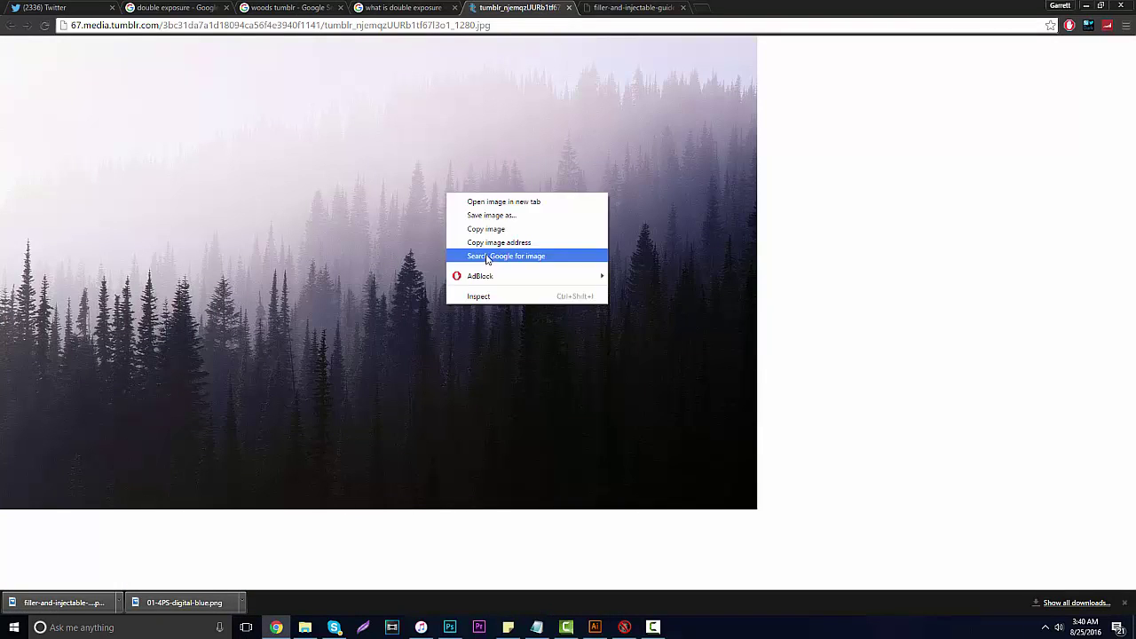
left_click(493, 229)
left_click(451, 627)
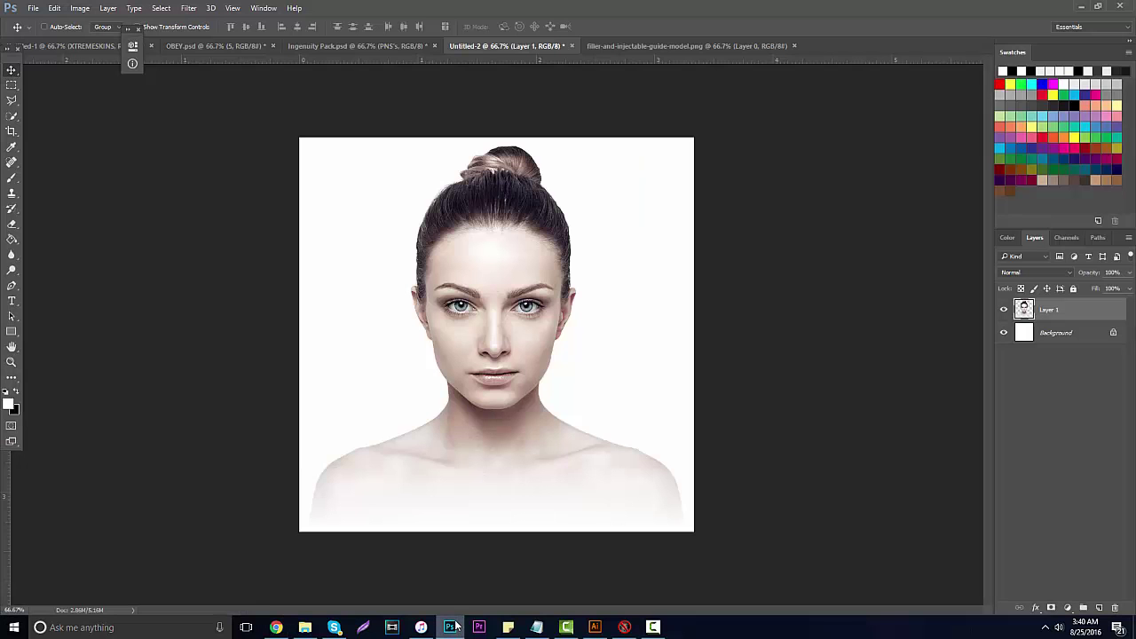
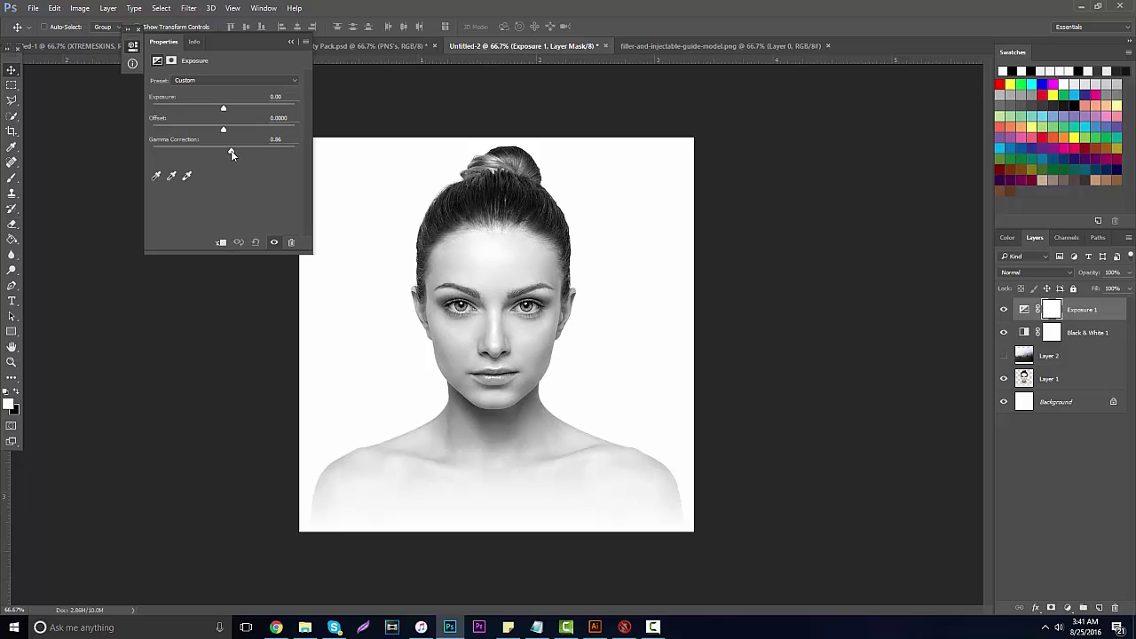
Close the Exposure properties, show the forest on Layer 2, and clip it to the model portrait on Layer 1.
left_click(292, 41)
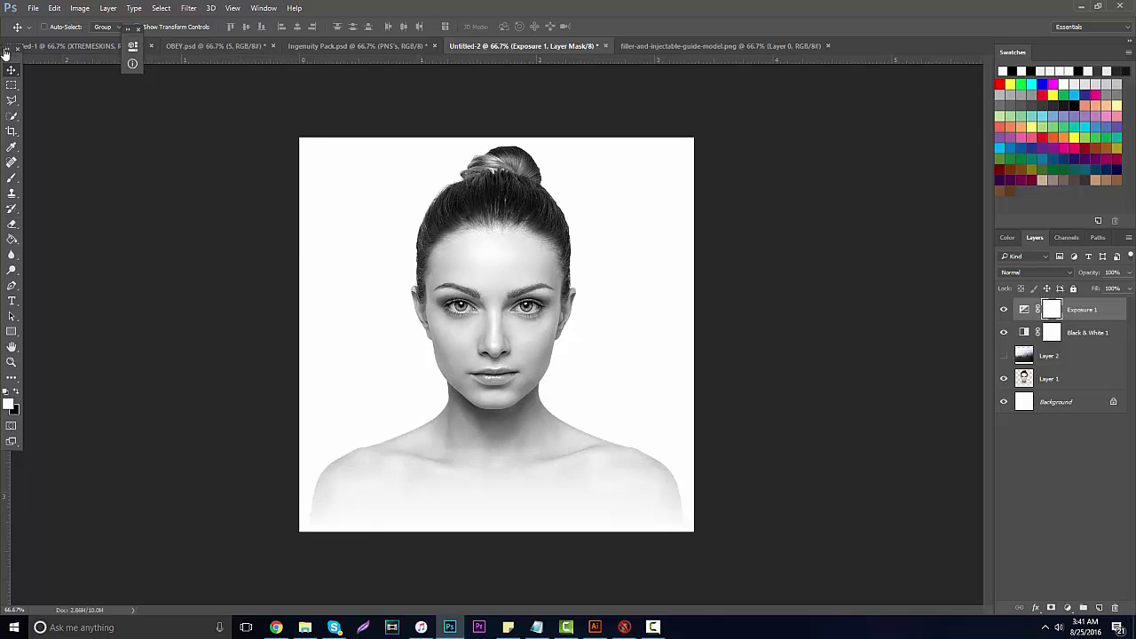
left_click(1048, 355)
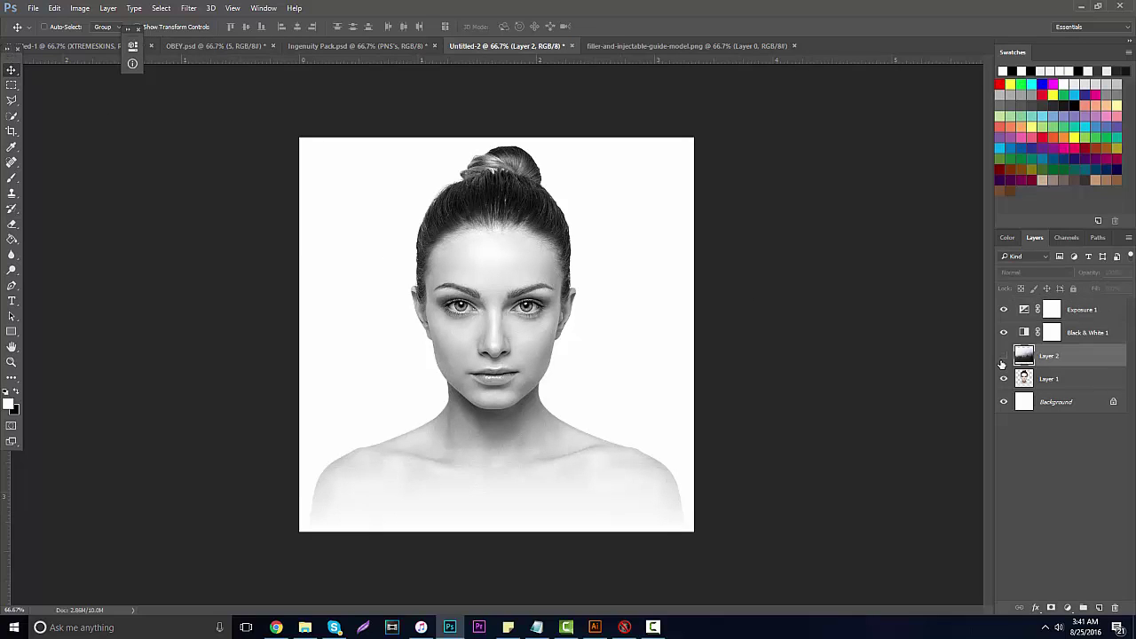
left_click(1004, 355)
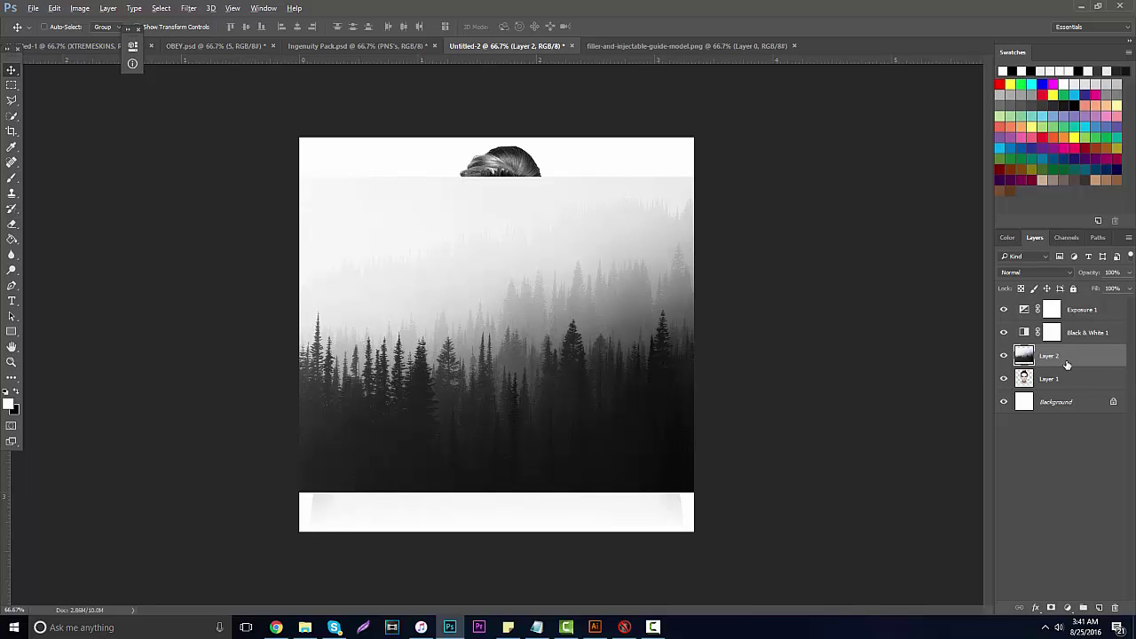
left_click_drag(1069, 352, 1068, 362)
left_click(1069, 363, "alt")
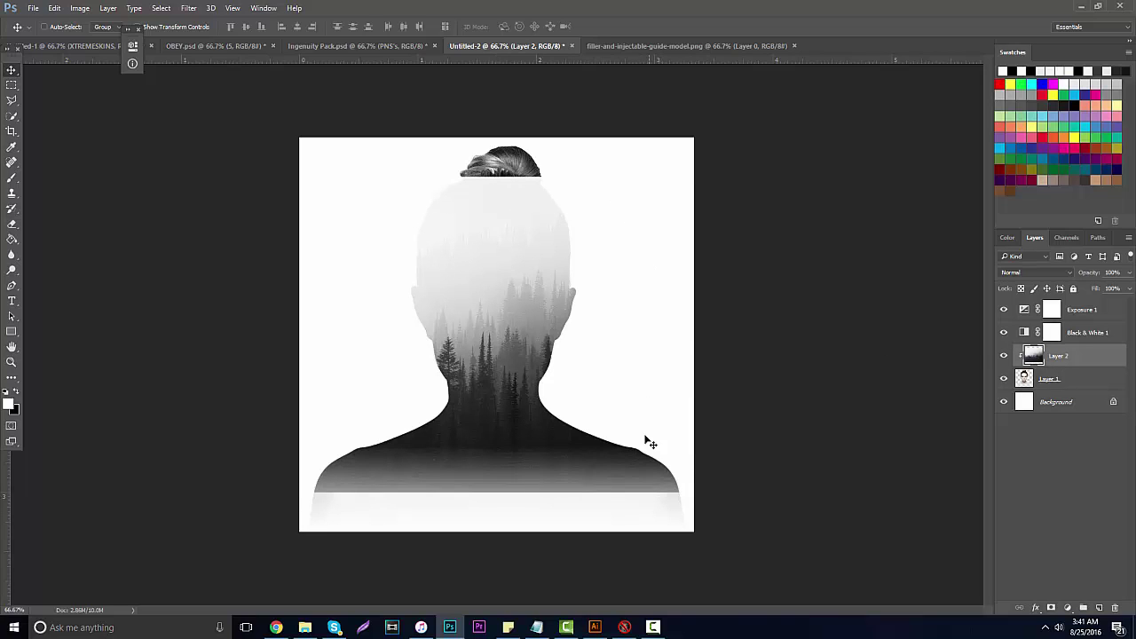
Hide Layer 2 and select the model on Layer 1 from bun to shoulders with the Quick Selection tool.
left_click(1004, 356)
left_click(1052, 382)
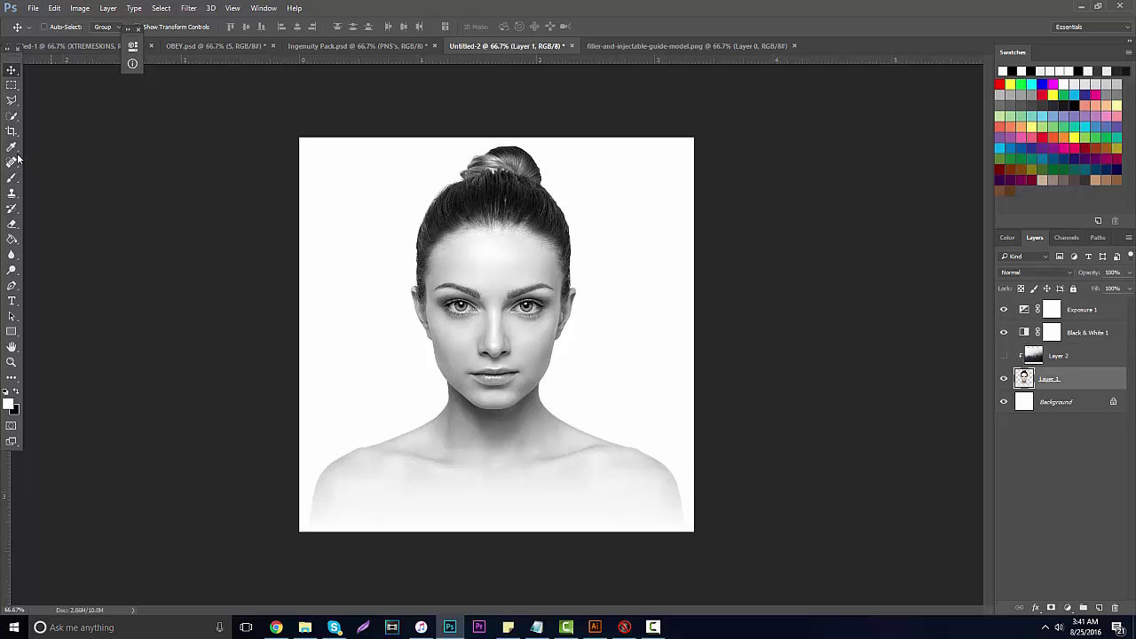
left_click(11, 118)
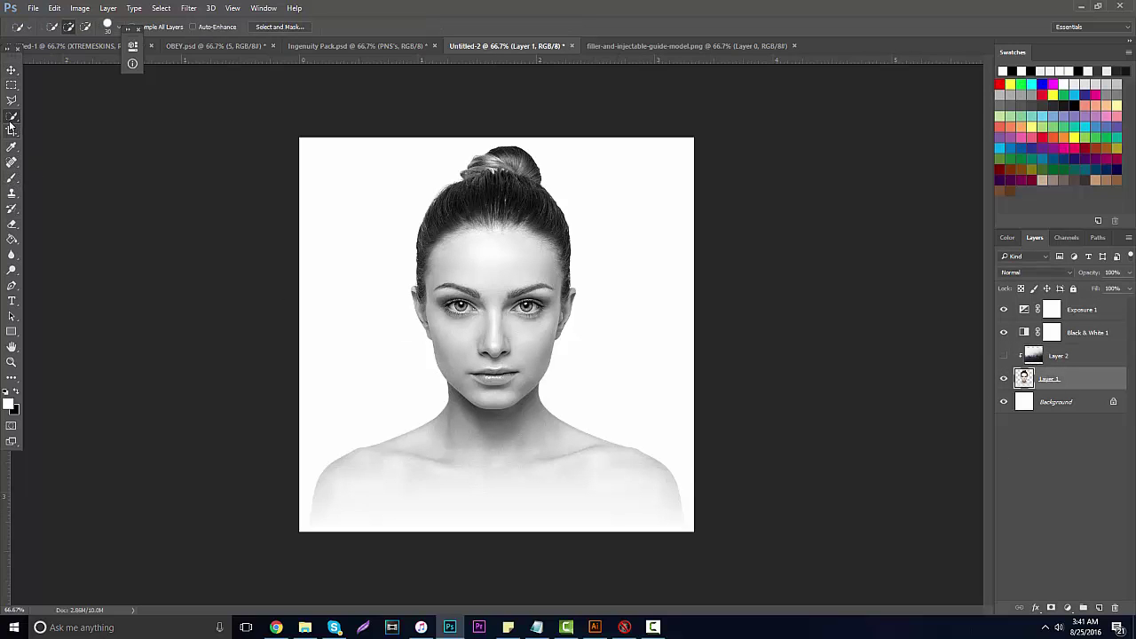
right_click(11, 118)
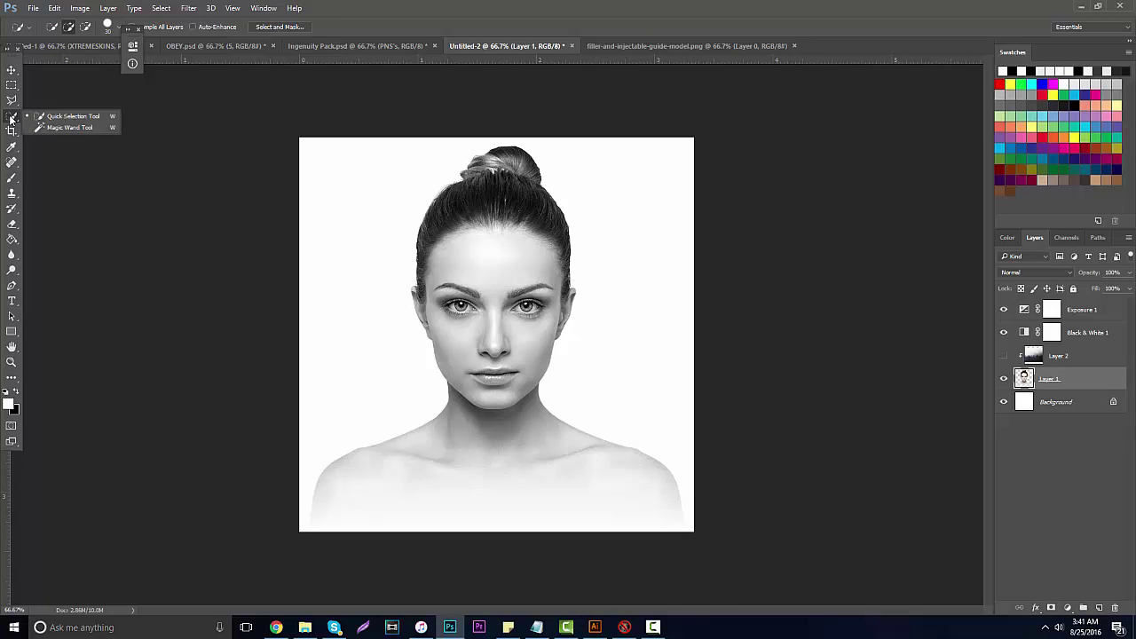
left_click(11, 118)
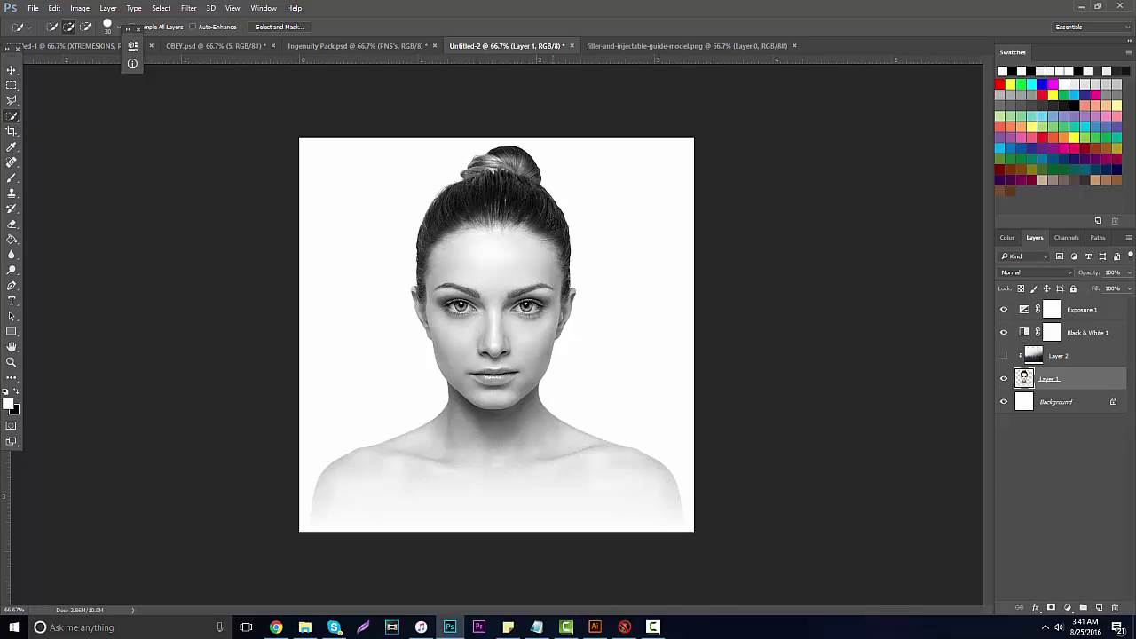
mouse_move(502, 174)
left_mouse_down()
mouse_move(511, 213)
mouse_move(519, 165)
mouse_move(479, 229)
mouse_move(448, 244)
mouse_move(439, 298)
mouse_move(497, 428)
mouse_move(543, 444)
mouse_move(634, 511)
mouse_move(505, 503)
left_mouse_up()
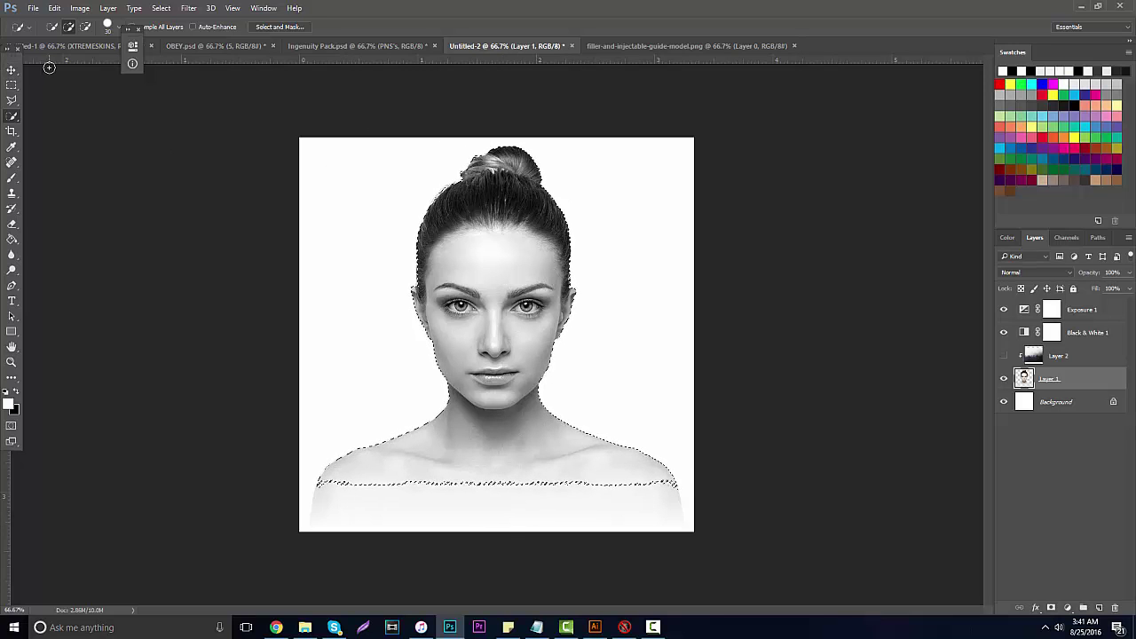
Copy the selected model onto a new layer above Layer 1, and delete that copy.
key("ctrl+j")
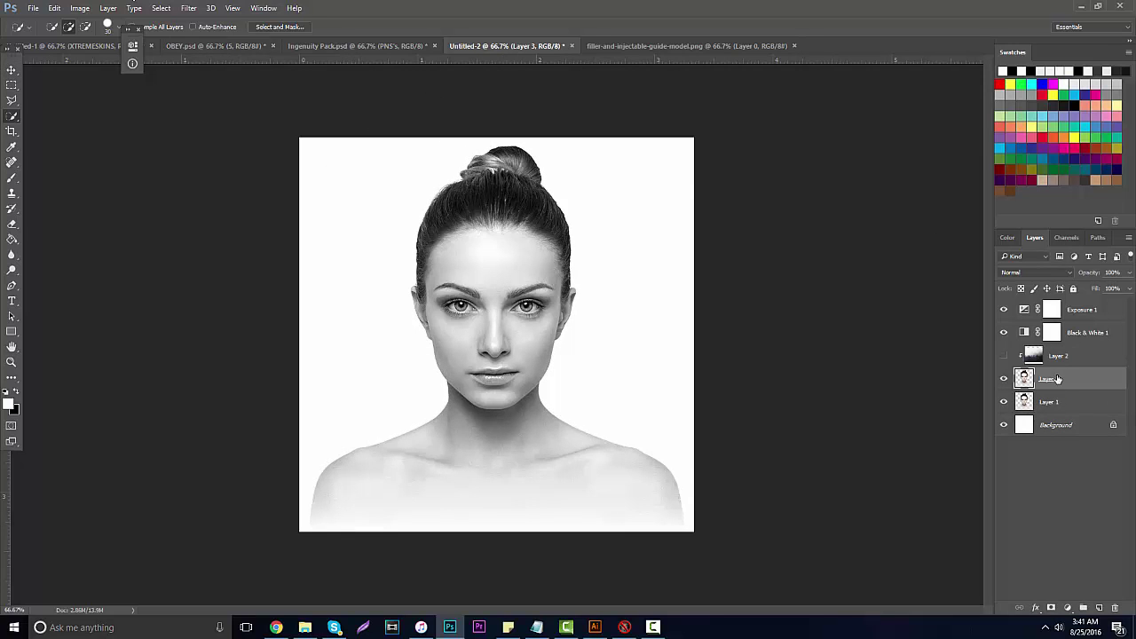
right_click(1026, 387)
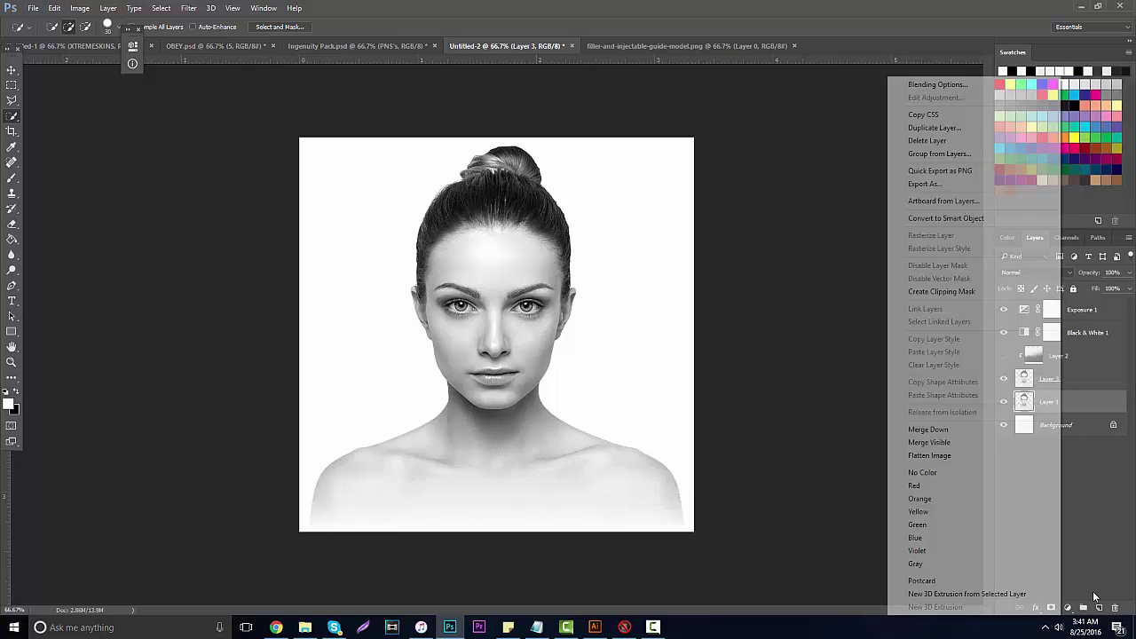
right_click(1025, 402)
key("Escape")
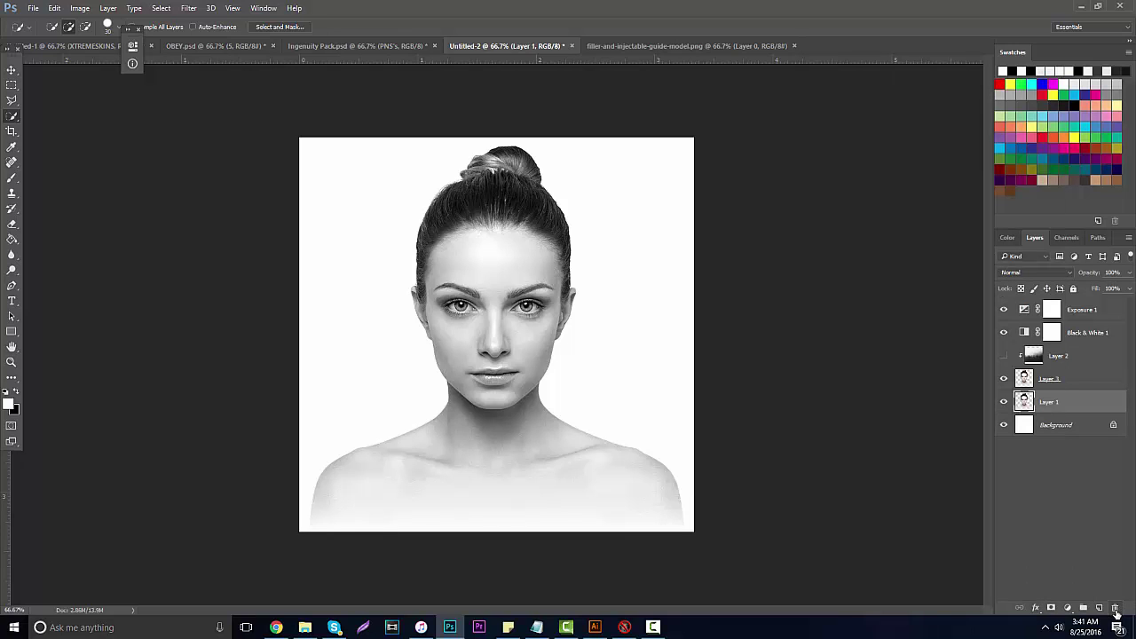
left_click(1079, 379)
left_click(1116, 609)
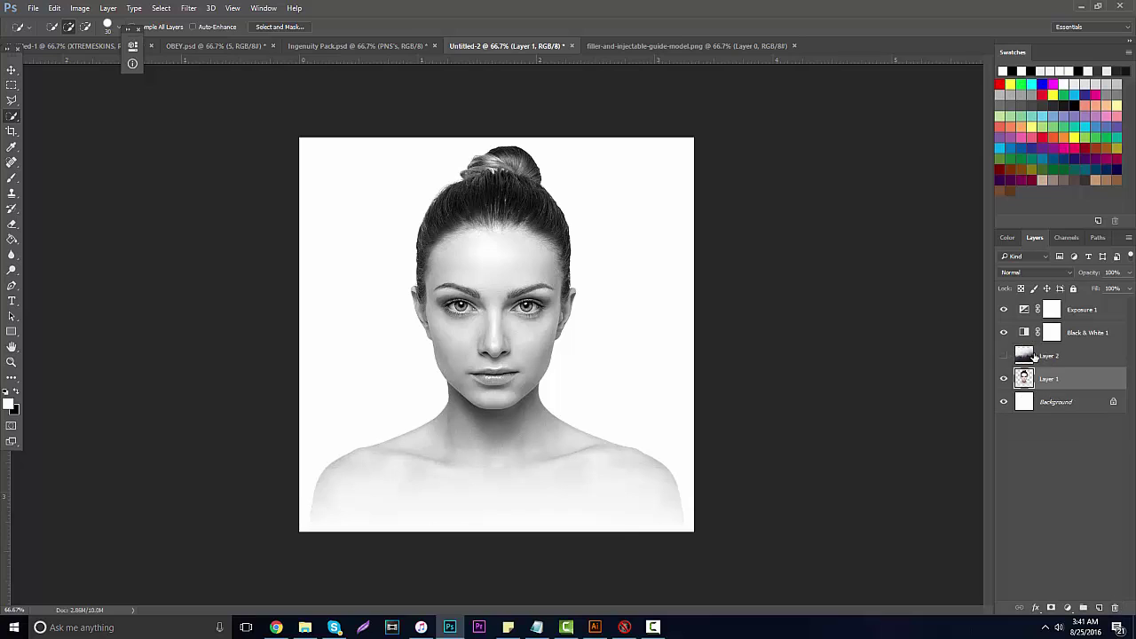
Show Layer 2 clipped to Layer 1 again, and move the forest straight up so the trees fill the model's head.
left_click_drag(1034, 355, 1010, 359)
left_click(1012, 367, "alt")
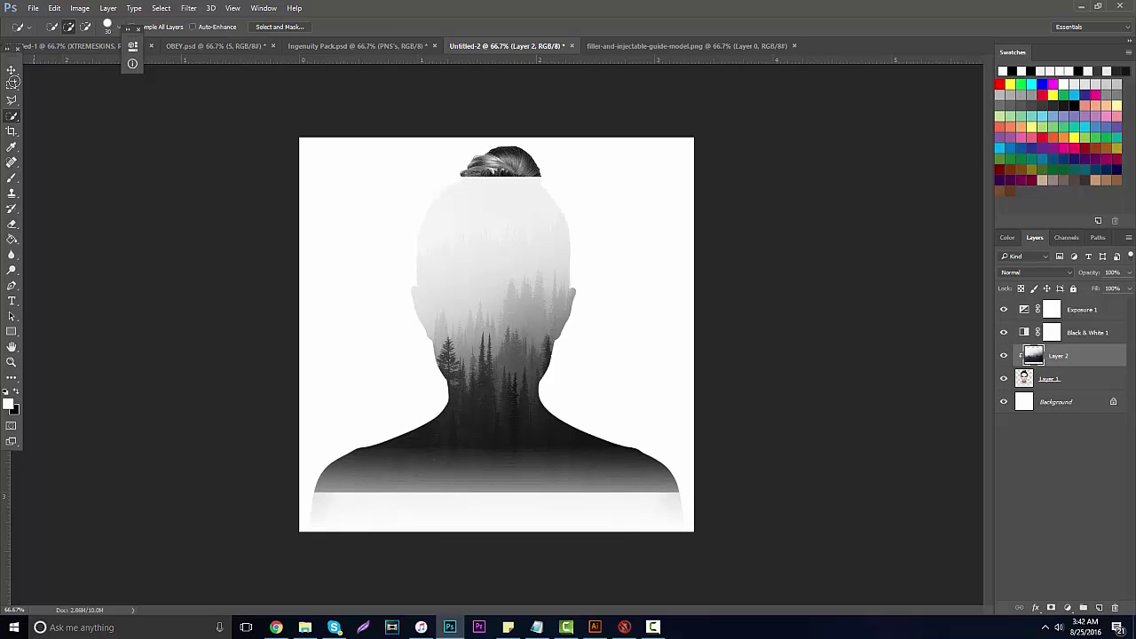
left_click(12, 69)
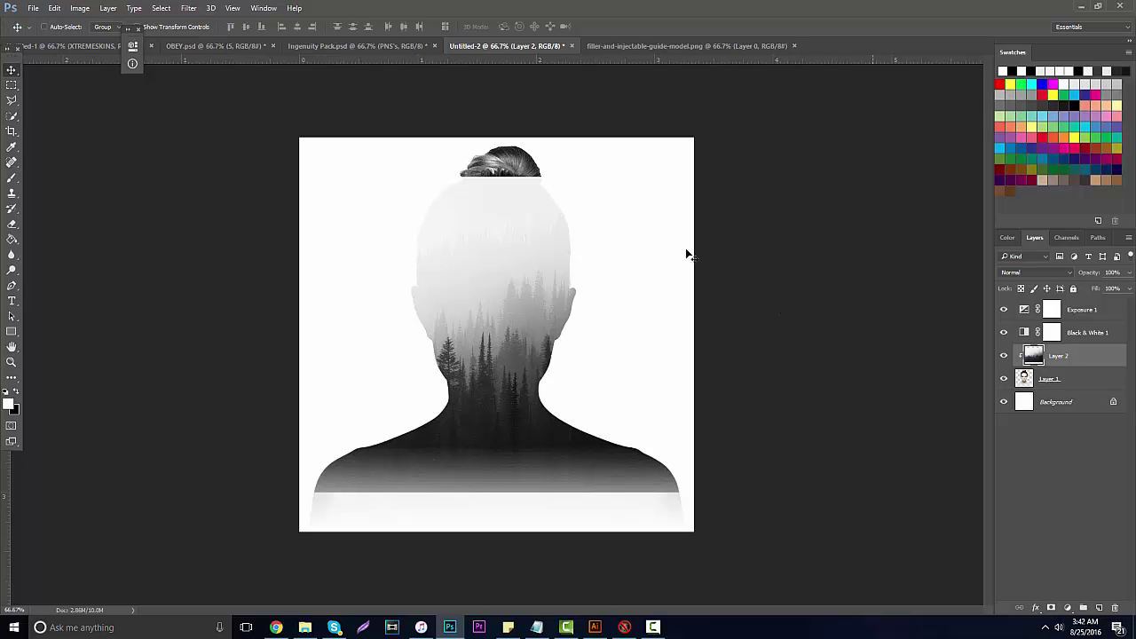
left_click_drag(568, 373, 569, 270)
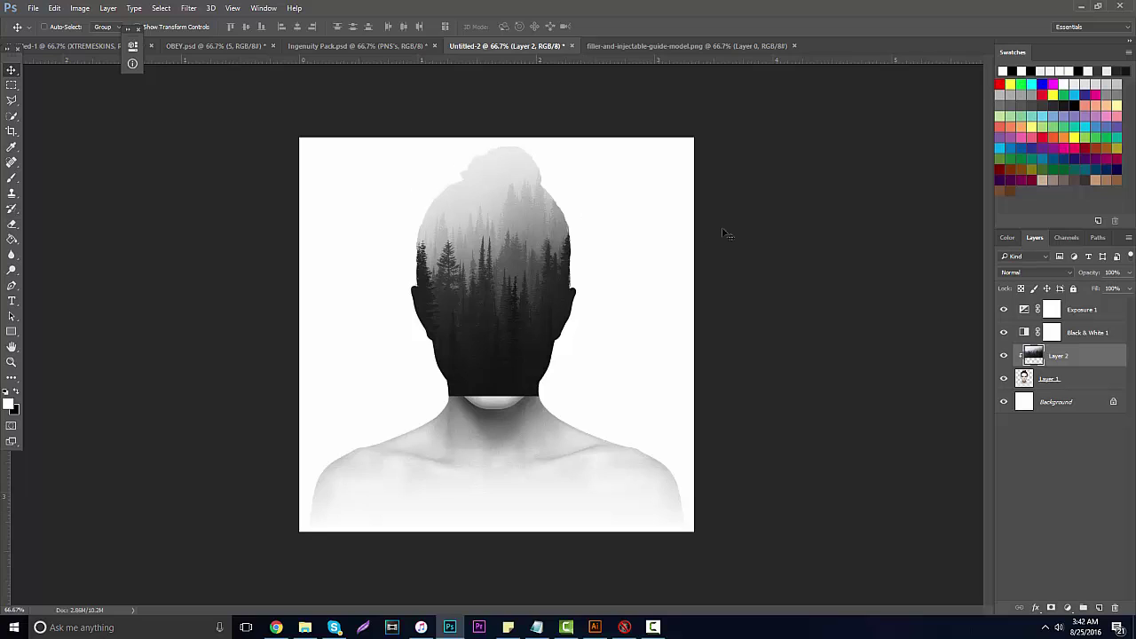
Set the forest layer's blend mode to Screen and move the forest further up towards the hairline.
left_click(1035, 273)
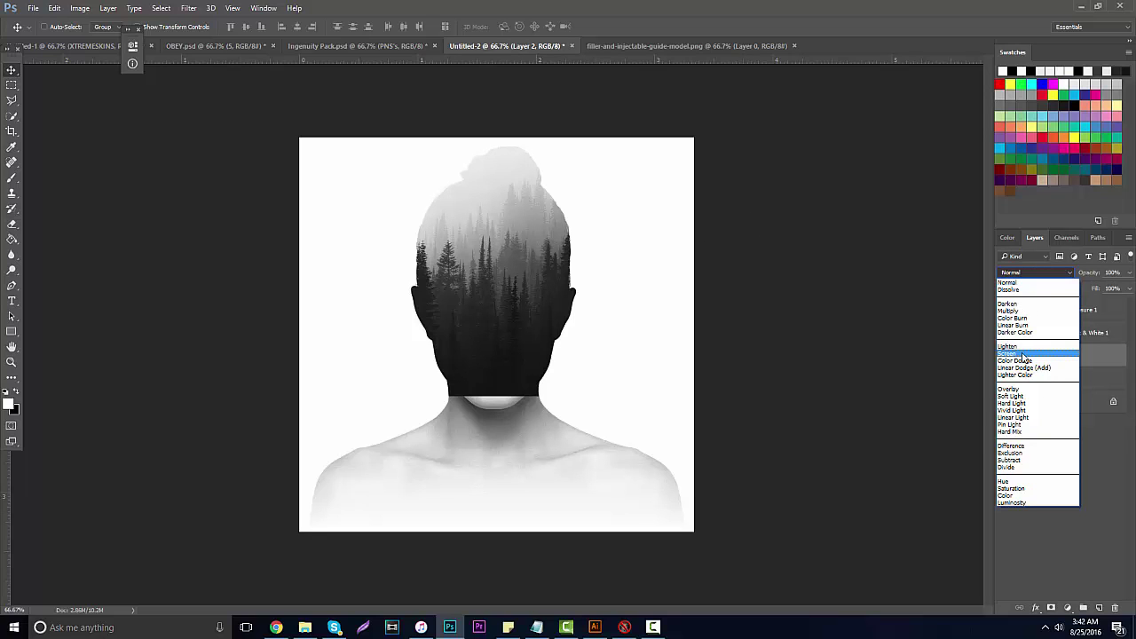
left_click(1025, 355)
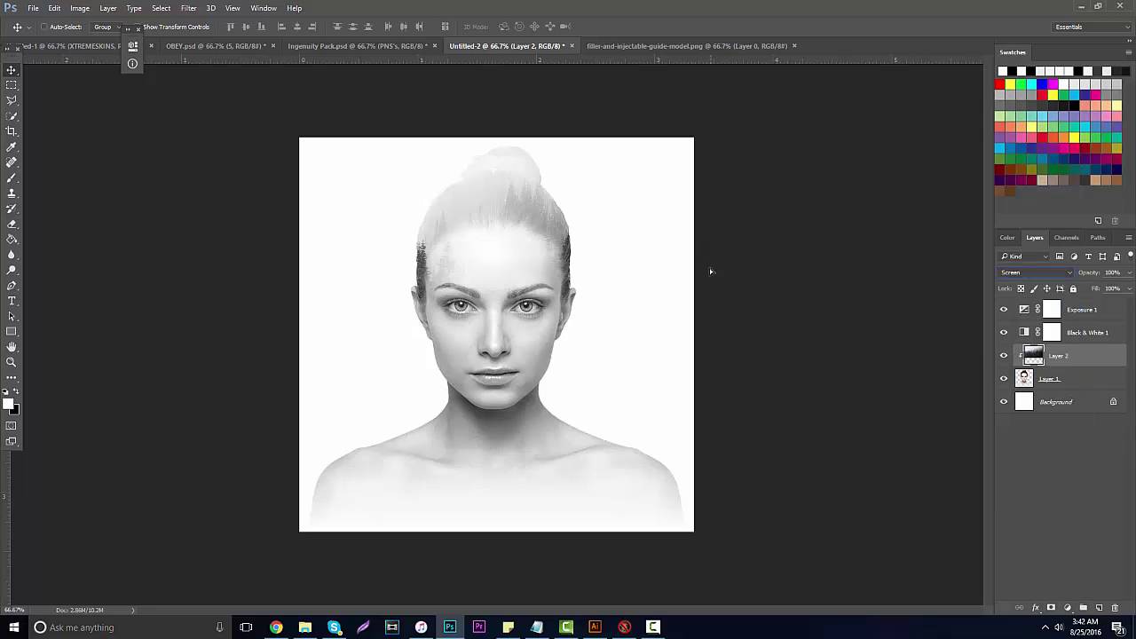
left_click_drag(709, 268, 733, 186)
Set the forest layer's blend mode back to Normal and shift the forest slightly down over the head.
left_click(1020, 274)
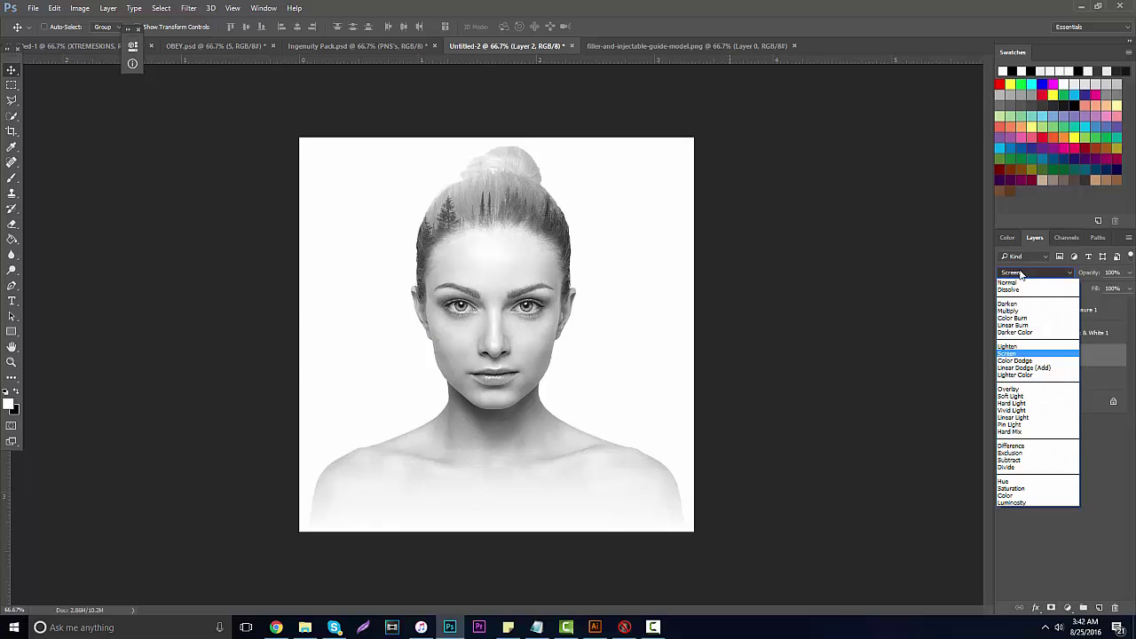
left_click(1008, 282)
mouse_move(642, 256)
left_mouse_down()
mouse_move(641, 228)
mouse_move(642, 304)
mouse_move(641, 272)
left_mouse_up()
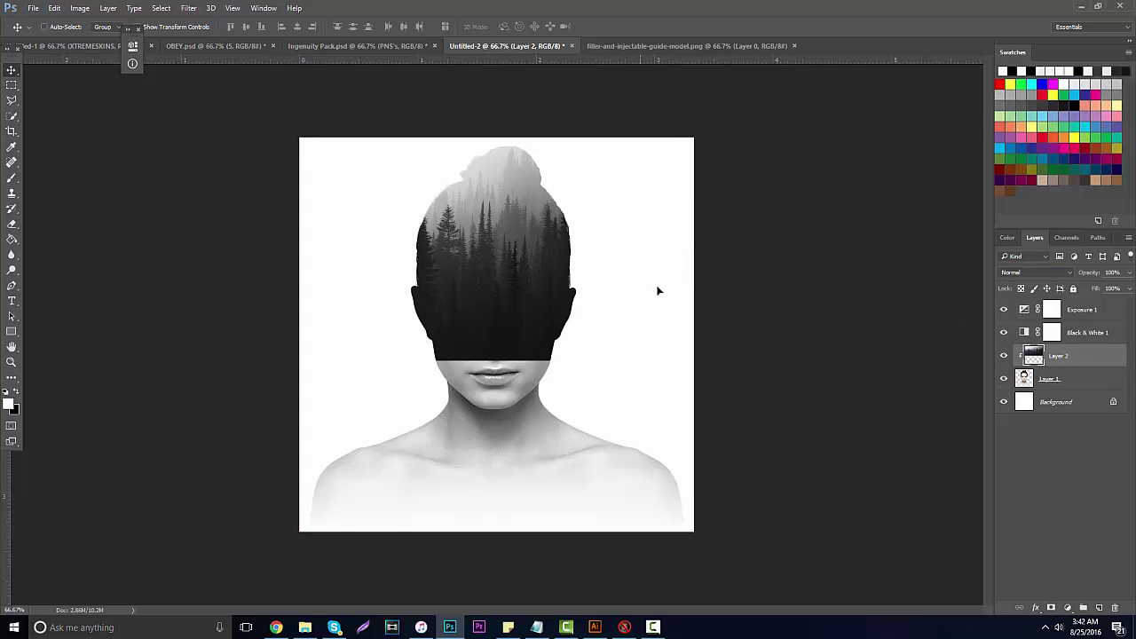
Erase the forest over the model's face below the forehead with a soft 432 px eraser, refining the face at 177 px.
left_click(12, 224)
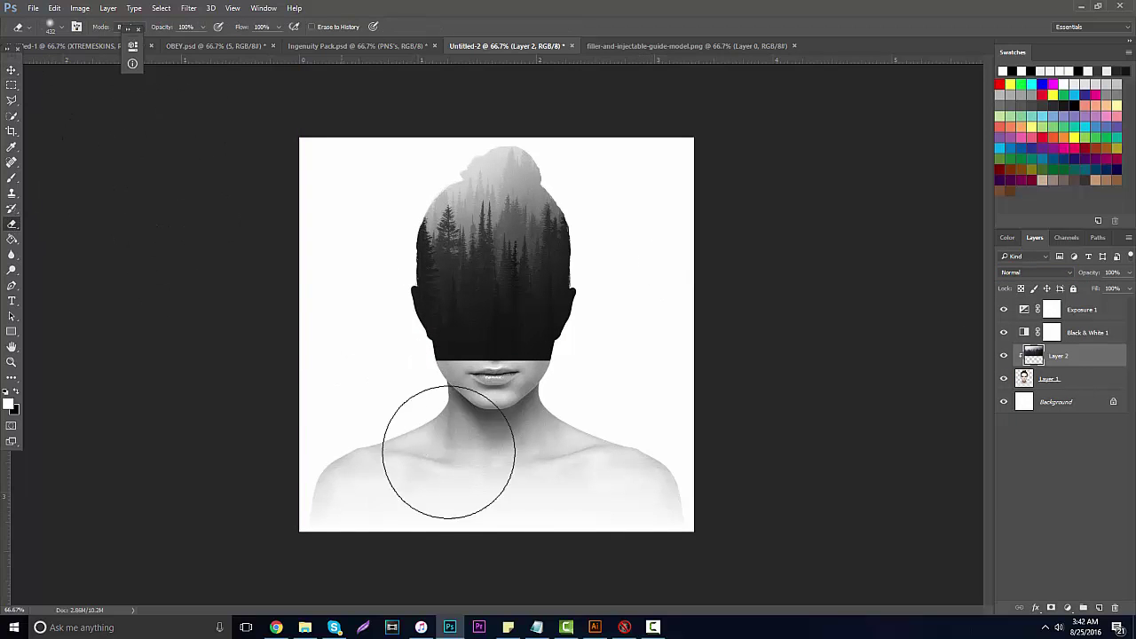
mouse_move(451, 431)
left_mouse_down()
mouse_move(607, 430)
mouse_move(406, 436)
mouse_move(583, 414)
mouse_move(469, 431)
mouse_move(536, 406)
mouse_move(435, 391)
left_mouse_up()
left_click(62, 29)
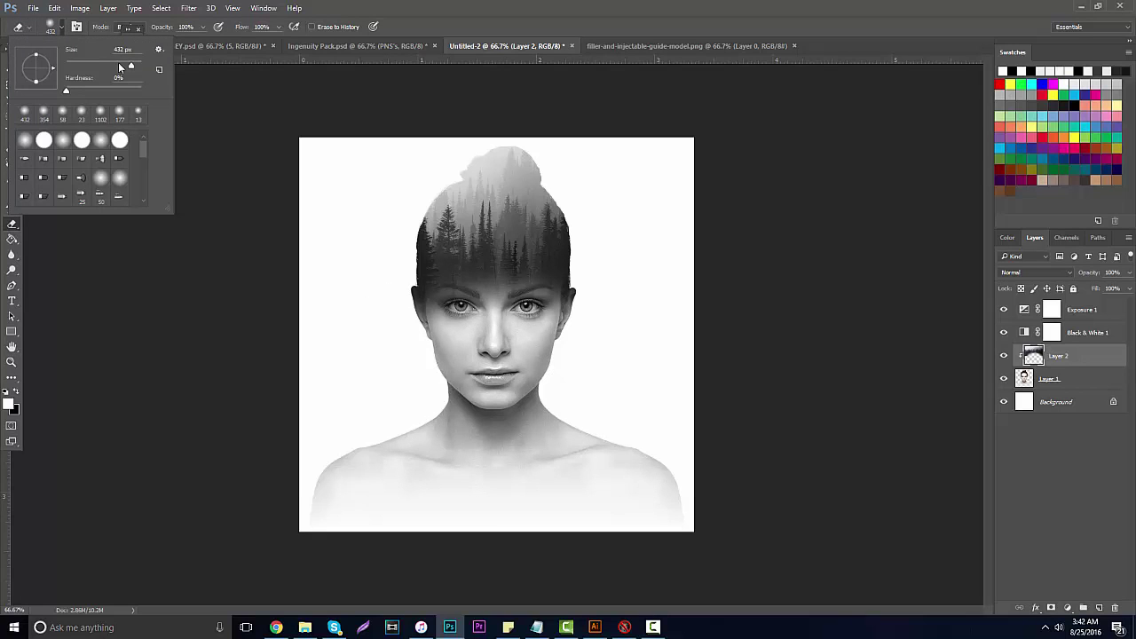
left_click(487, 333)
mouse_move(486, 333)
left_mouse_down()
mouse_move(471, 330)
mouse_move(452, 336)
mouse_move(462, 348)
mouse_move(519, 341)
left_mouse_up()
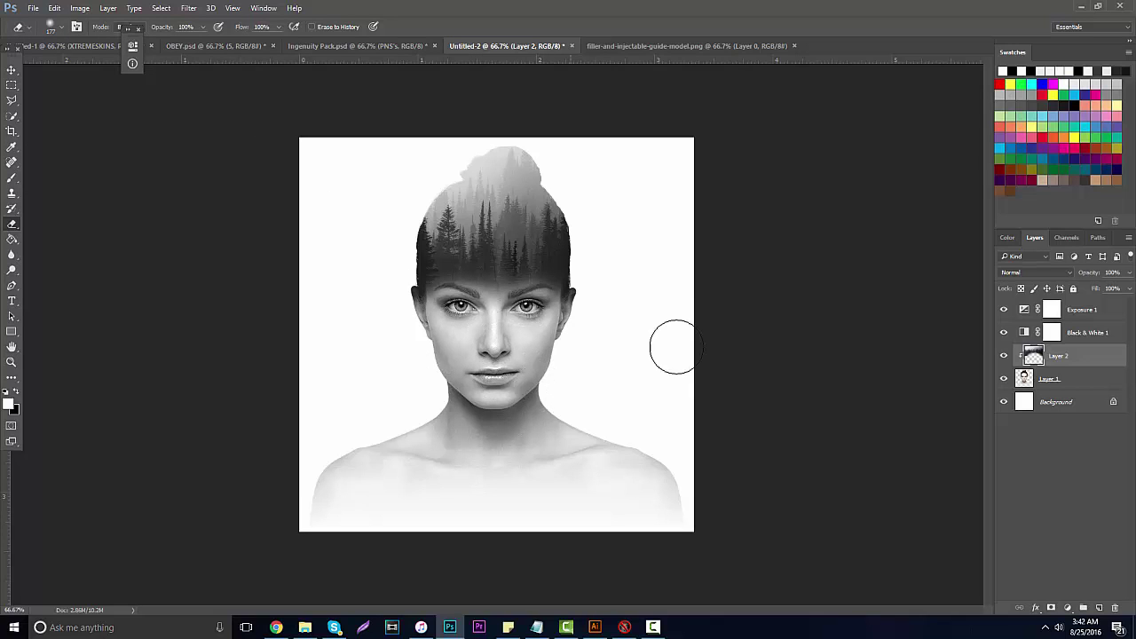
On Layer 1, erase the hair bun and fade the head's top and side edges with a soft eraser at 177 and 291 px.
left_click(1028, 381)
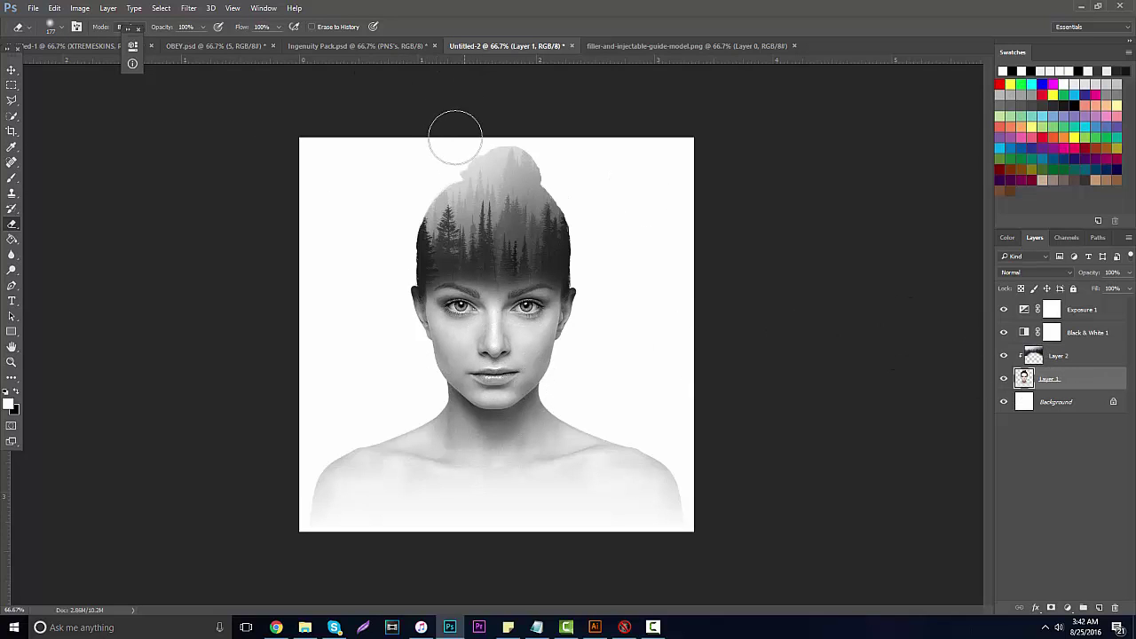
mouse_move(434, 169)
left_mouse_down()
mouse_move(566, 160)
mouse_move(654, 244)
left_mouse_up()
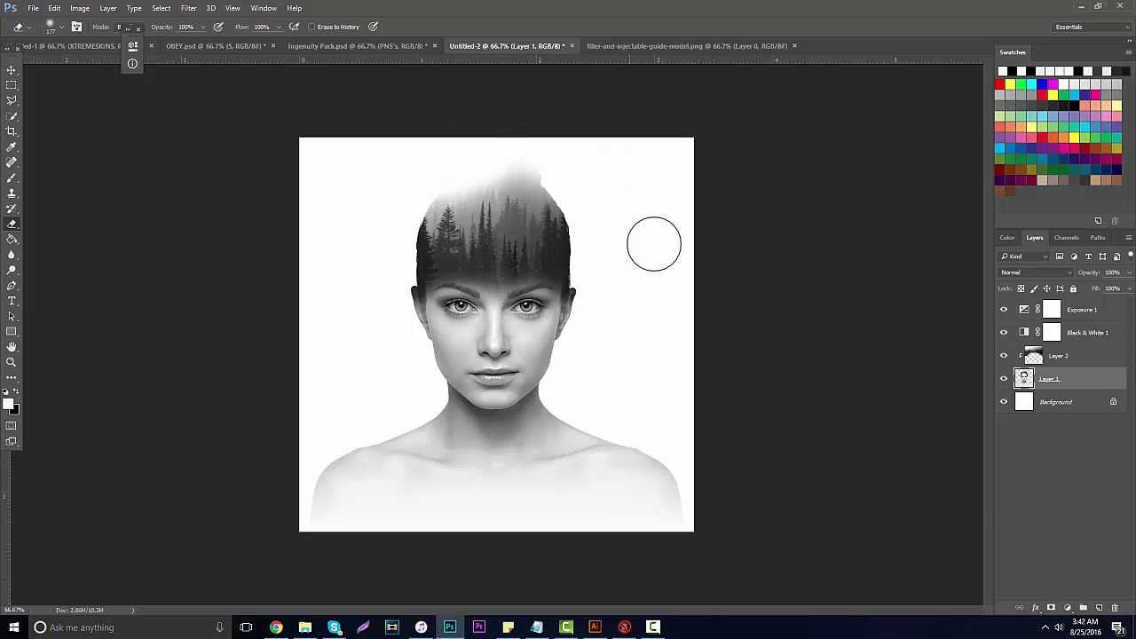
left_click(56, 29)
left_click_drag(107, 60, 133, 60)
left_click(393, 119)
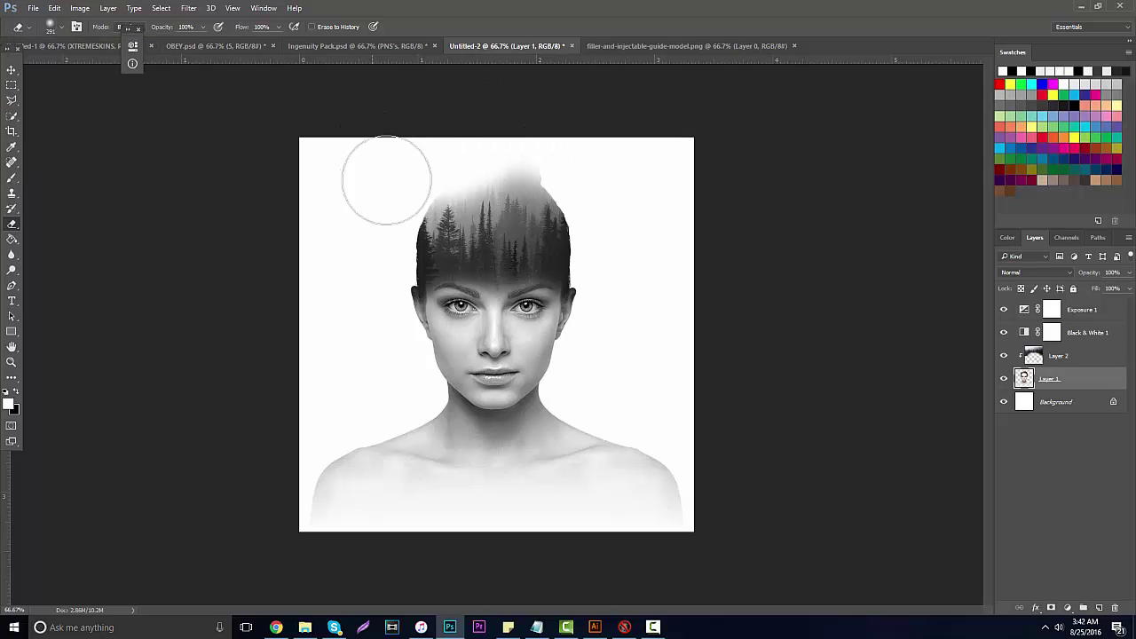
mouse_move(387, 180)
left_mouse_down()
mouse_move(523, 134)
mouse_move(636, 161)
mouse_move(599, 160)
mouse_move(602, 168)
mouse_move(548, 134)
mouse_move(583, 145)
left_mouse_up()
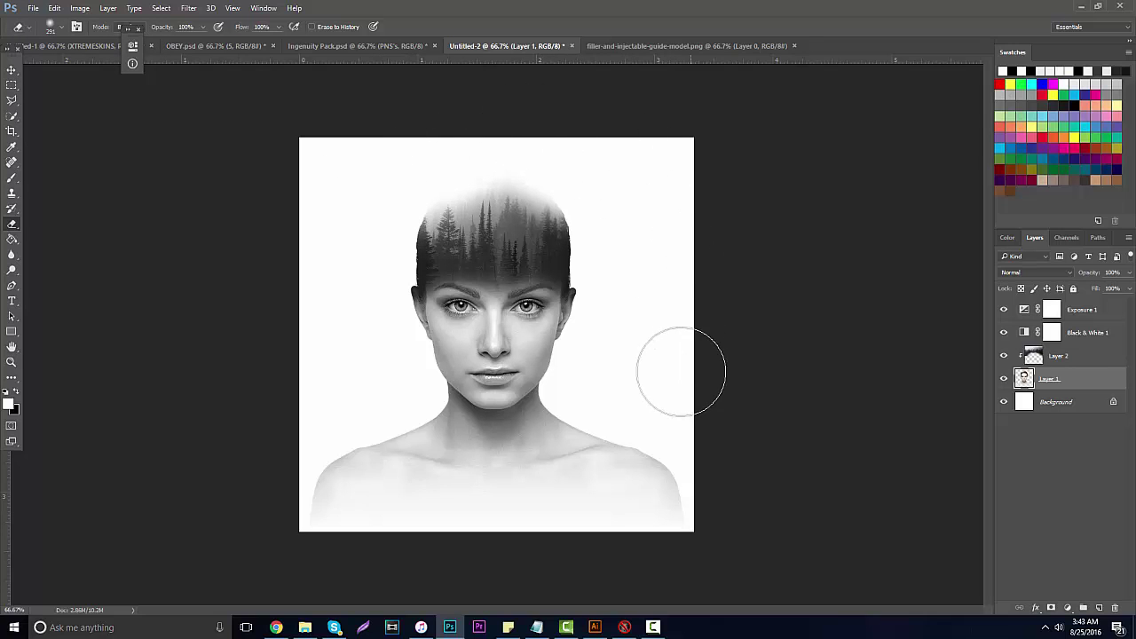
mouse_move(680, 372)
left_mouse_down()
mouse_move(624, 286)
mouse_move(624, 210)
mouse_move(583, 216)
left_mouse_up()
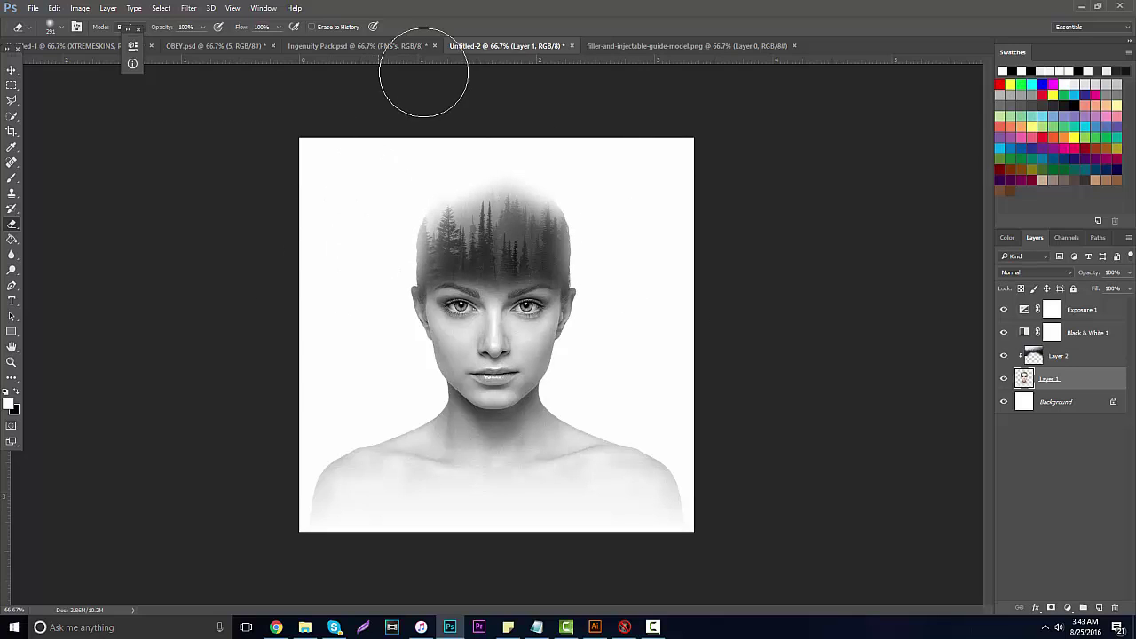
Add a new layer above the forest layer and paint soft white over the top of the head and the chest with a 495 px brush.
left_click(1081, 356)
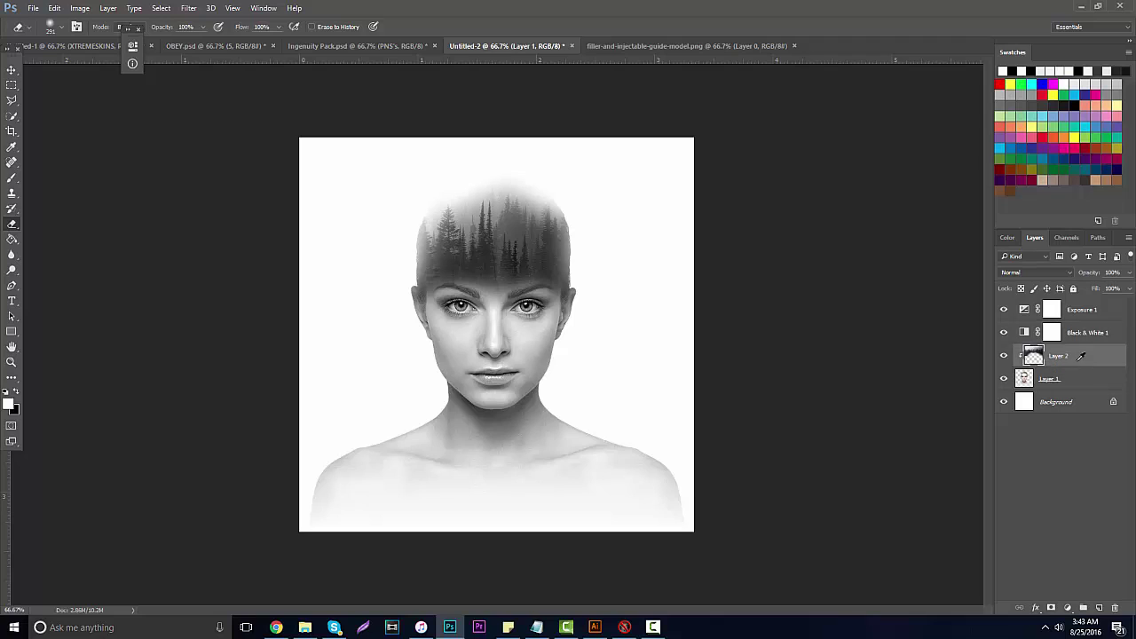
left_click(1098, 608)
left_click(12, 178)
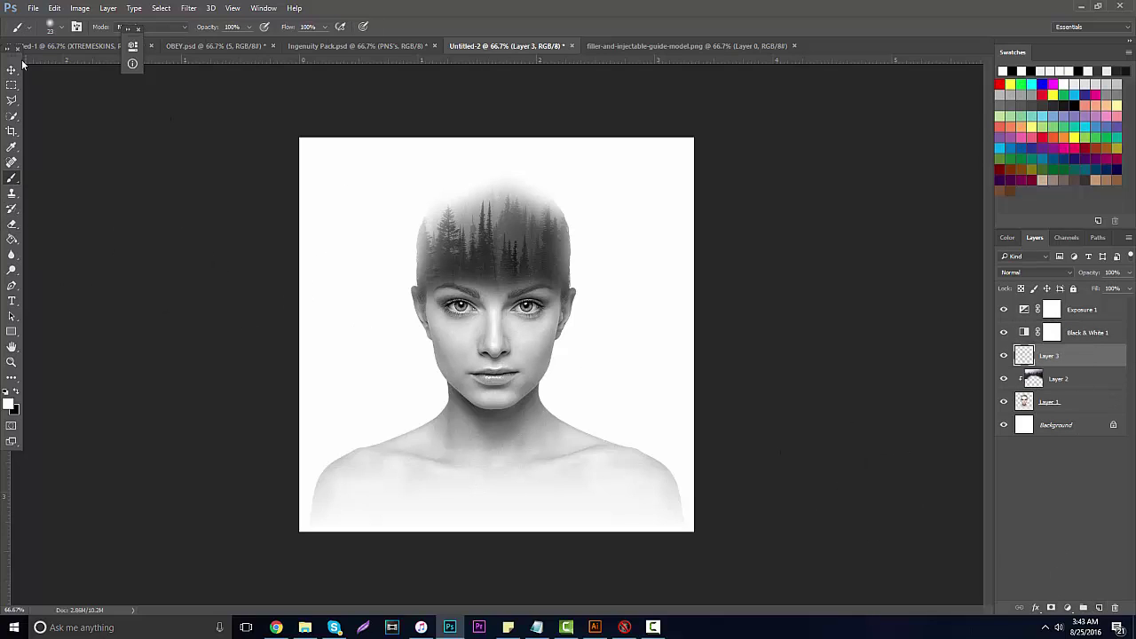
left_click(60, 29)
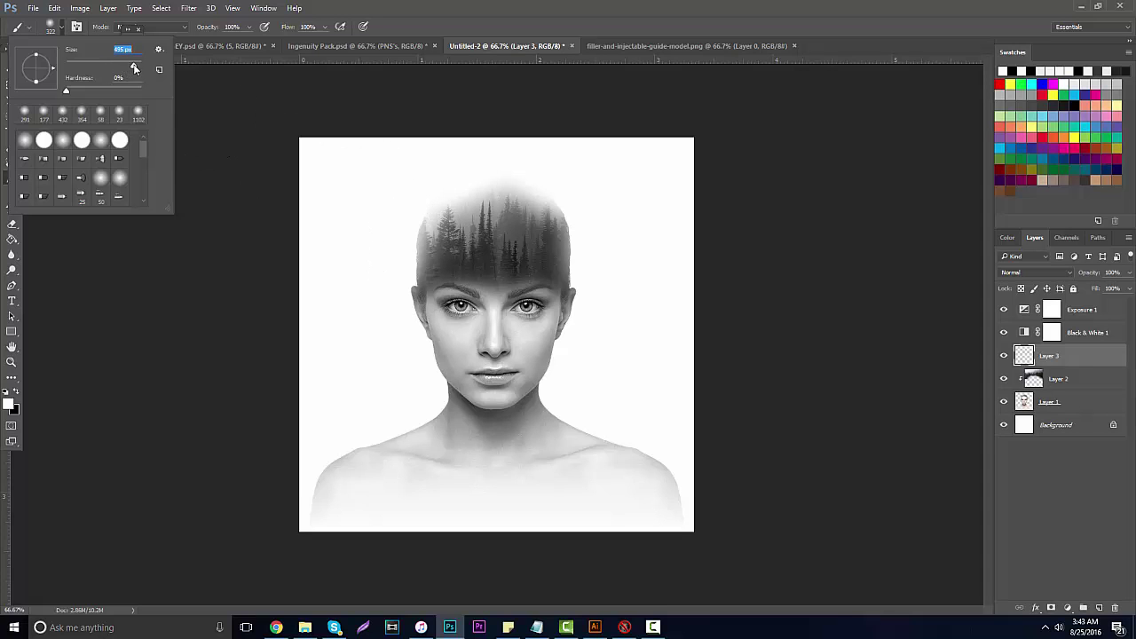
left_click(498, 94)
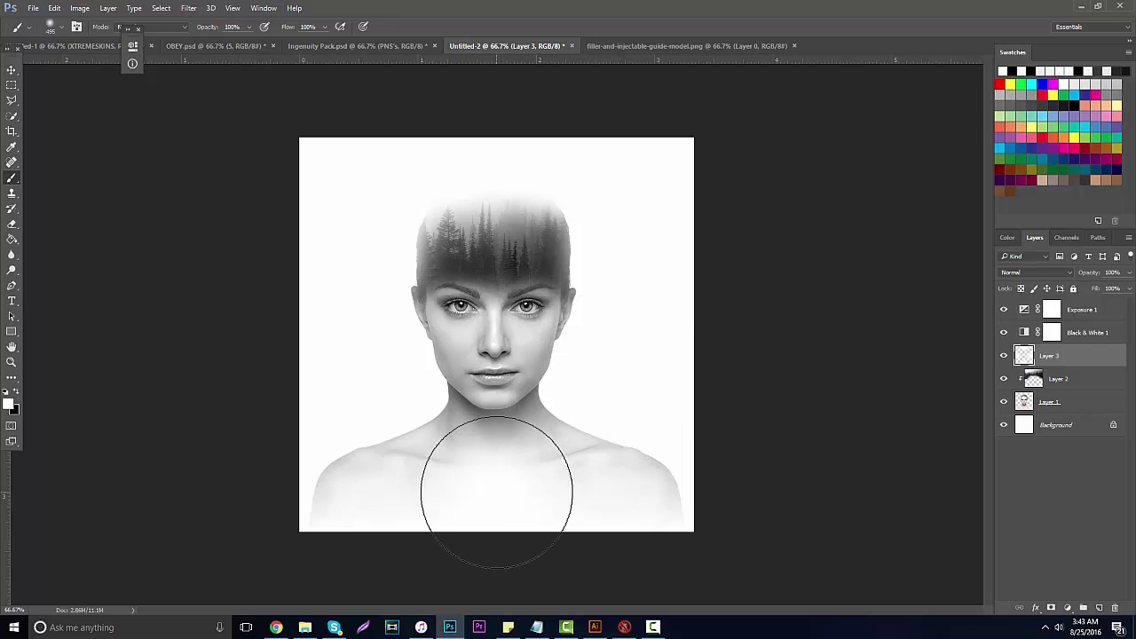
Try the Screen, Soft Light and Overlay blend modes on the forest layer and return it to Normal.
left_click(12, 71)
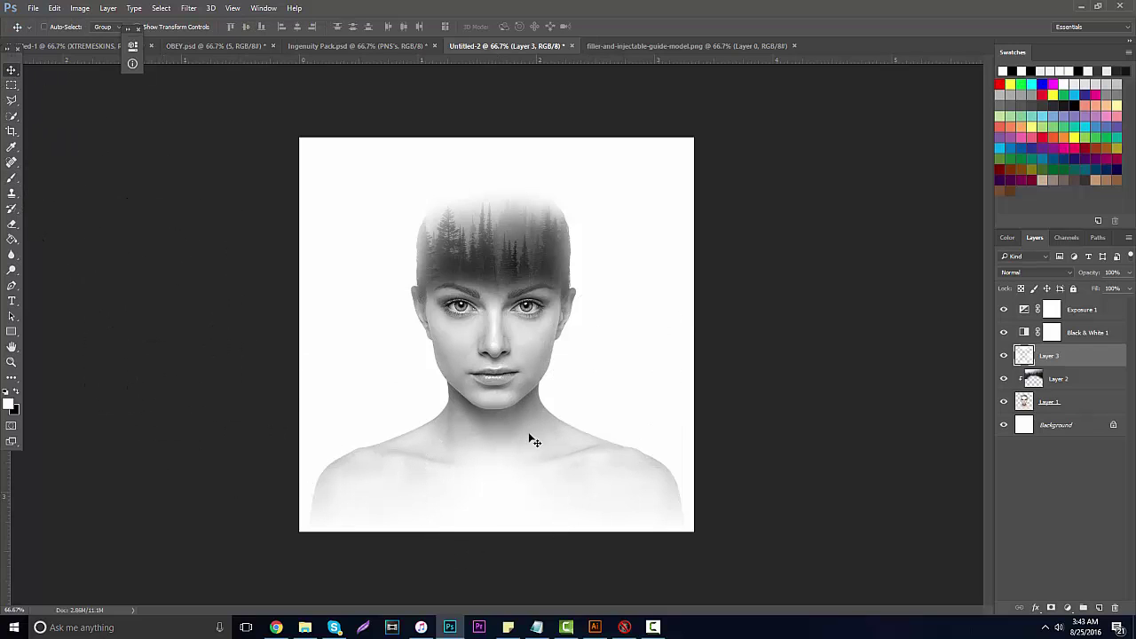
left_click(1059, 383)
left_click(1021, 269)
left_click(1016, 281)
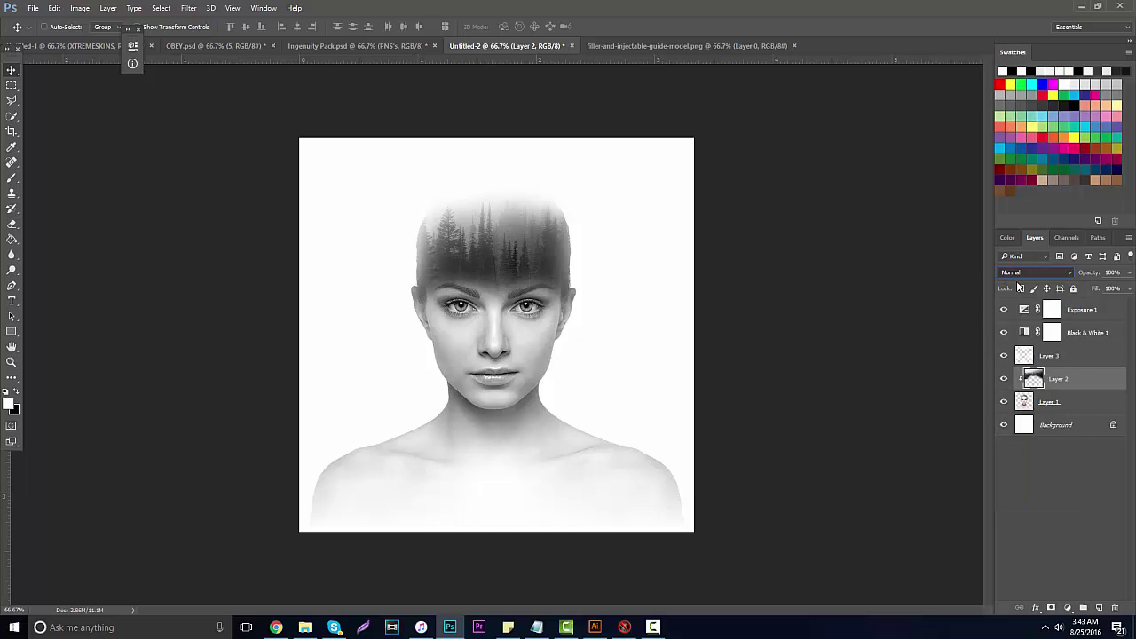
left_click(1033, 277)
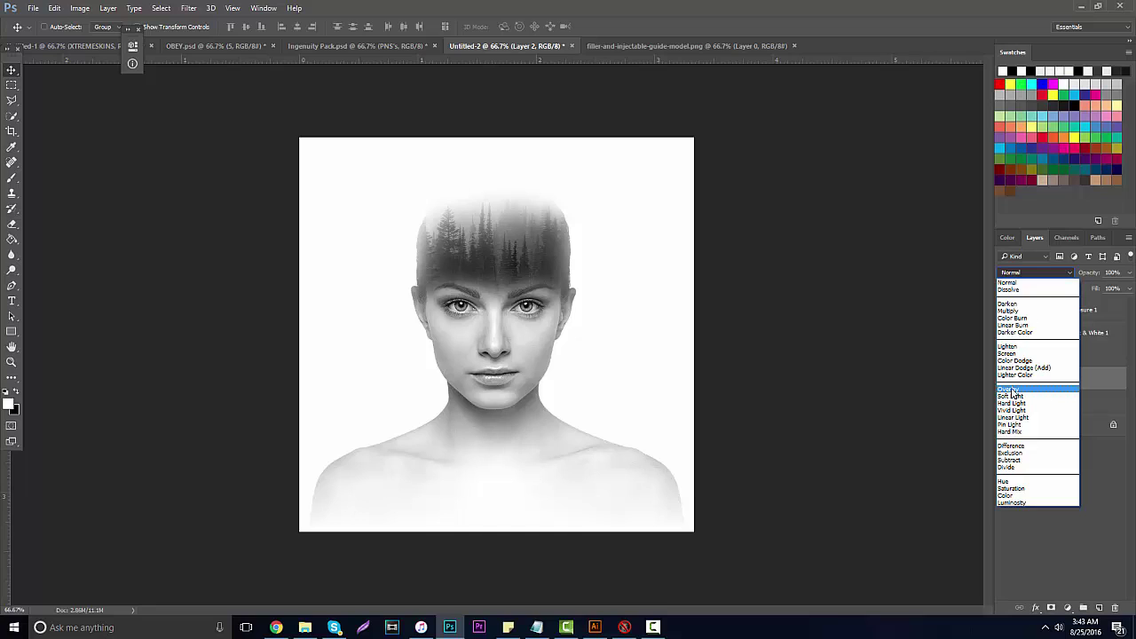
left_click(1016, 354)
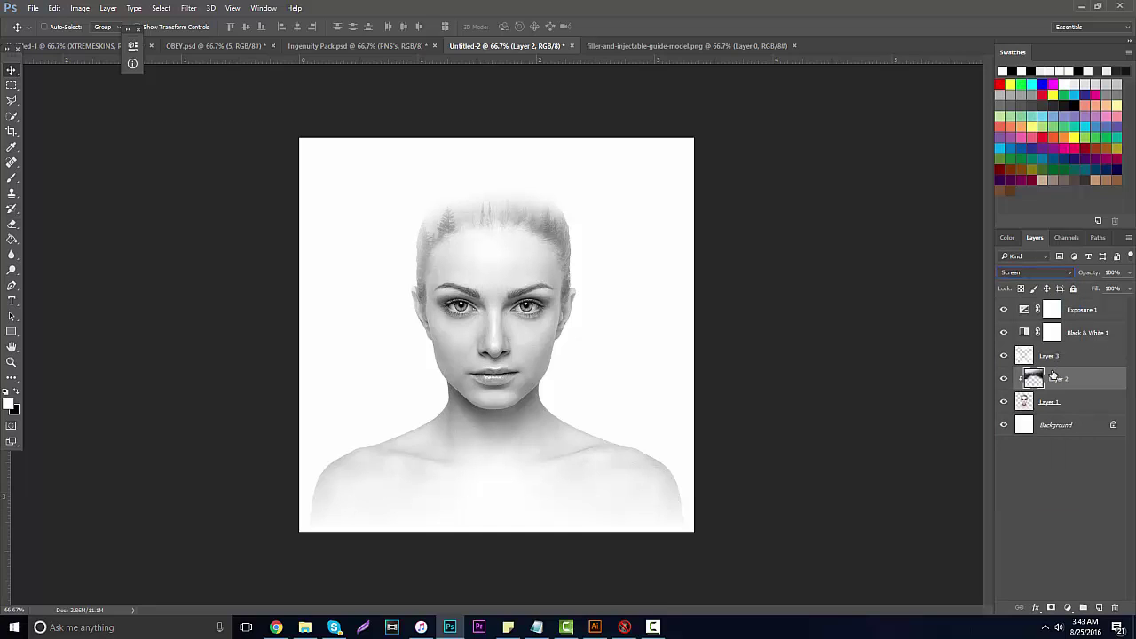
left_click(1032, 275)
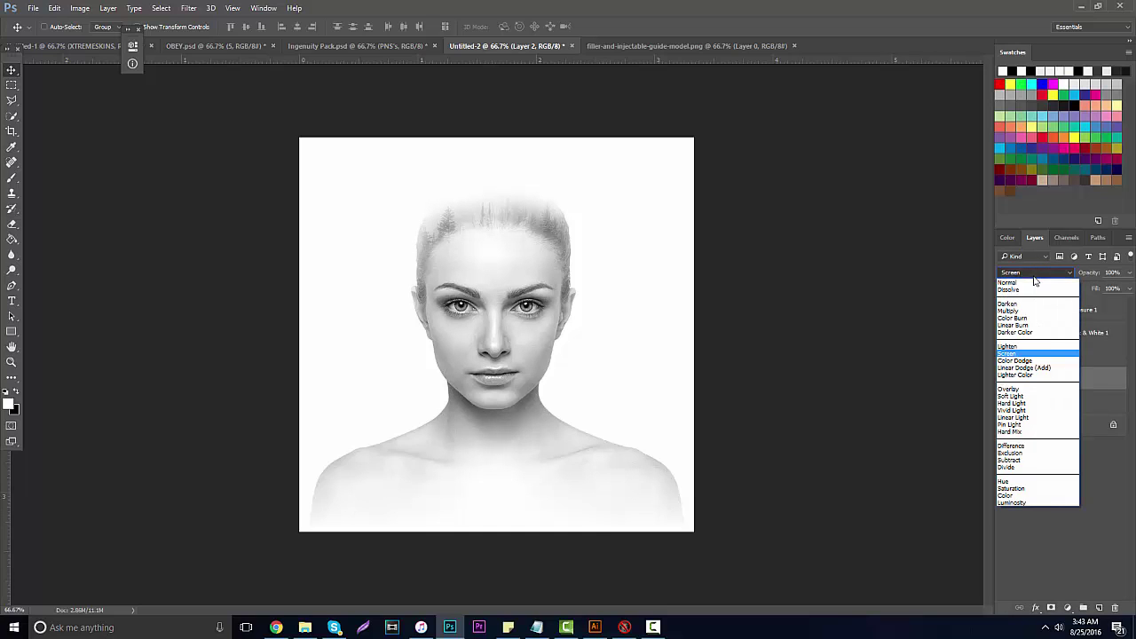
left_click(1021, 403)
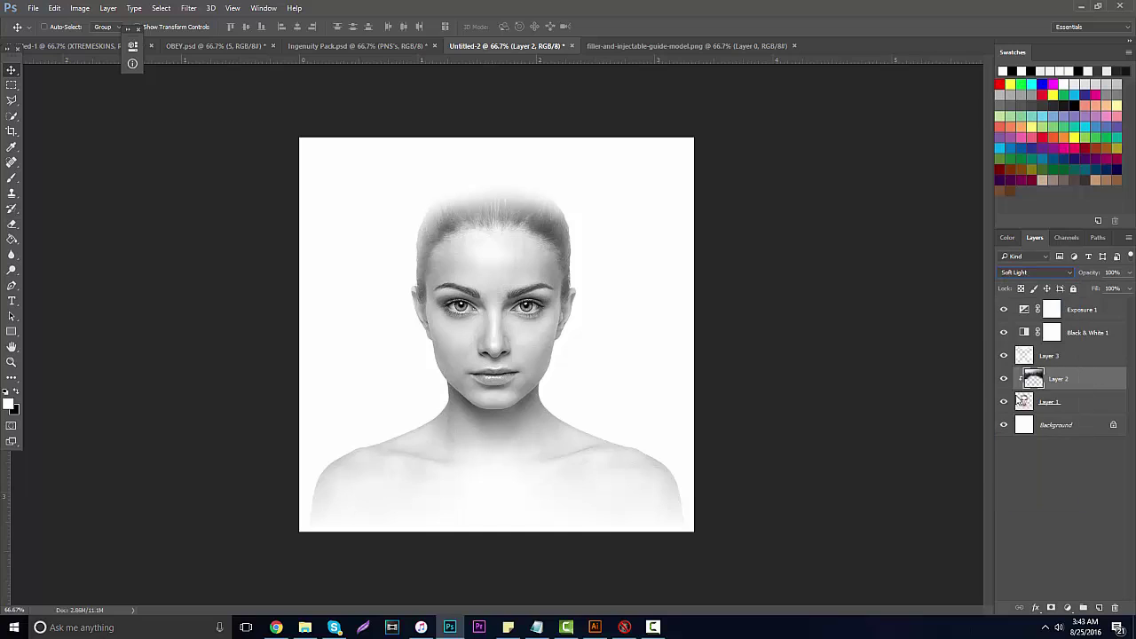
left_click(1042, 275)
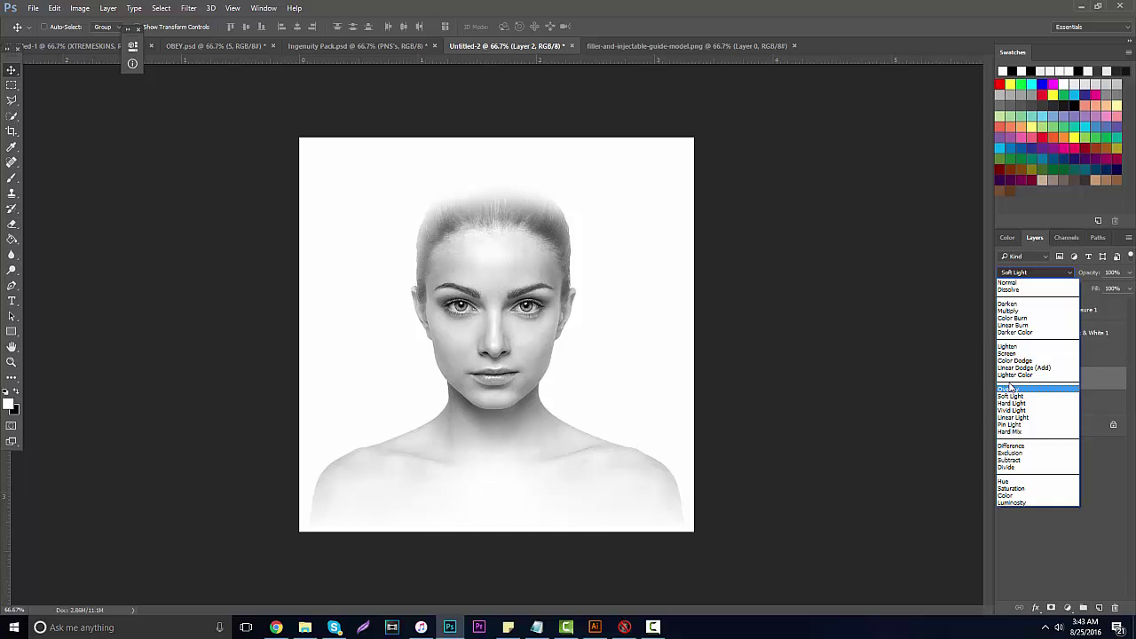
left_click(1010, 389)
left_click(1036, 276)
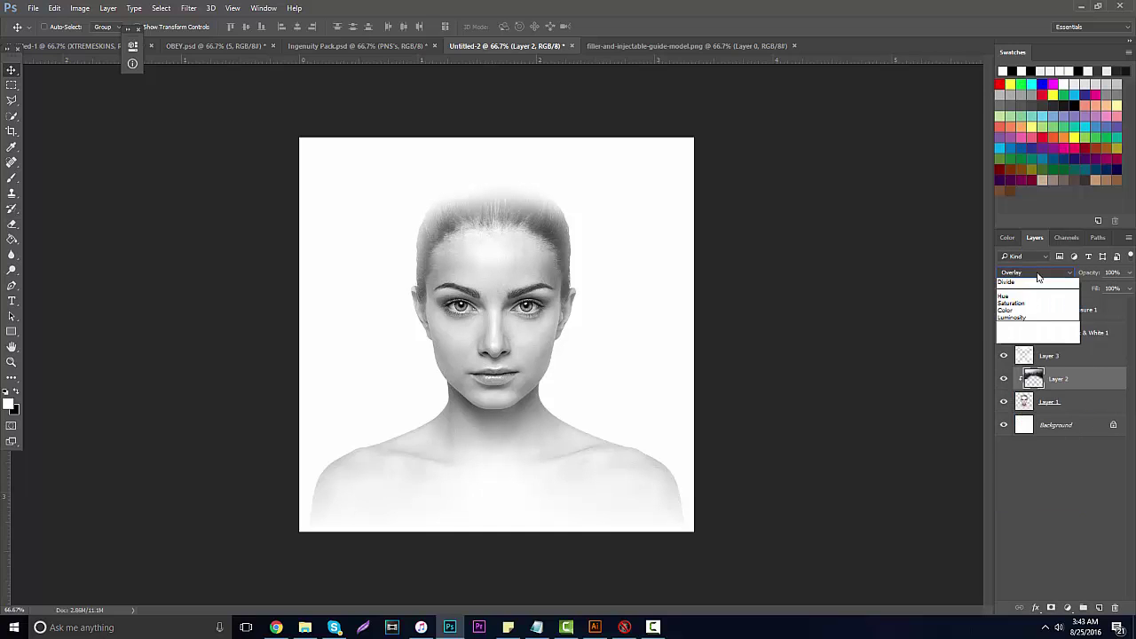
left_click(1031, 286)
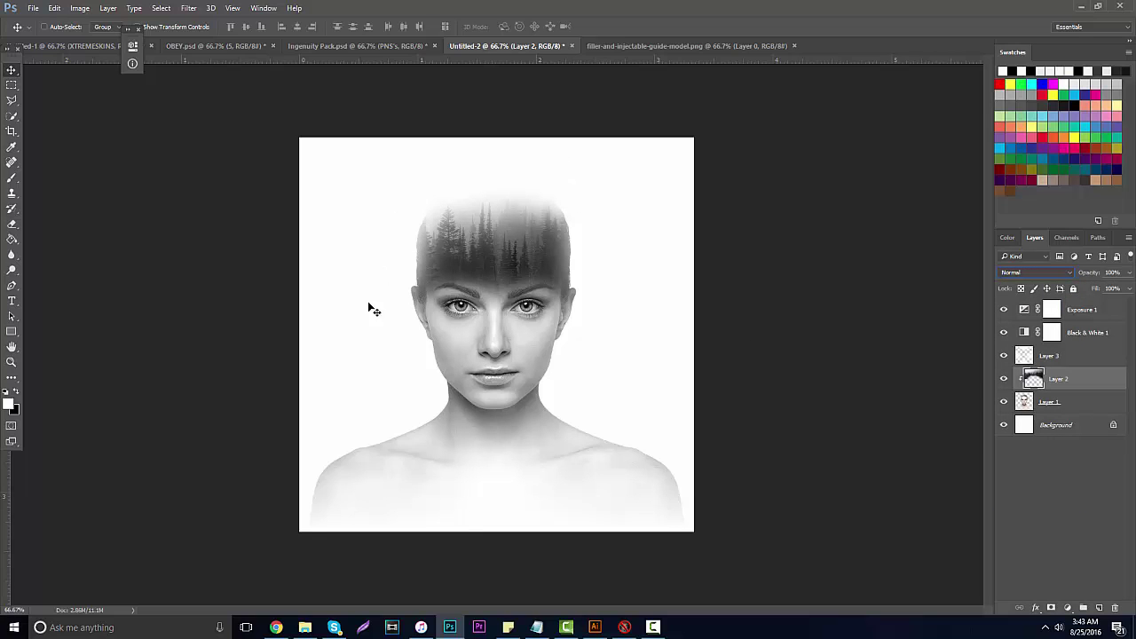
Switch to Chrome, open the full-size reeds photo from the "woods tumblr" image results and copy the image.
left_click(276, 627)
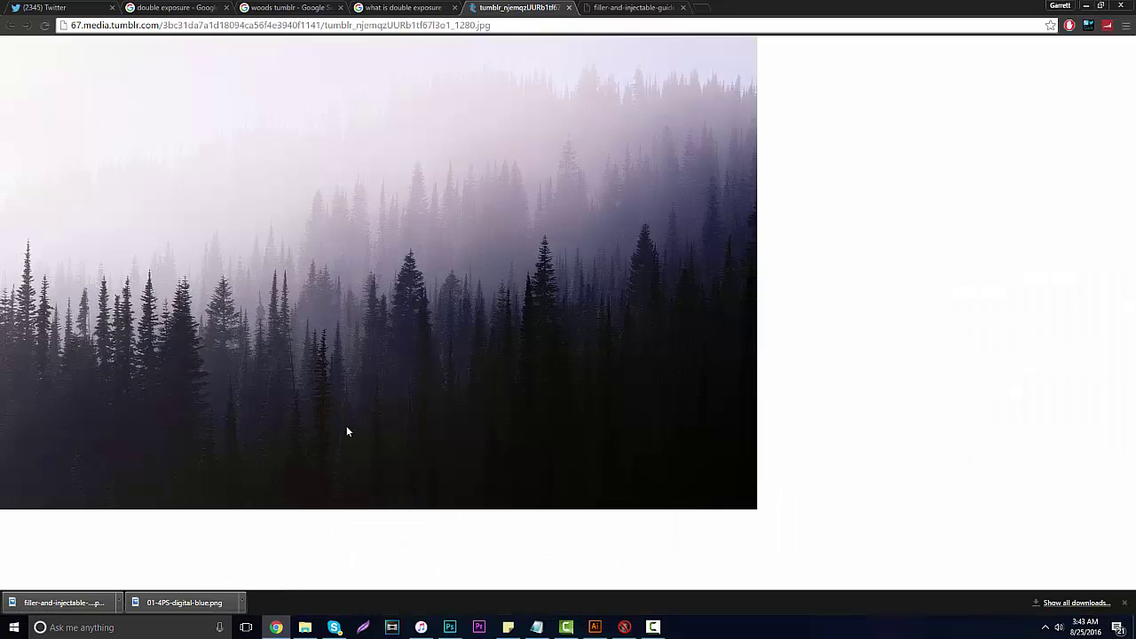
left_click(142, 23)
left_click(392, 6)
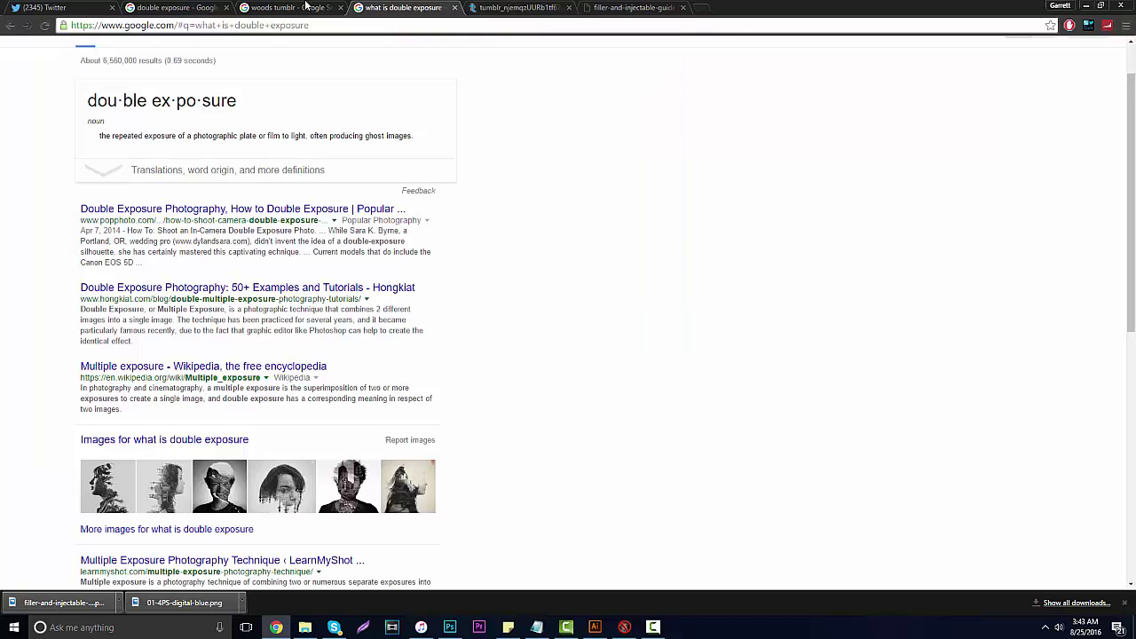
left_click(308, 8)
scroll(455, 289, "up", 3)
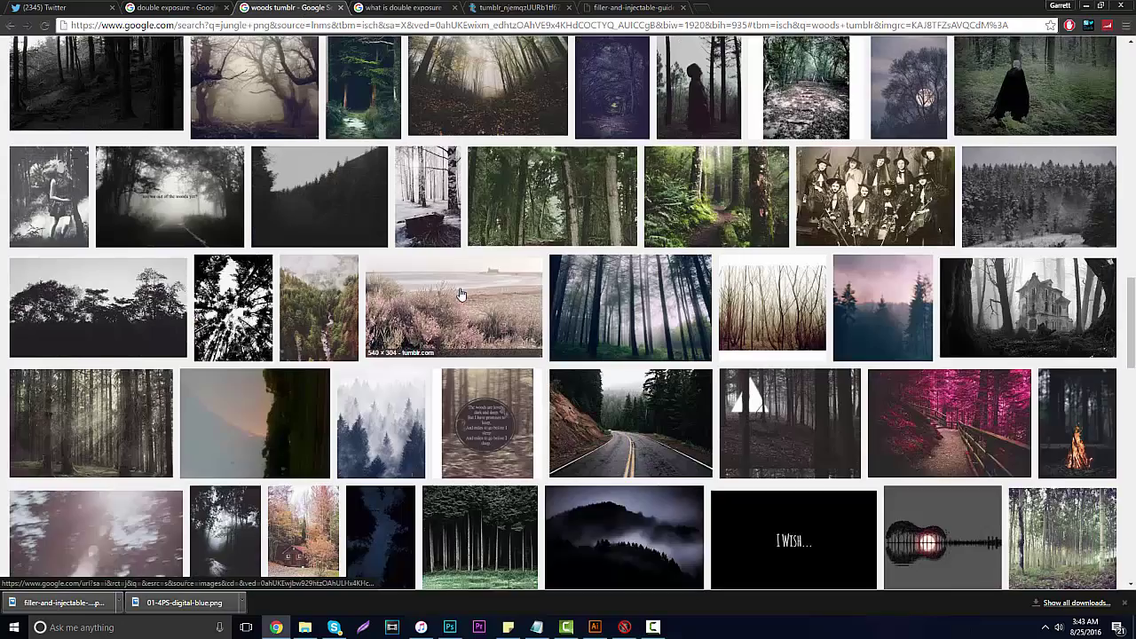
scroll(460, 295, "up", 3)
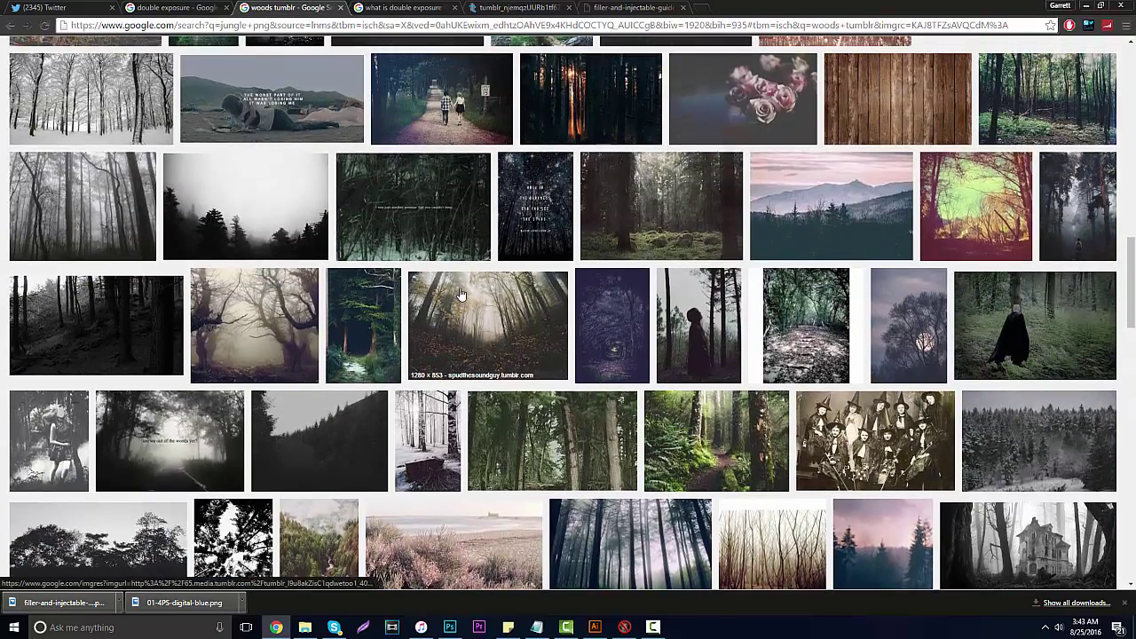
scroll(461, 295, "up", 1)
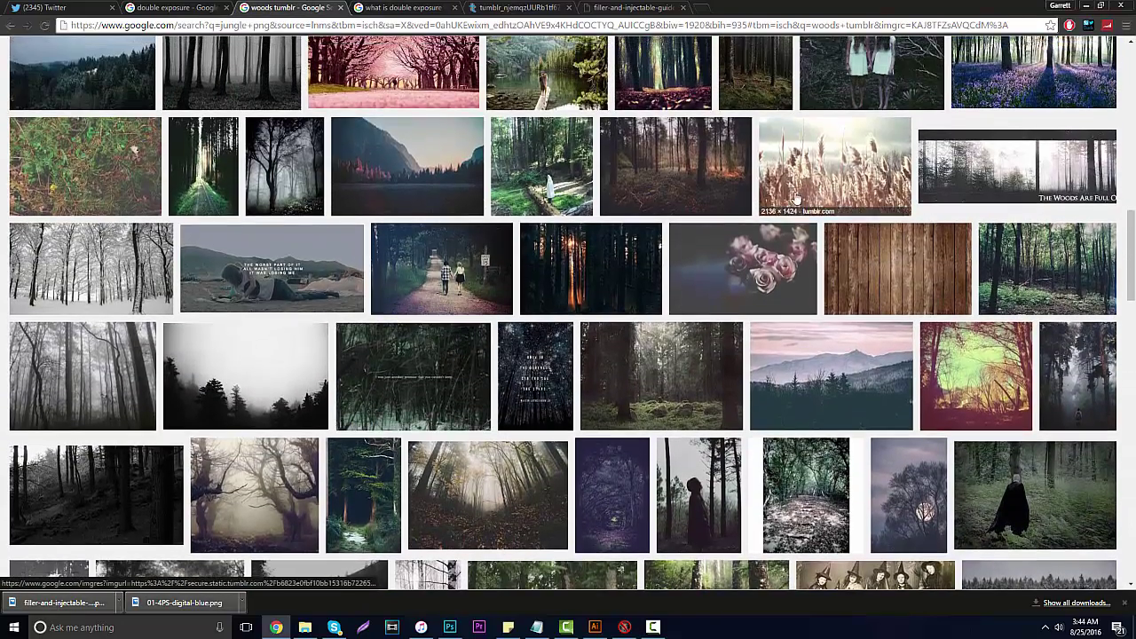
left_click(799, 189)
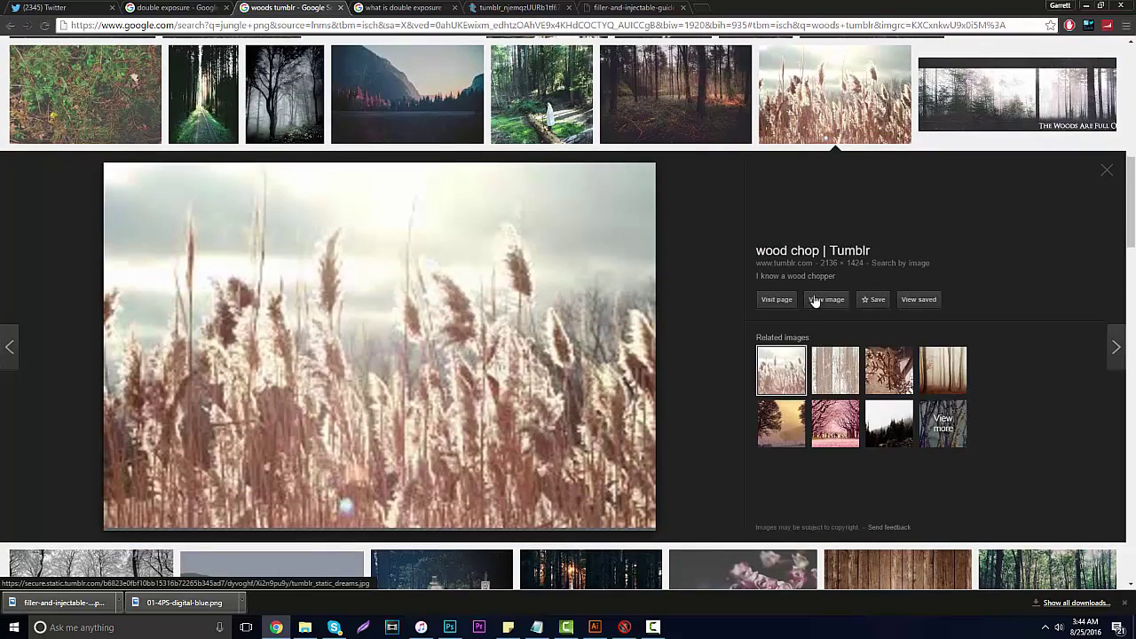
left_click(825, 302)
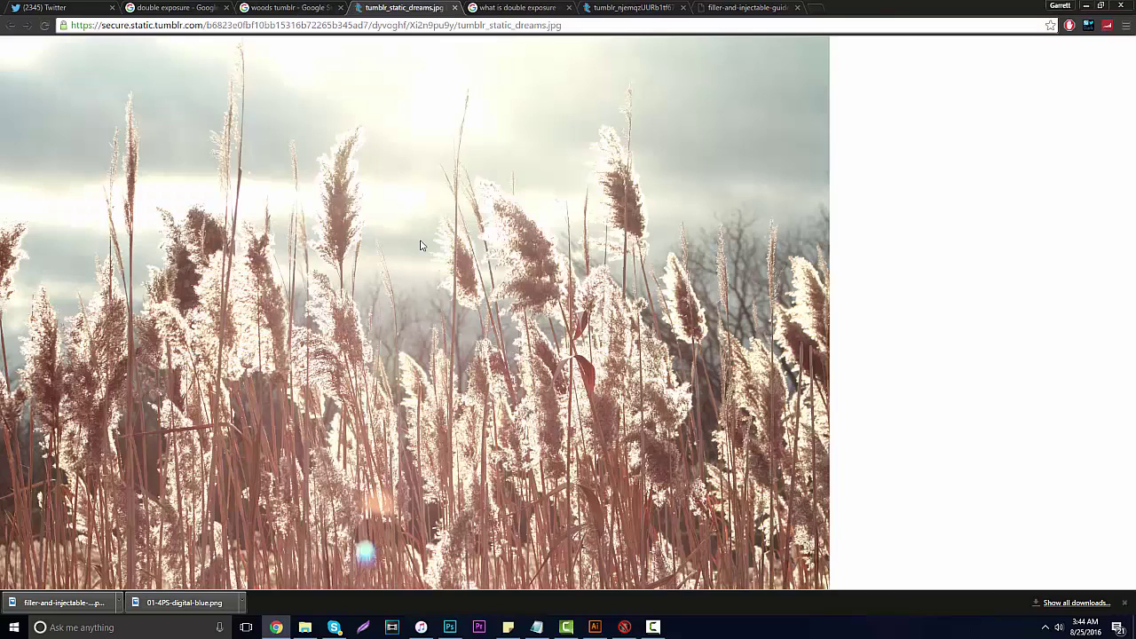
right_click(420, 246)
left_click(463, 274)
Return to Photoshop and paste the reeds photo as a layer clipped to Layer 1, directly beneath the forest layer.
left_click(450, 626)
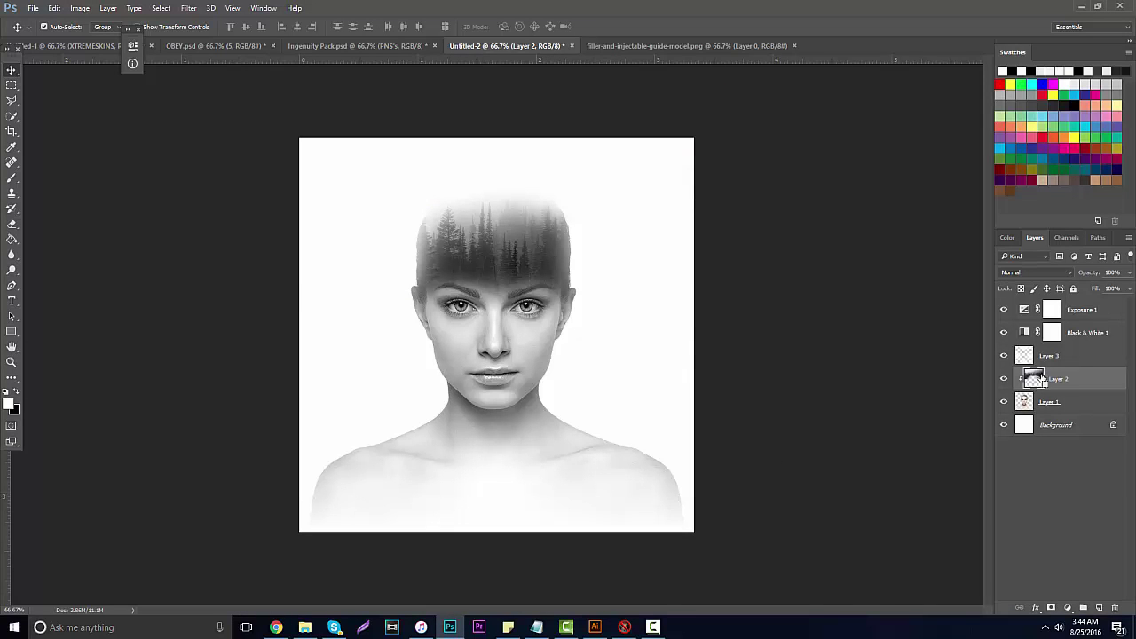
key("ctrl+v")
left_click_drag(1034, 390, 1034, 410)
Scale the reeds photo to about 46% and position it over the head and face, with the forest layer hidden.
key("ctrl+t")
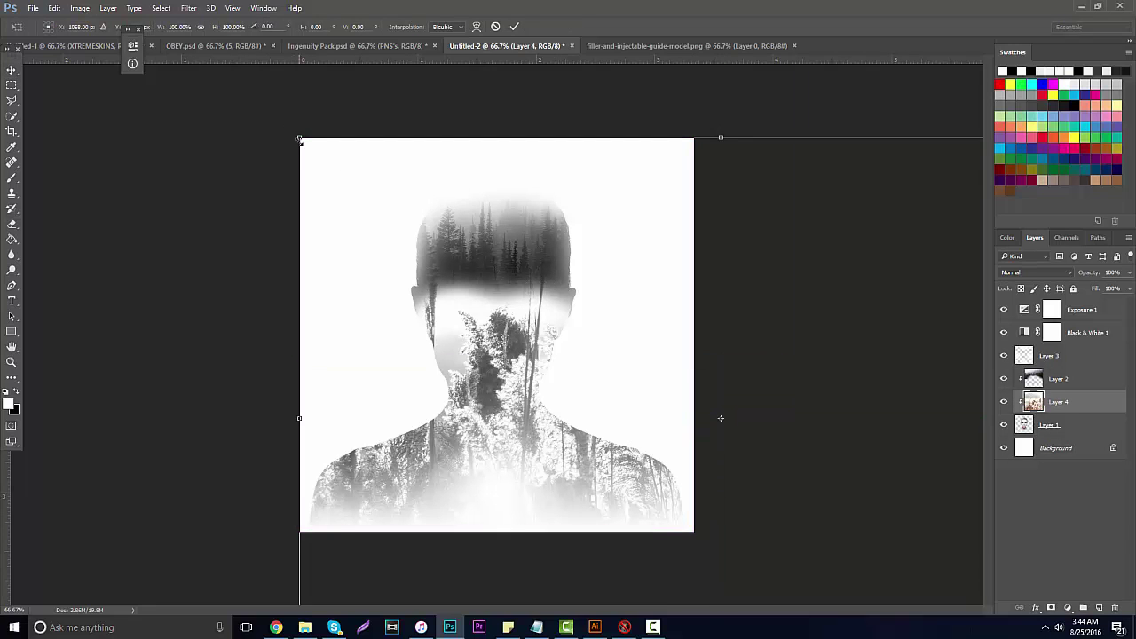
left_click_drag(298, 140, 760, 432)
left_click_drag(810, 489, 324, 230)
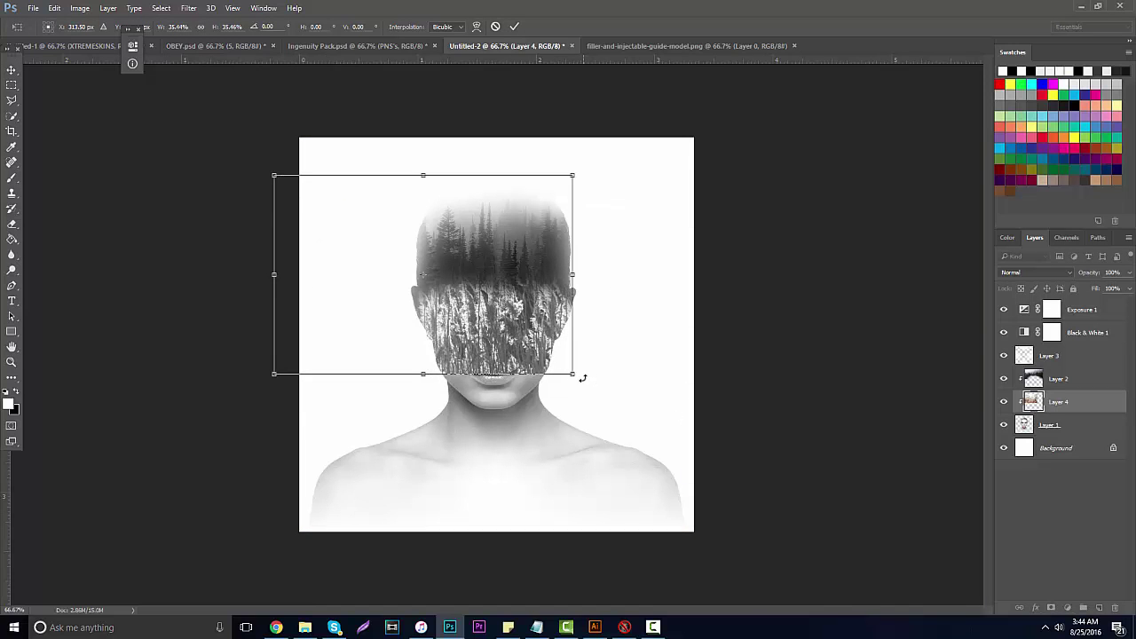
left_click_drag(582, 377, 661, 437)
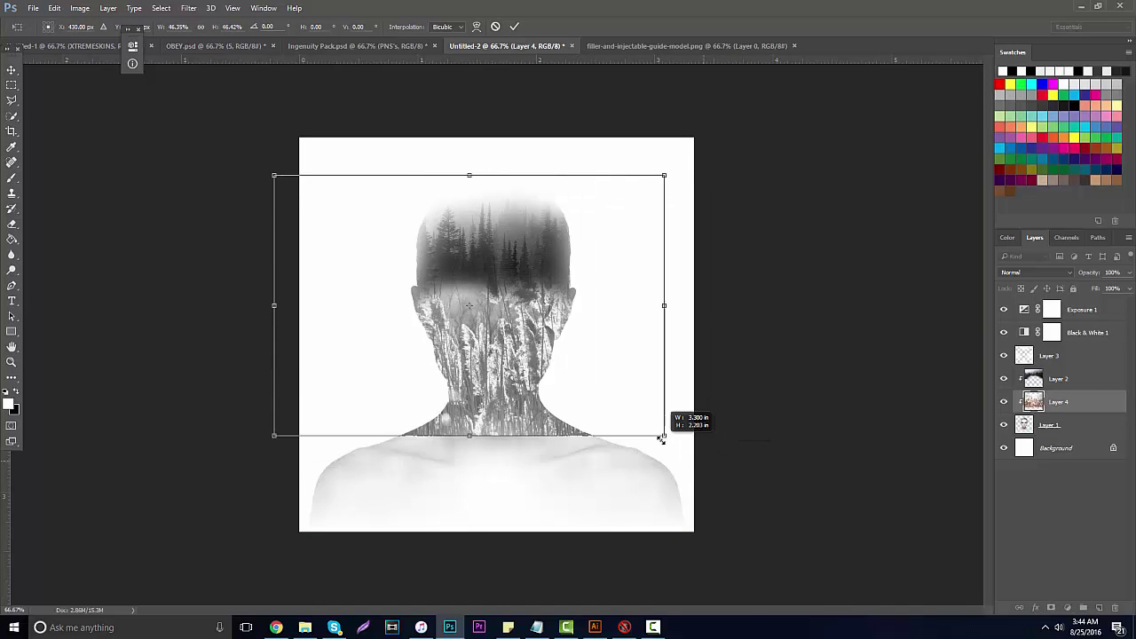
left_click_drag(626, 370, 650, 317)
key("Return")
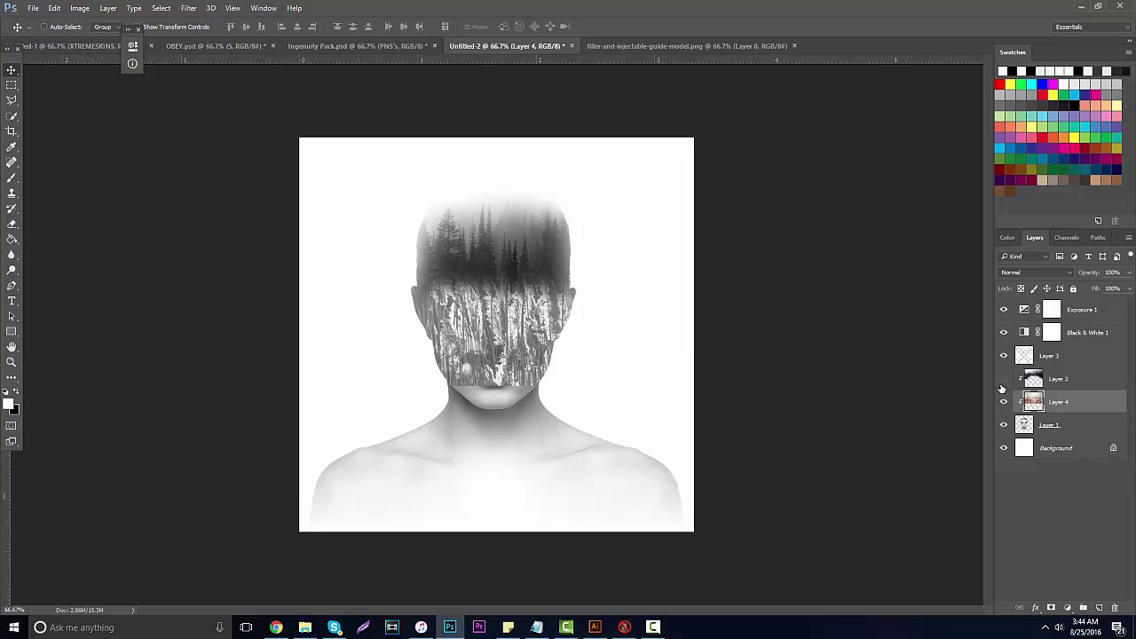
mouse_move(621, 255)
left_mouse_down()
mouse_move(621, 271)
mouse_move(624, 258)
mouse_move(635, 271)
left_mouse_up()
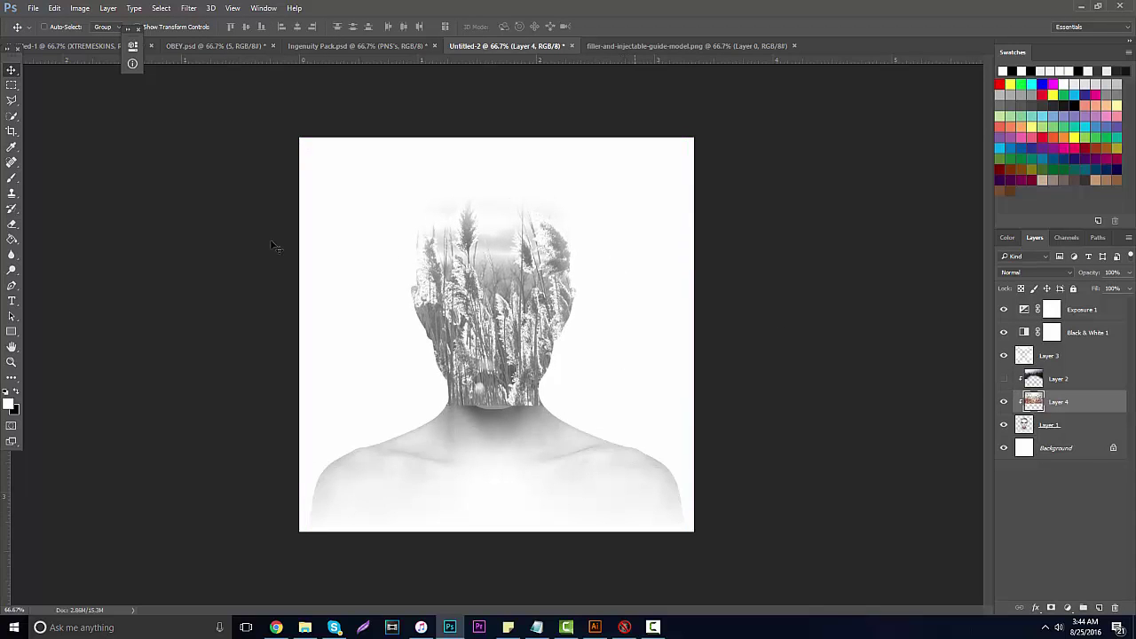
Erase the reeds over the model's face below the forehead with the soft 291 px eraser.
left_click(12, 224)
mouse_move(533, 418)
left_mouse_down()
mouse_move(461, 418)
mouse_move(482, 404)
mouse_move(485, 412)
left_mouse_up()
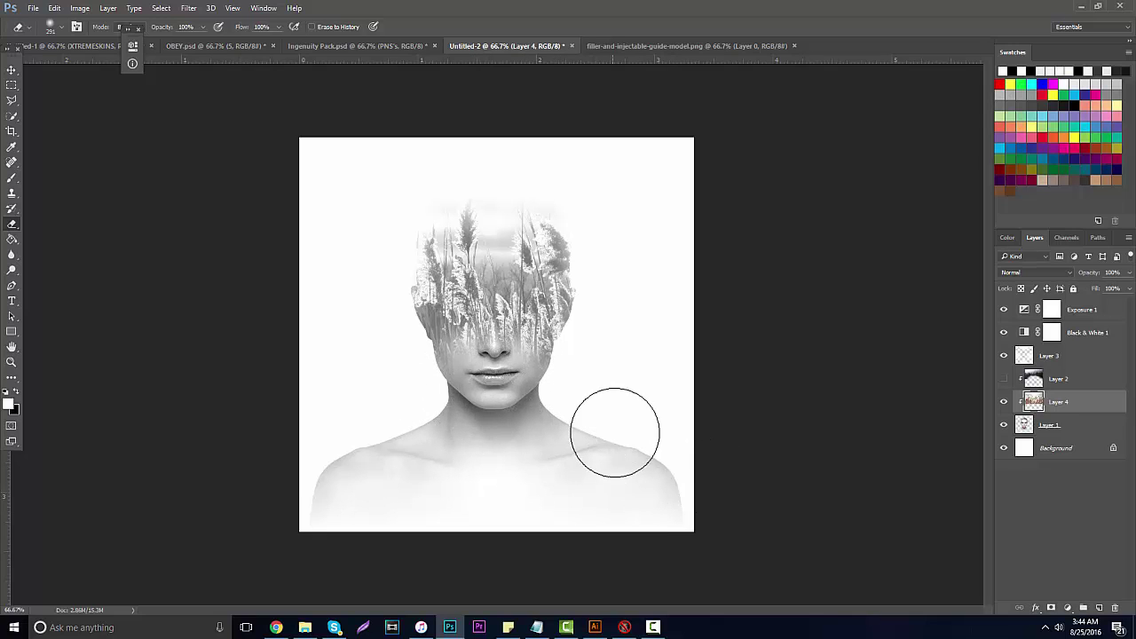
mouse_move(616, 423)
left_mouse_down()
mouse_move(558, 450)
mouse_move(591, 401)
mouse_move(568, 419)
mouse_move(477, 437)
mouse_move(450, 423)
mouse_move(456, 408)
mouse_move(517, 403)
mouse_move(500, 382)
mouse_move(459, 380)
mouse_move(470, 365)
mouse_move(542, 380)
mouse_move(539, 361)
mouse_move(460, 350)
mouse_move(548, 354)
mouse_move(460, 324)
mouse_move(506, 318)
mouse_move(475, 319)
mouse_move(563, 385)
left_mouse_up()
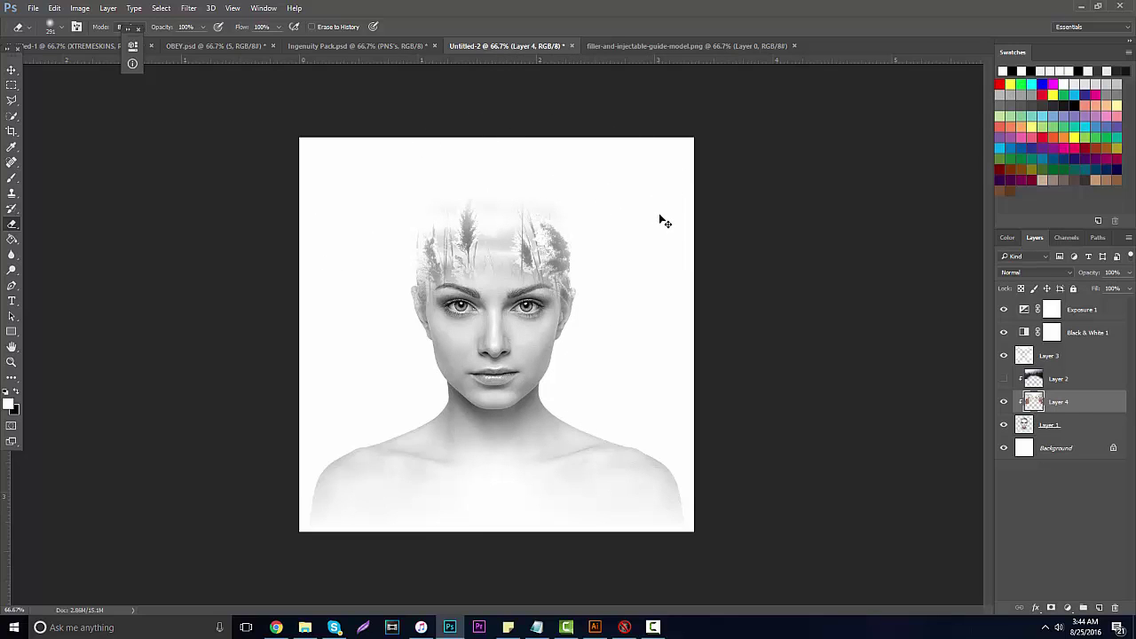
key("ctrl+j")
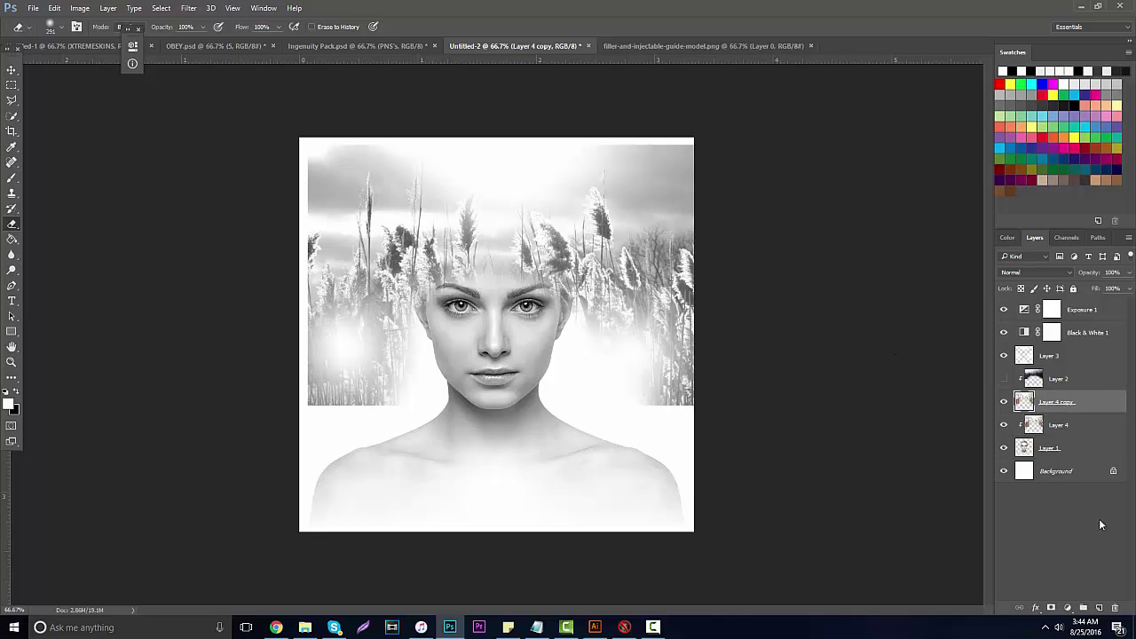
left_click(1111, 604)
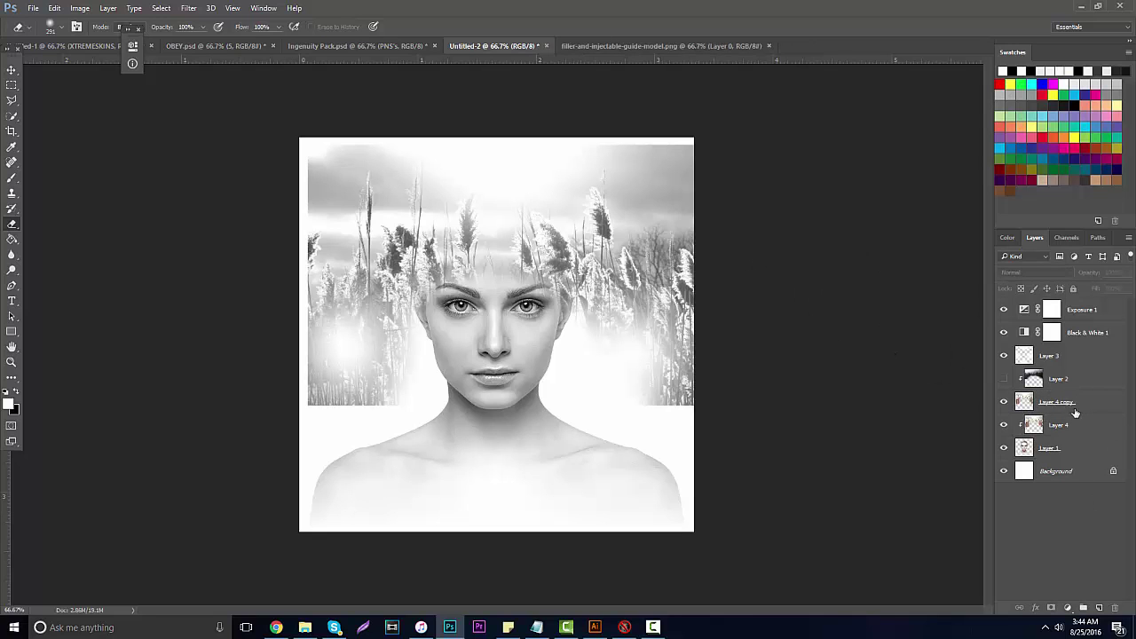
left_click_drag(1075, 413, 1115, 607)
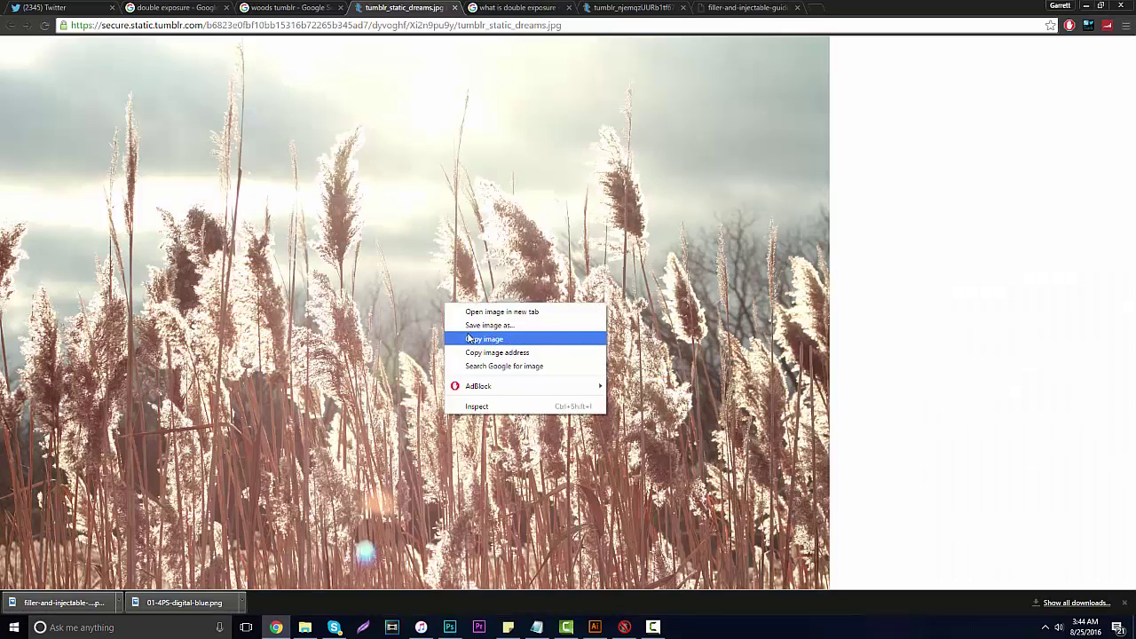
Copy the reeds photo from Chrome again and paste it into Photoshop as a layer clipped to Layer 1, beneath Layer 4.
left_click(479, 337)
left_click(451, 627)
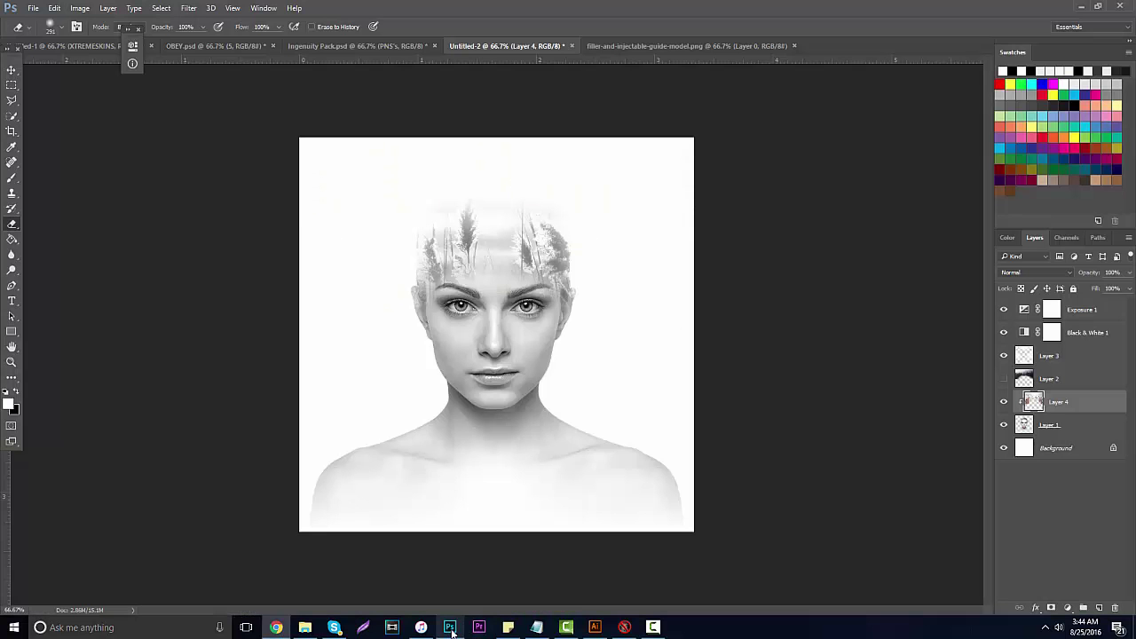
key("ctrl+v")
left_click_drag(1056, 407, 1059, 435)
key("ctrl+alt+g")
Flip the newly pasted reeds photo both ways, scale it to about 47%, and position it over the model's neck and shoulders.
key("ctrl+t")
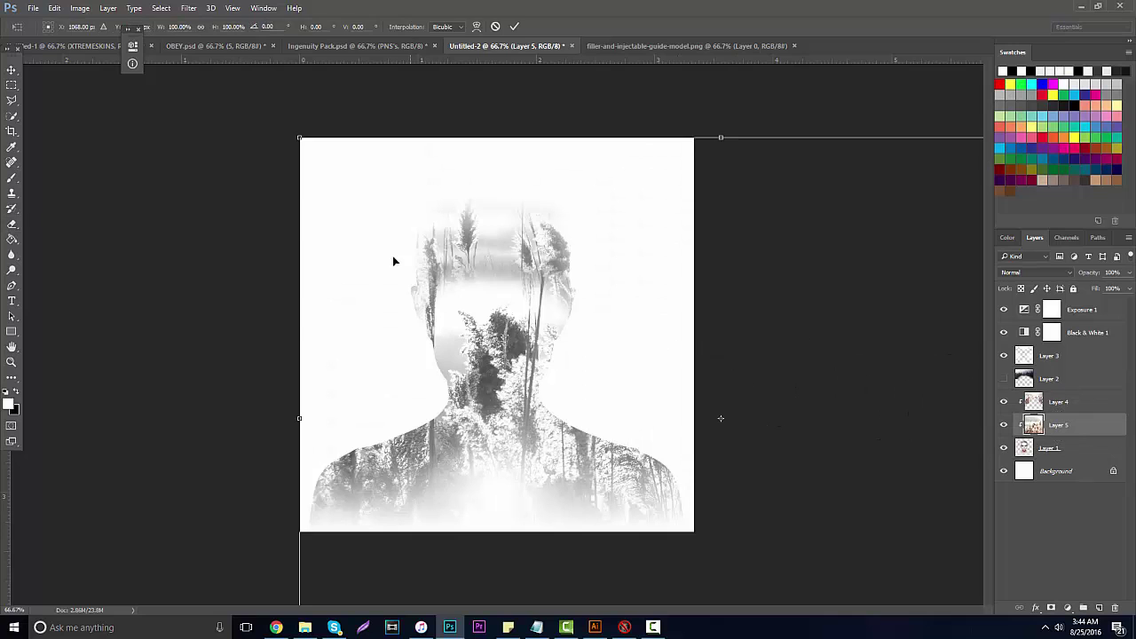
left_click_drag(299, 139, 474, 248)
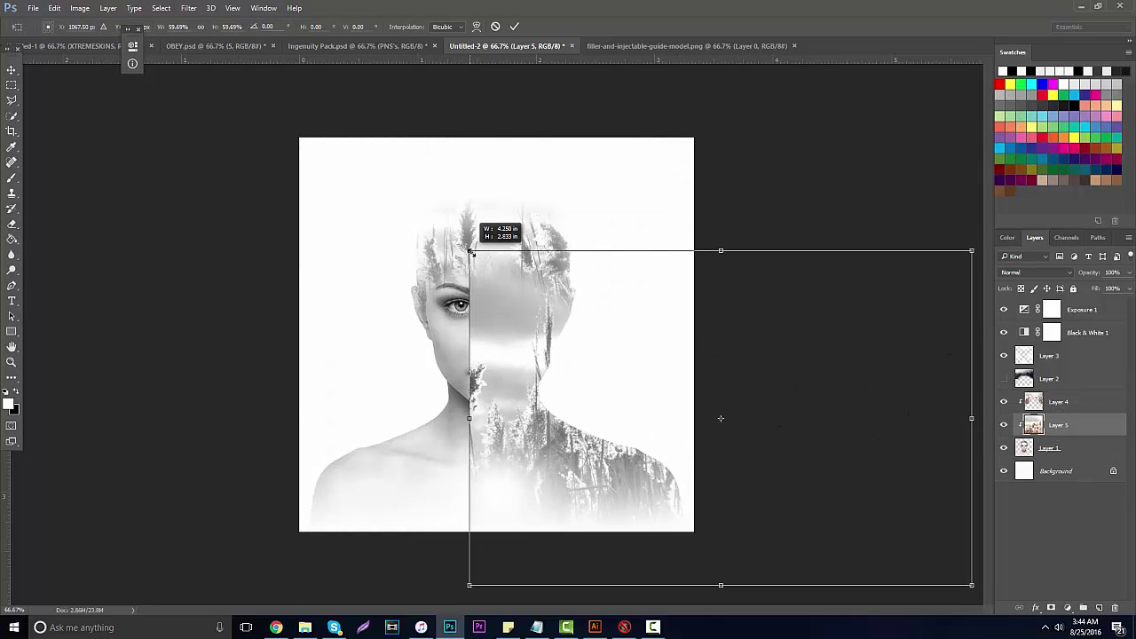
left_click_drag(750, 606, 835, 521)
left_click_drag(825, 441, 623, 513)
left_click_drag(751, 324, 621, 527)
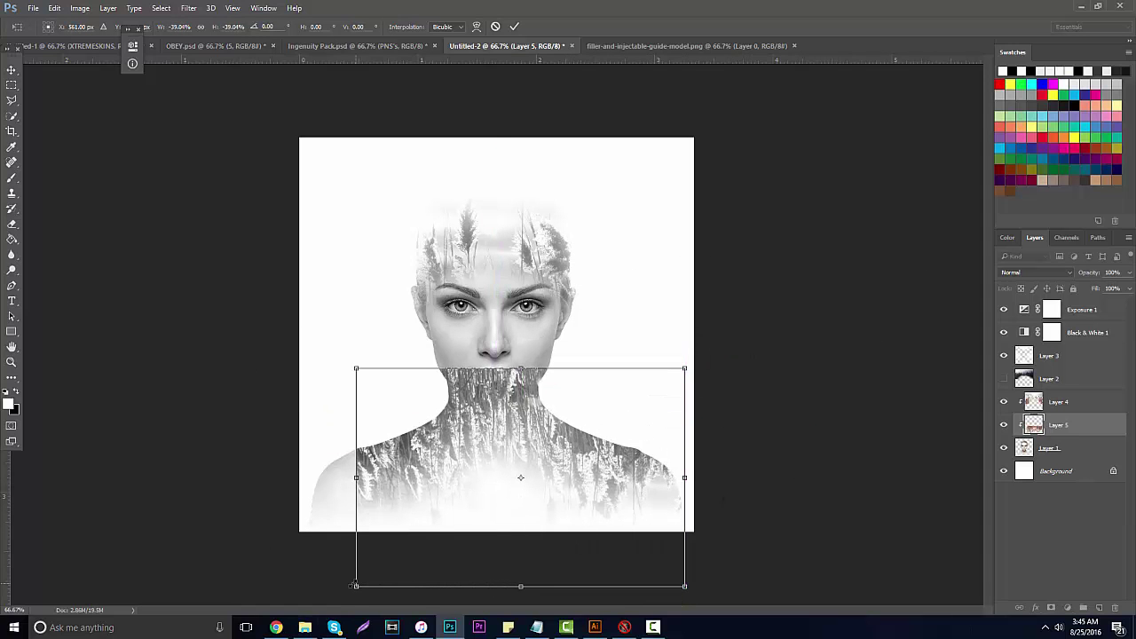
left_click_drag(356, 585, 291, 631)
left_click_drag(370, 495, 371, 450)
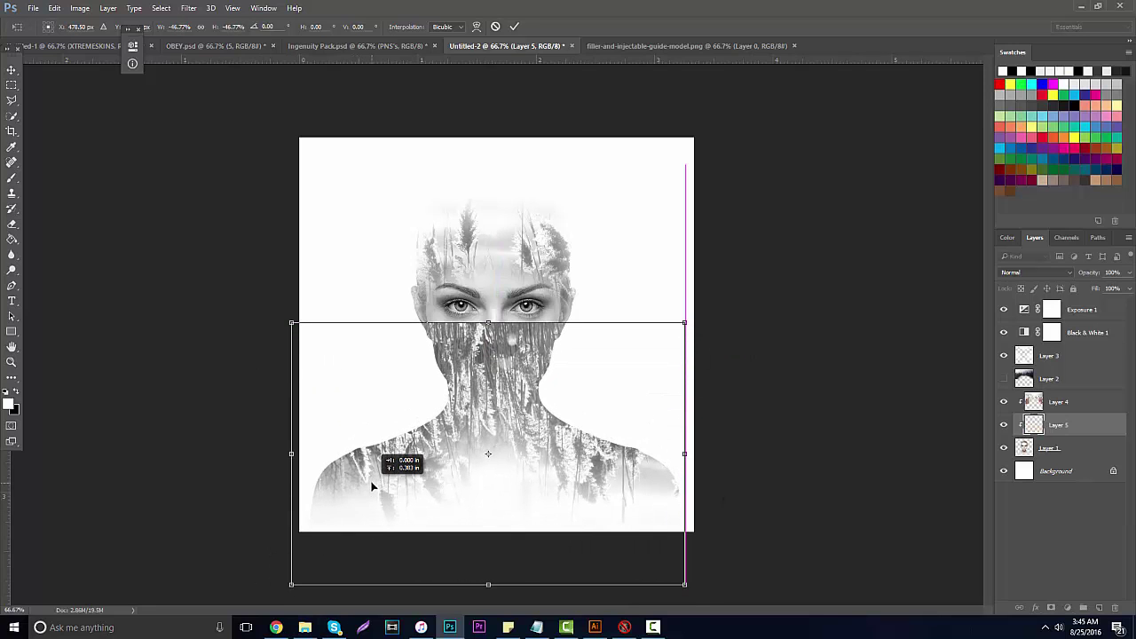
key("Return")
Erase the lower reeds from the model's face and chin with the soft 291 px eraser, and hide Layer 5.
key("e")
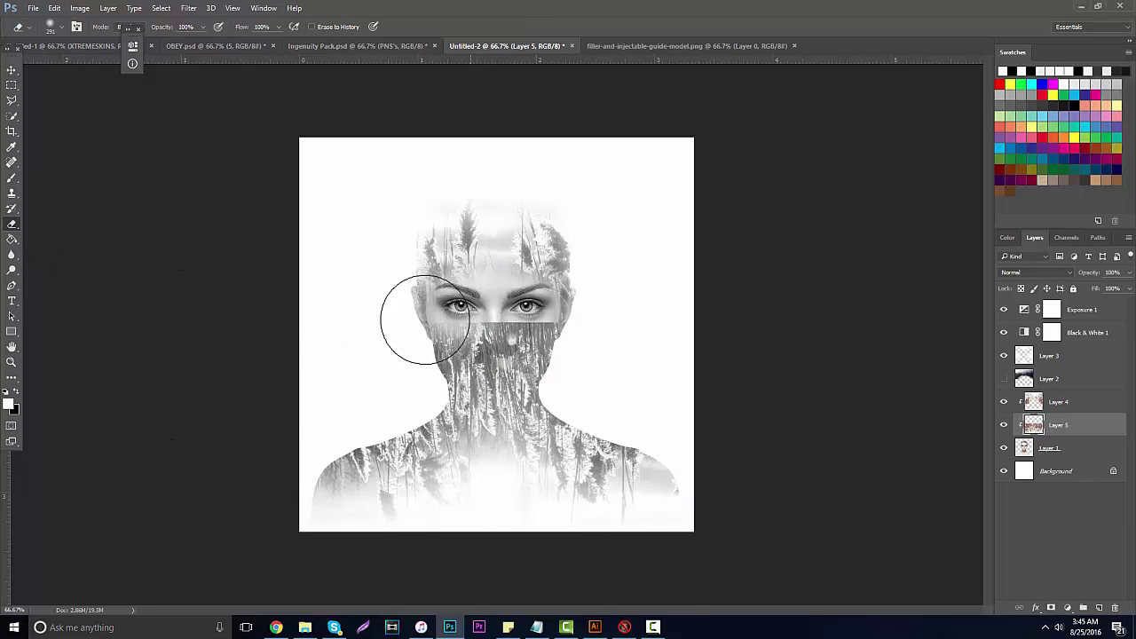
mouse_move(426, 322)
left_mouse_down()
mouse_move(451, 360)
mouse_move(500, 347)
mouse_move(470, 349)
left_mouse_up()
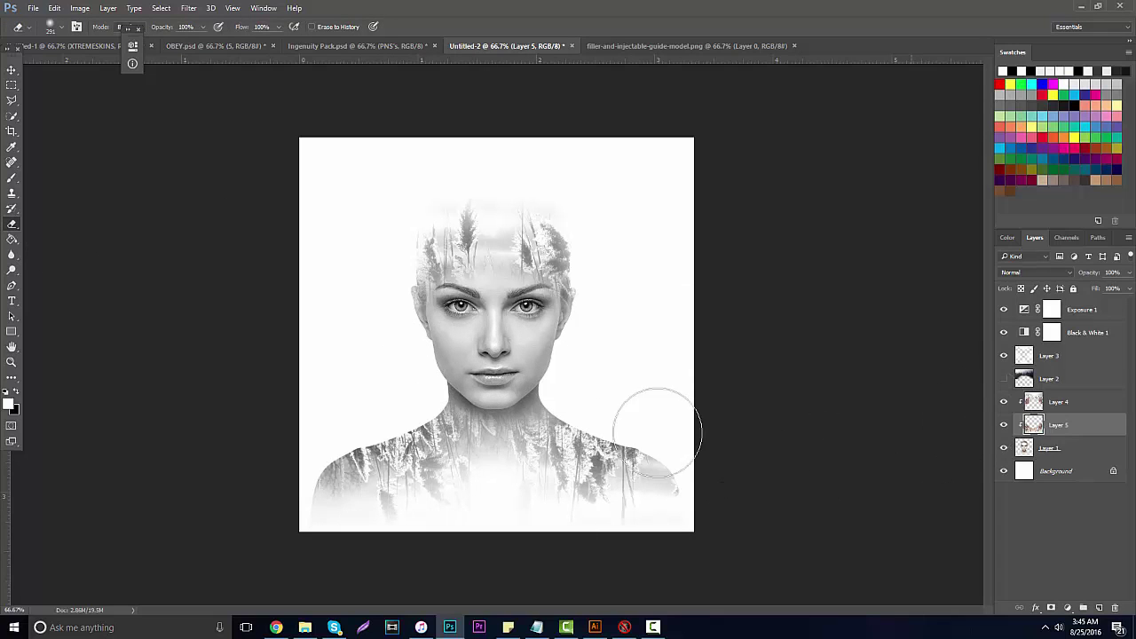
left_click(1003, 425)
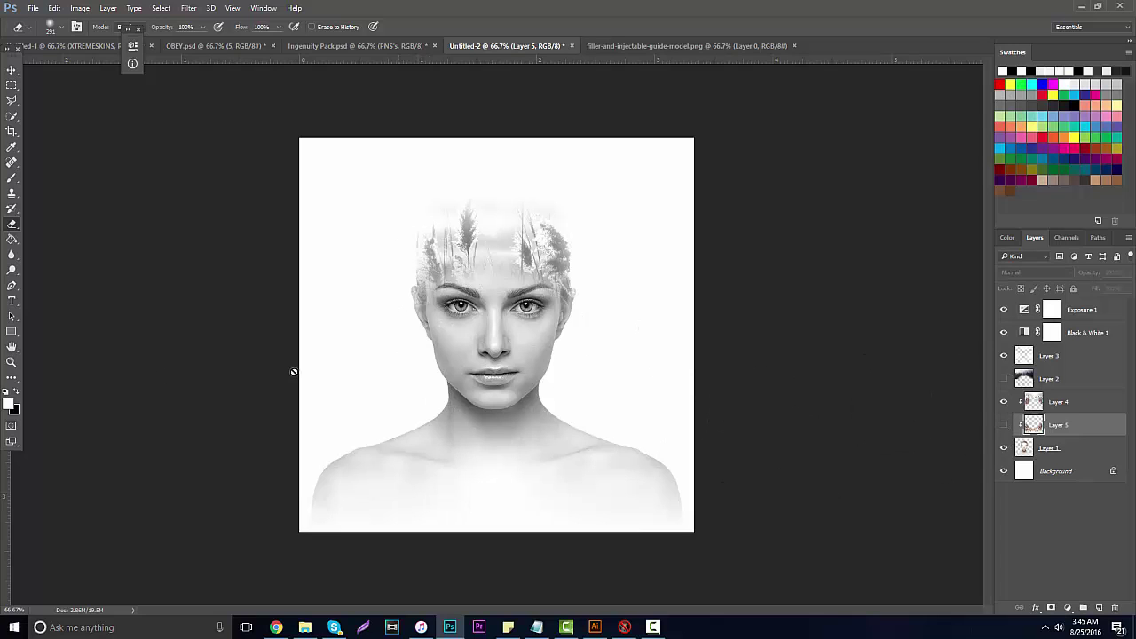
key("z")
left_click(497, 364, "alt")
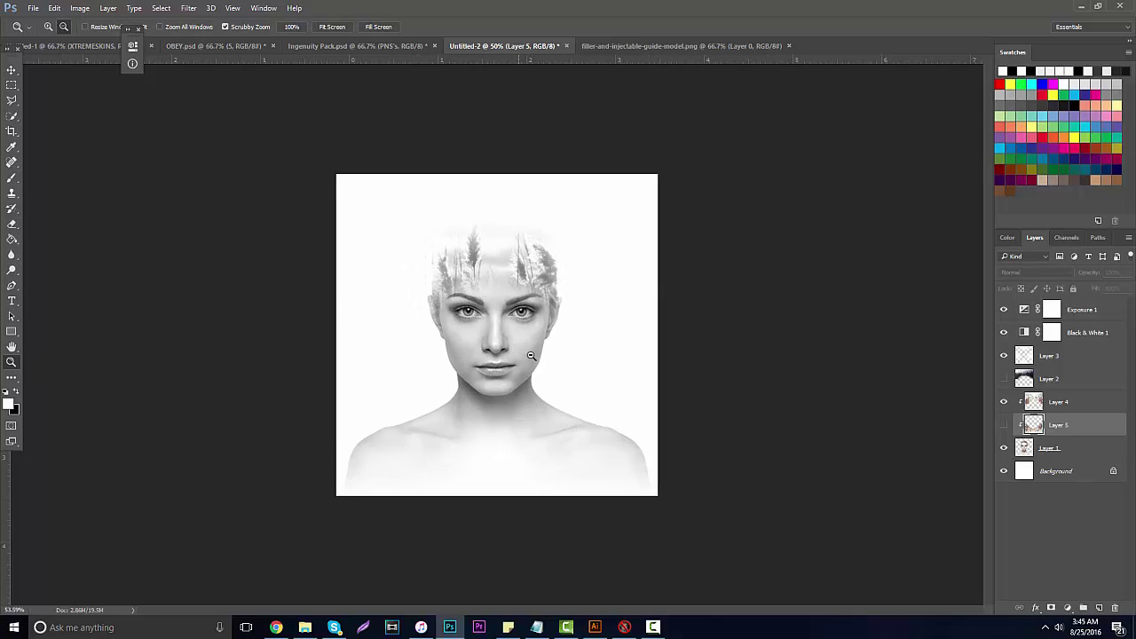
left_click(531, 356)
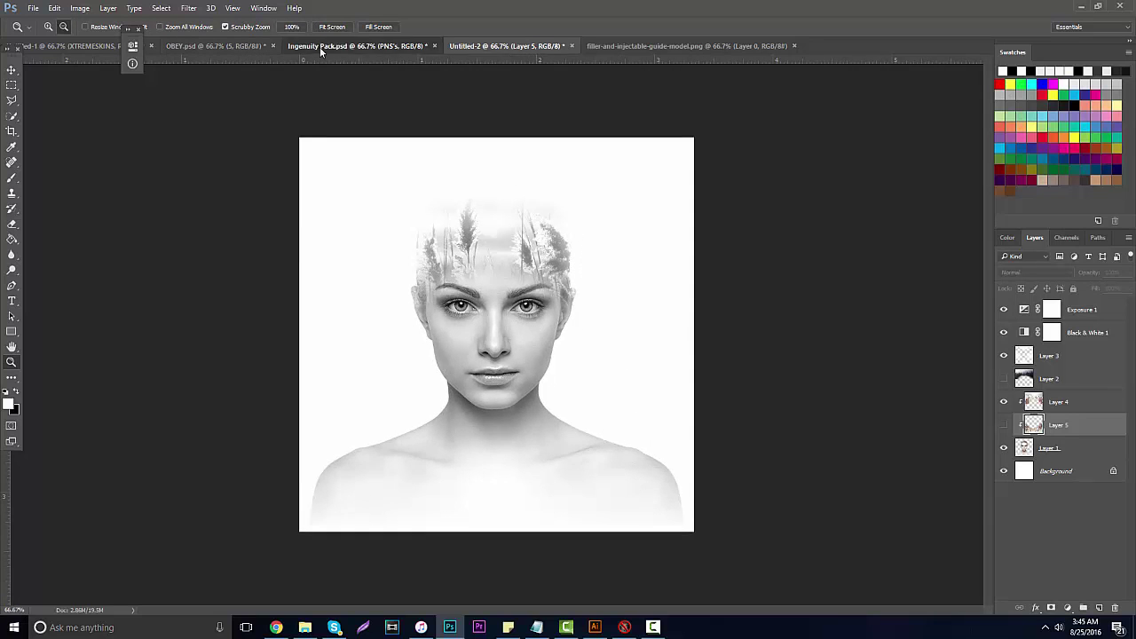
Preview the artwork layers in the Creative group of Ingenuity Pack.psd one at a time.
left_click(320, 47)
scroll(1020, 466, "down", 3)
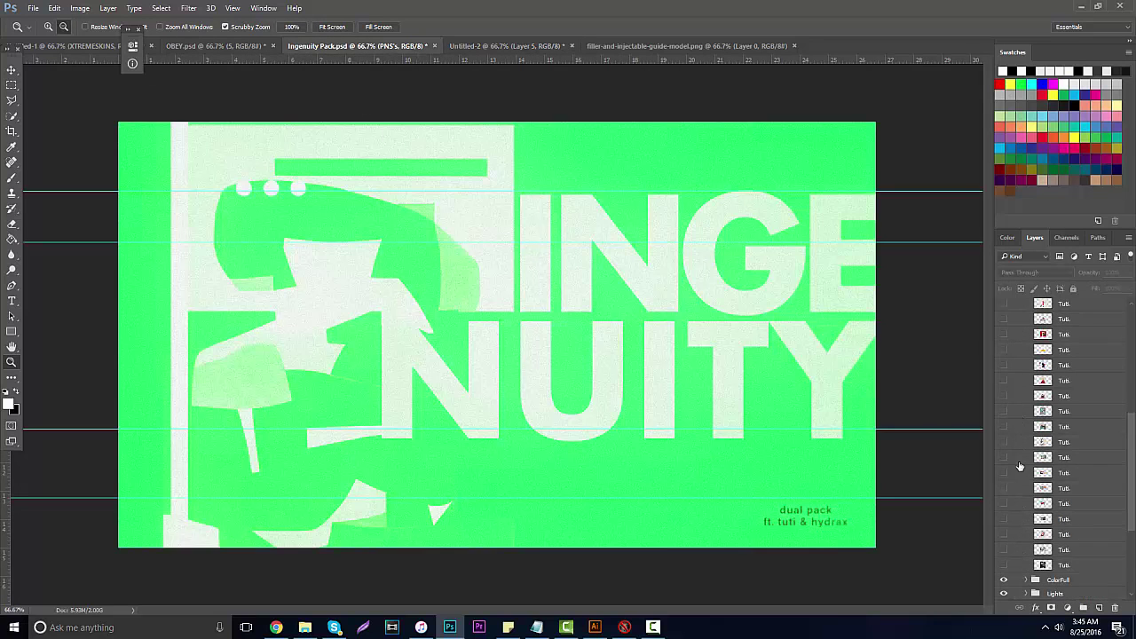
left_click(1002, 413)
left_click(1002, 413)
scroll(1002, 413, "up", 2)
left_click(1003, 406)
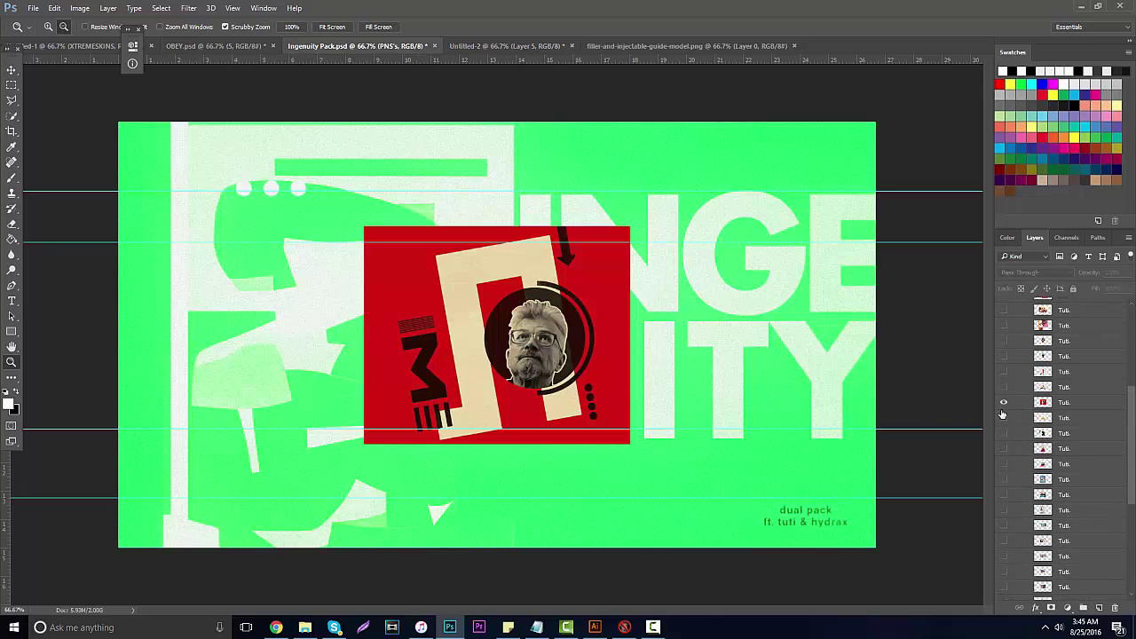
left_click(1020, 404)
scroll(1012, 409, "up", 2)
left_click(1004, 408)
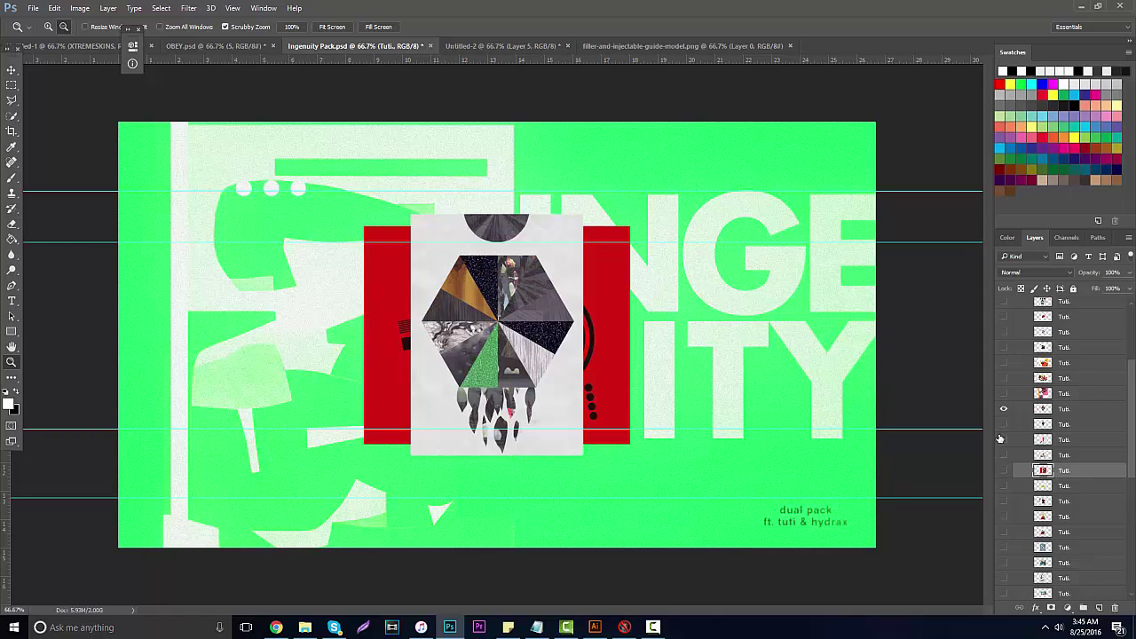
left_click(1001, 439)
left_click(1004, 424)
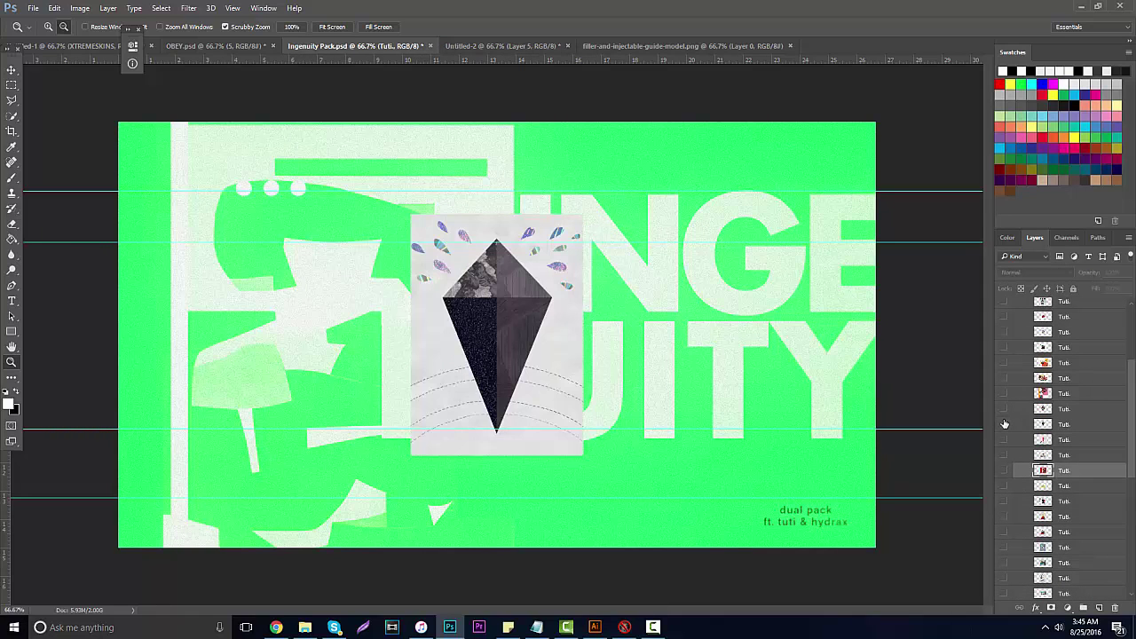
left_click(1004, 423)
scroll(1005, 423, "up", 2)
left_click(1003, 423)
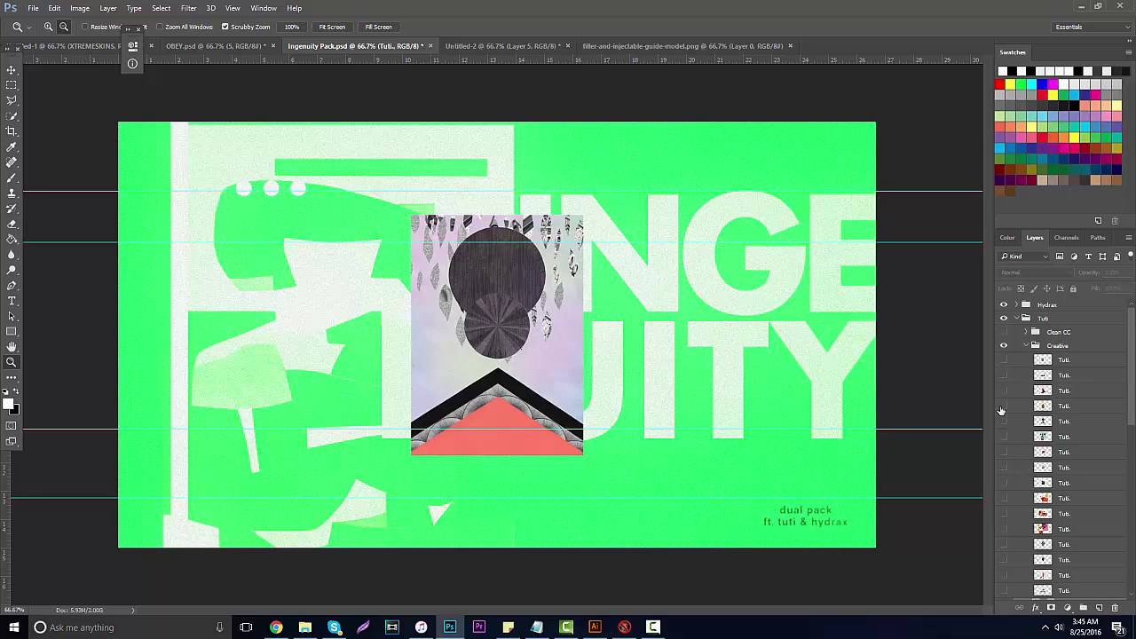
Hide the Creative and Clean CC groups, collapse them, and look through the Textures group.
left_click(1004, 344)
left_click(1031, 346)
left_click(1026, 345)
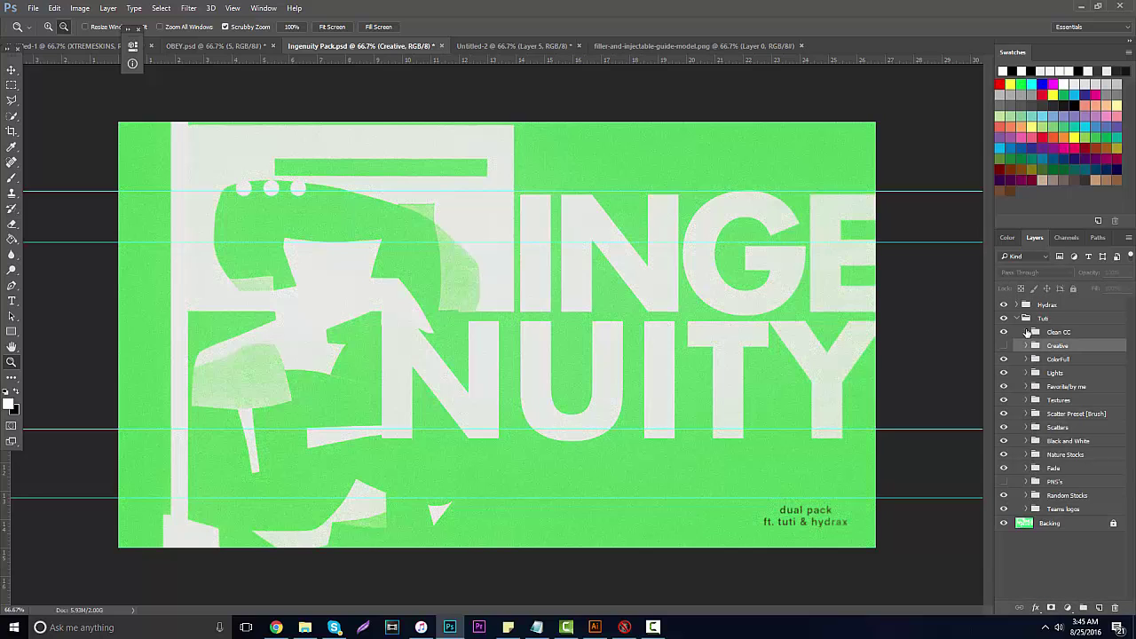
left_click(1026, 332)
left_click(1026, 332)
left_click(1003, 332)
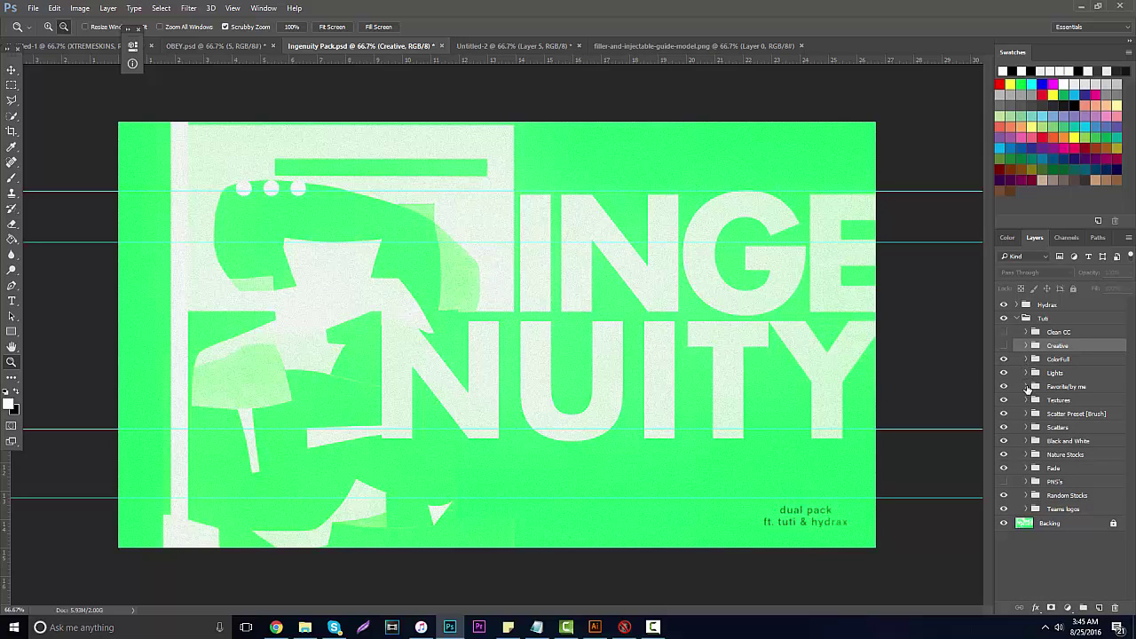
left_click(1026, 401)
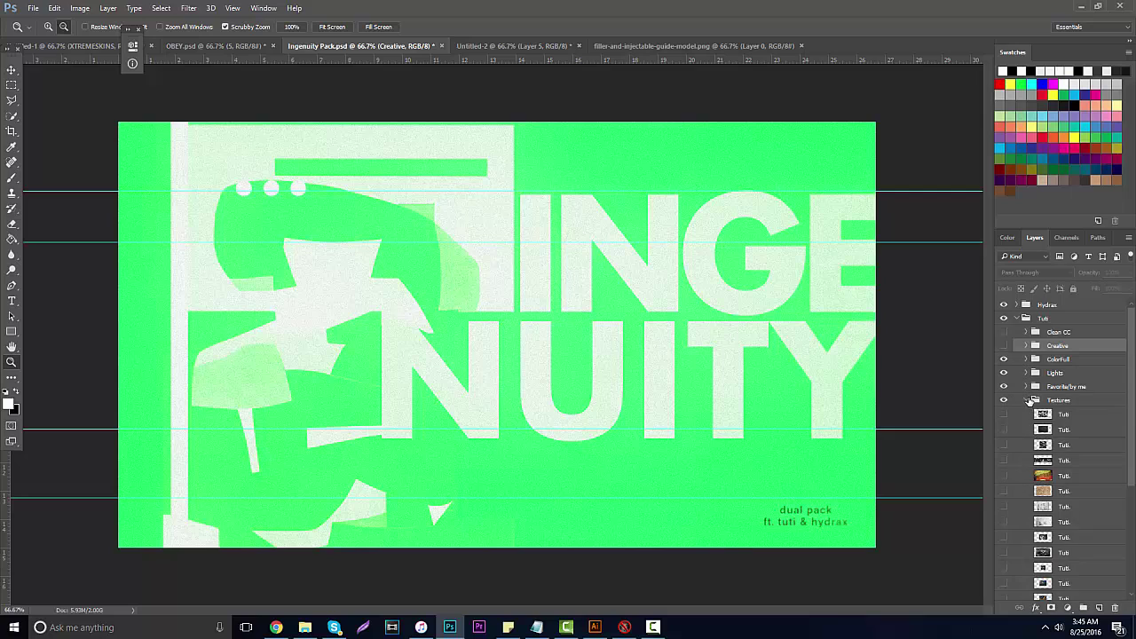
left_click(1026, 400)
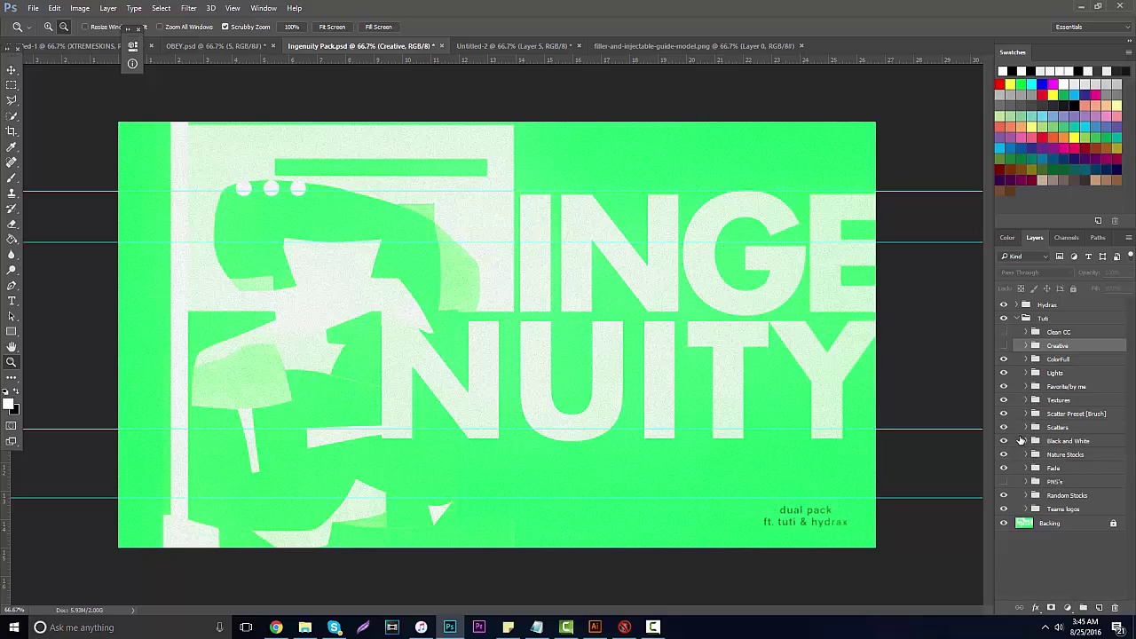
Preview several images in the Black and White group, and collapse and hide the Tuti group.
left_click(1026, 441)
left_click(1003, 501)
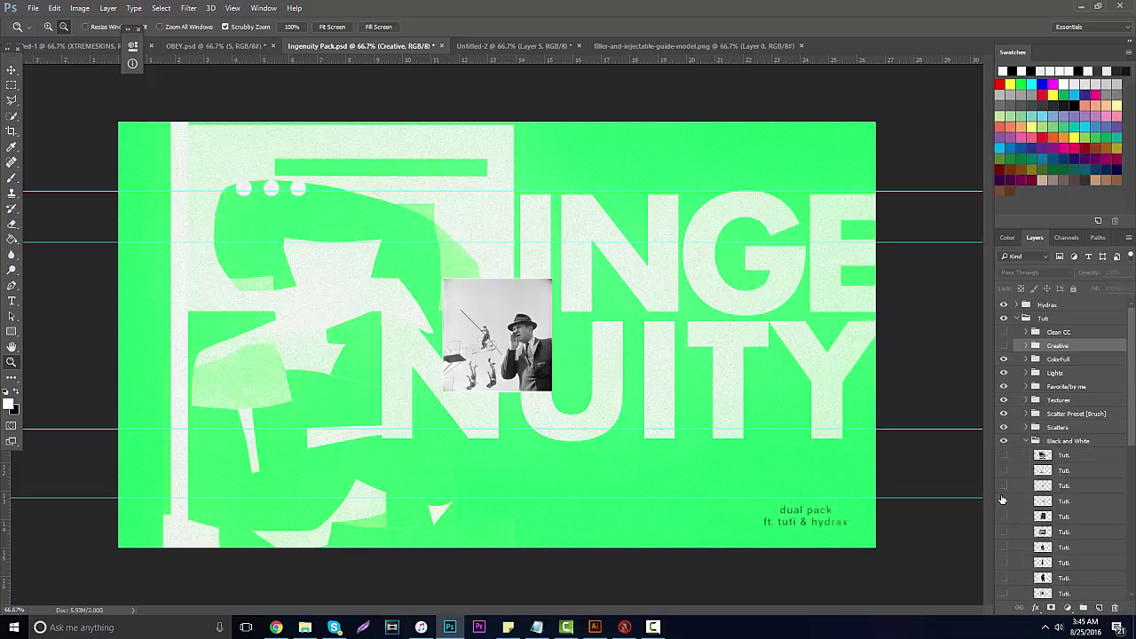
left_click(1004, 500)
left_click(1004, 471)
left_click(1004, 471)
scroll(1008, 480, "down", 3)
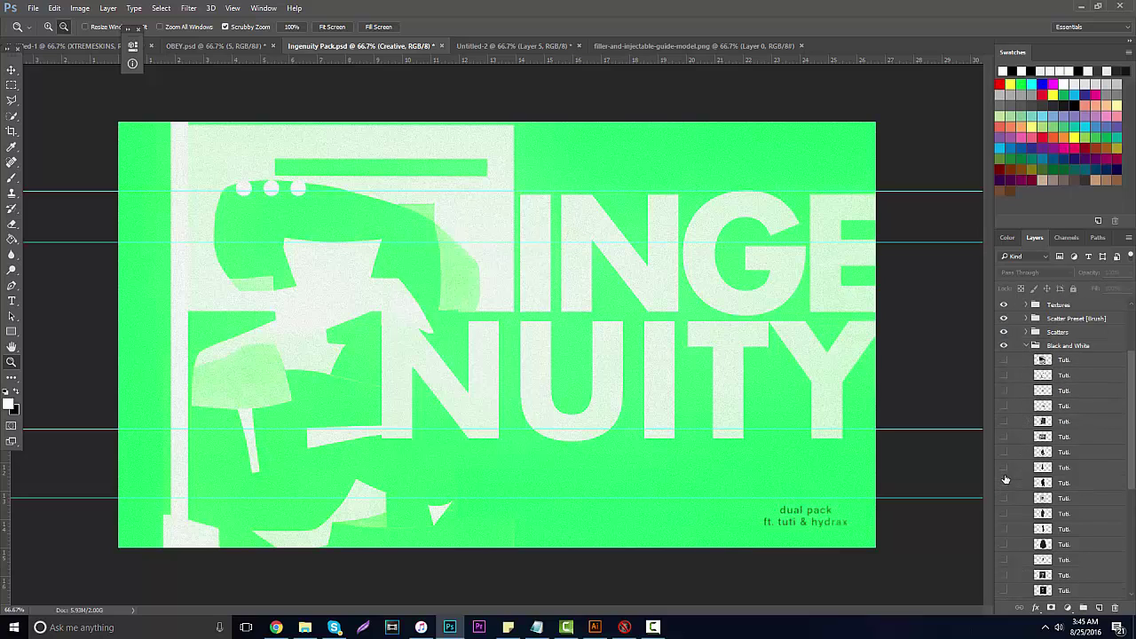
left_click(1006, 476)
left_click(1004, 465)
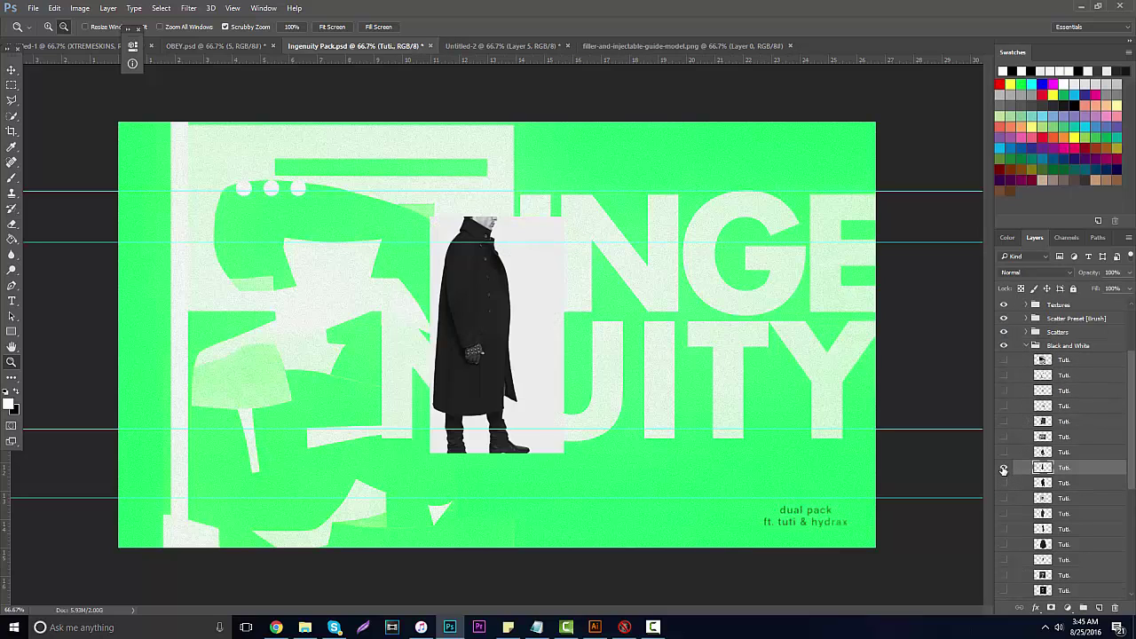
left_click(1004, 465)
left_click(1004, 482)
left_click(1004, 482)
scroll(1004, 462, "up", 3)
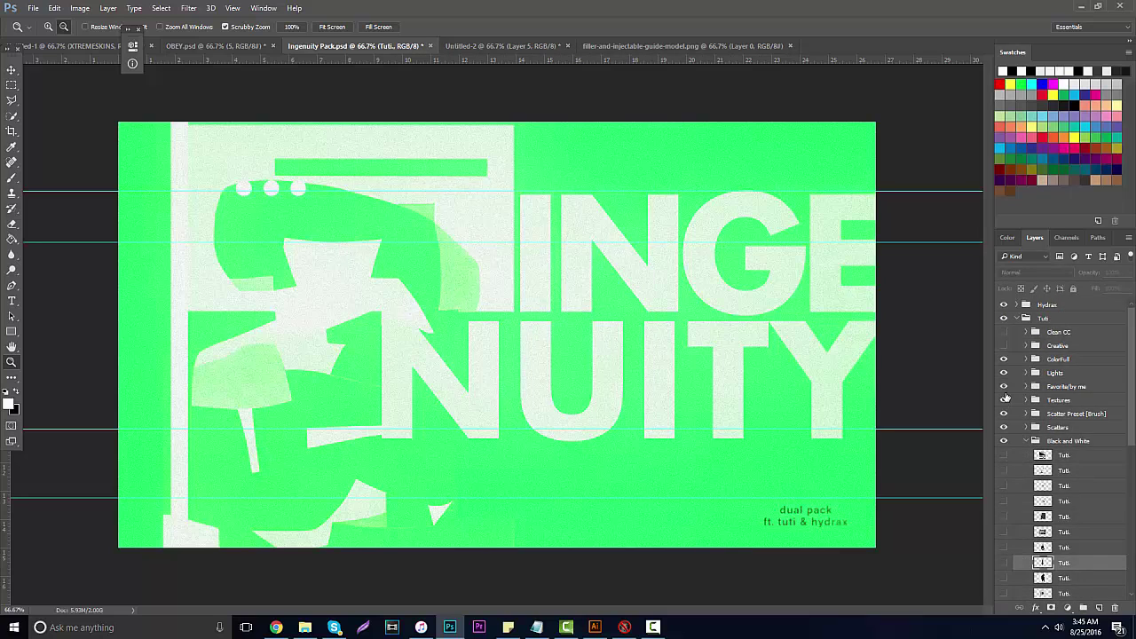
left_click(1016, 318)
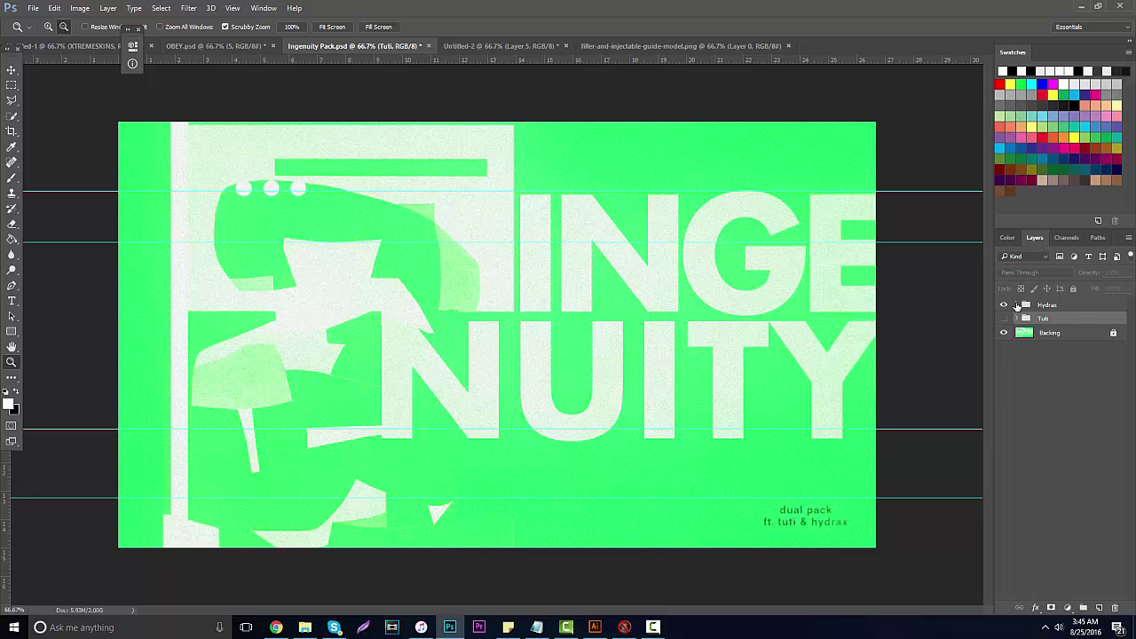
Preview several layers in the Abstract and Creative groups inside the Hydrax group.
left_click(1016, 305)
left_click(1025, 359)
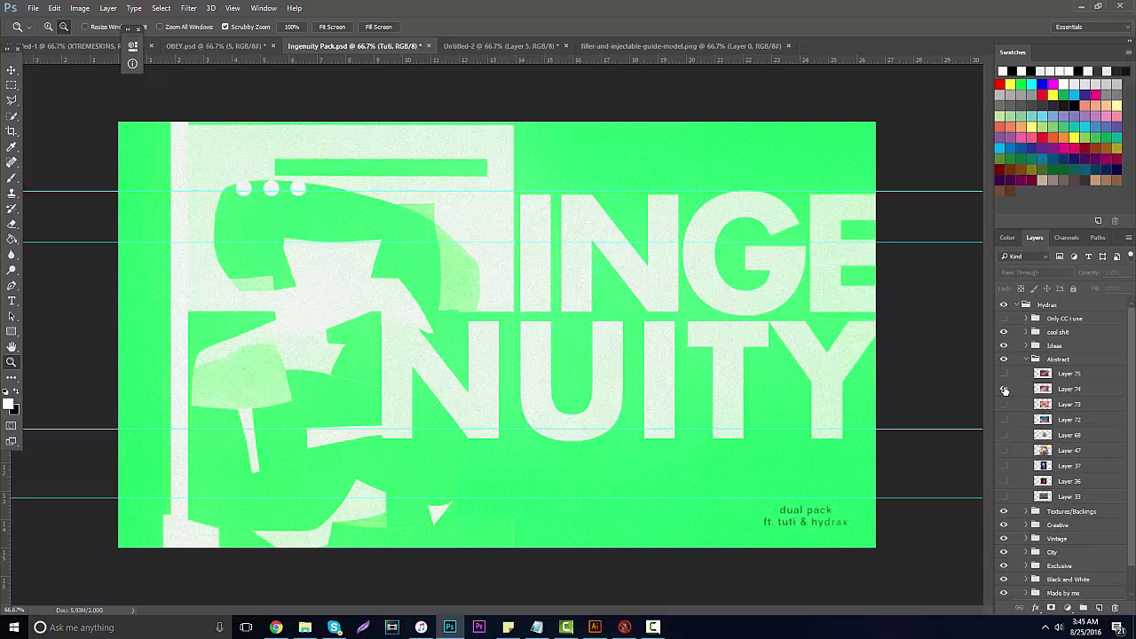
left_click(1004, 391)
left_click(1004, 391)
left_click(1025, 359)
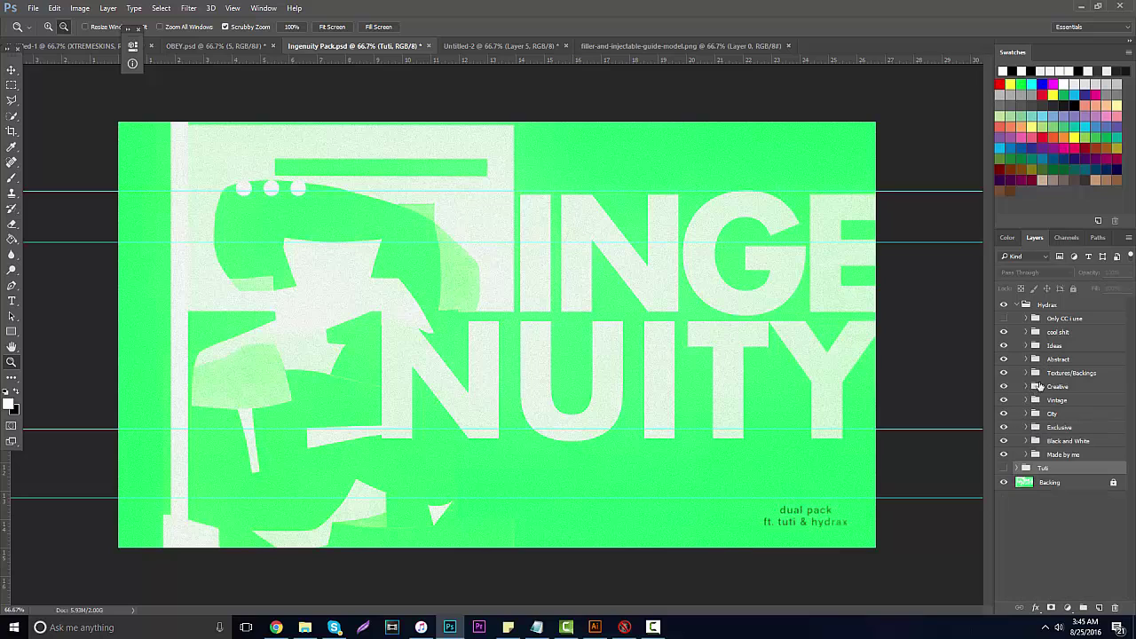
left_click(1027, 387)
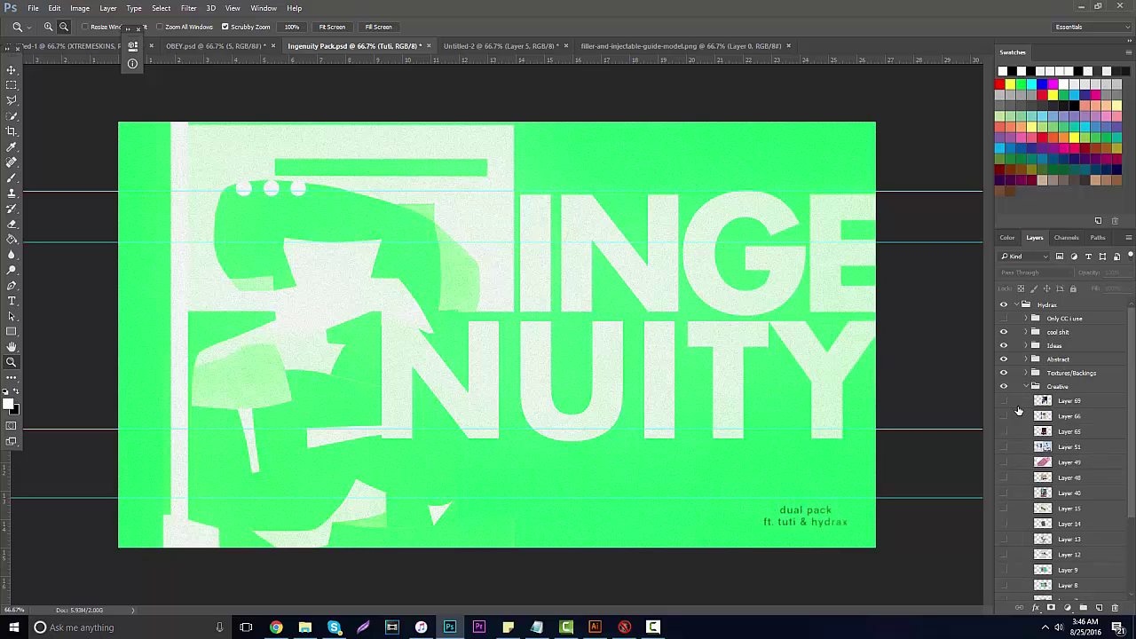
left_click(1005, 432)
left_click(1002, 479)
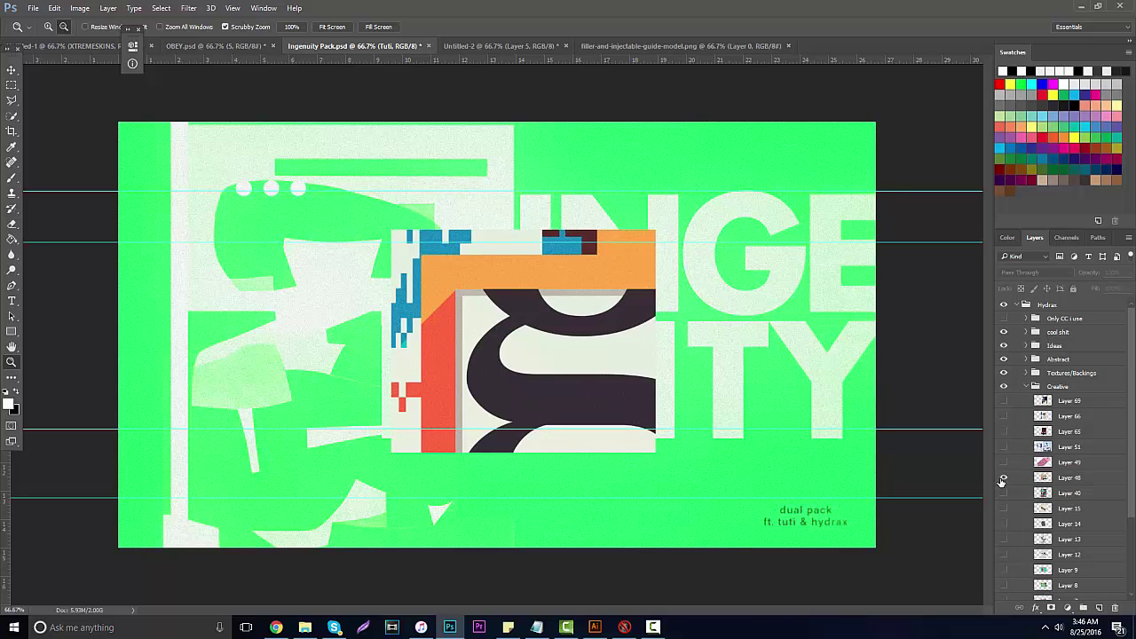
left_click(1002, 479)
left_click(1000, 510)
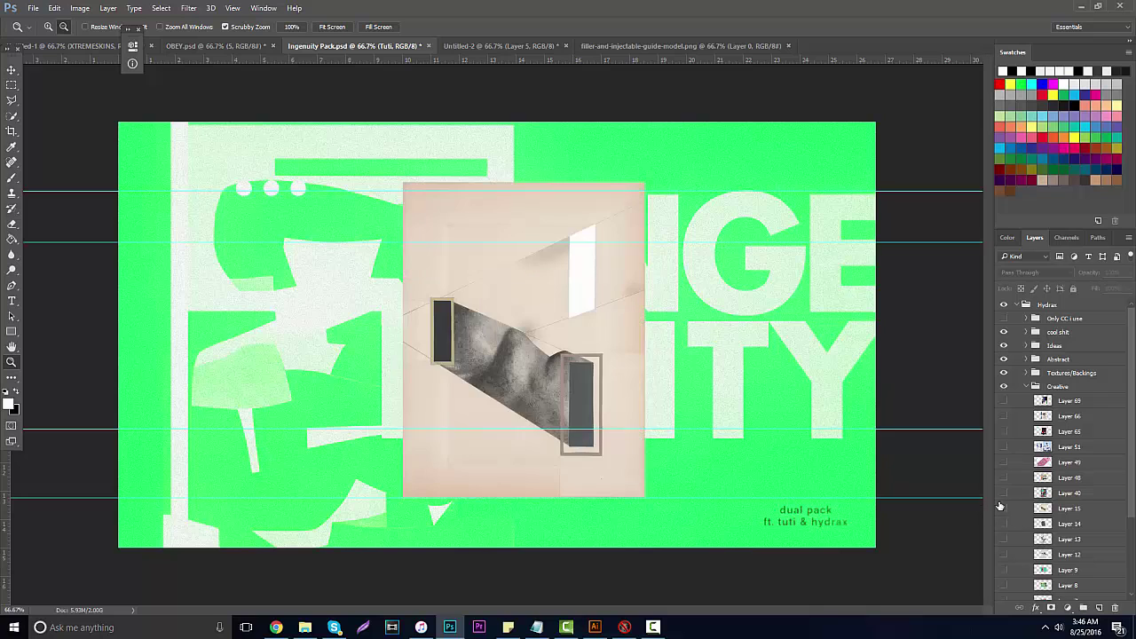
left_click(1001, 510)
Return to the Untitled-2 document and set the foreground color to a slightly muted red.
left_click(630, 45)
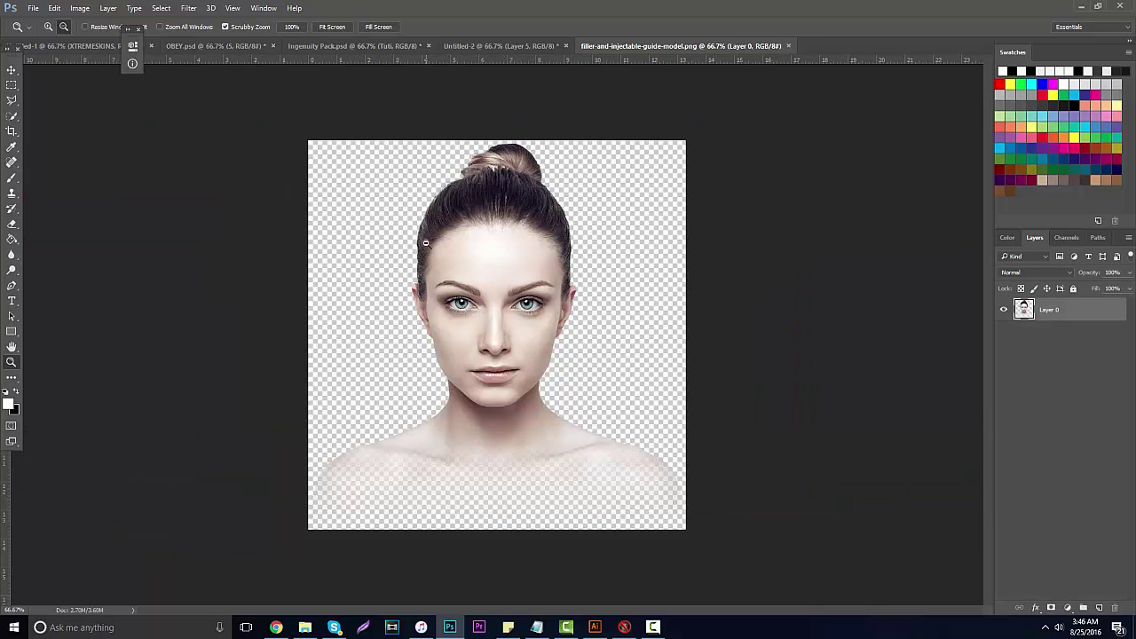
left_click(458, 47)
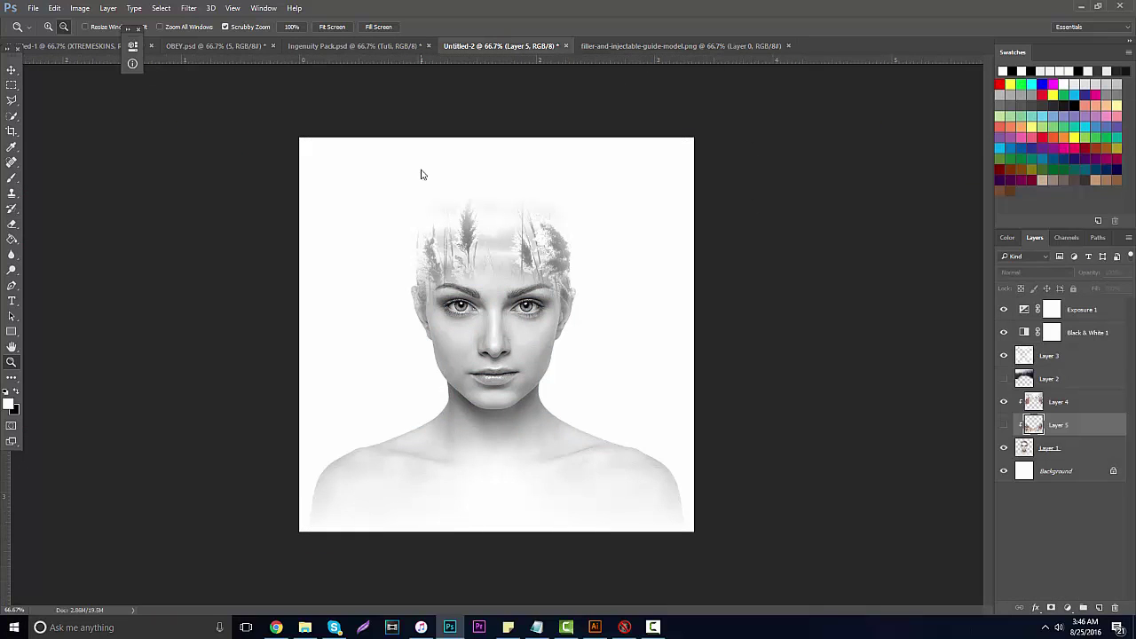
key("i")
left_click(8, 403)
type("ff1919")
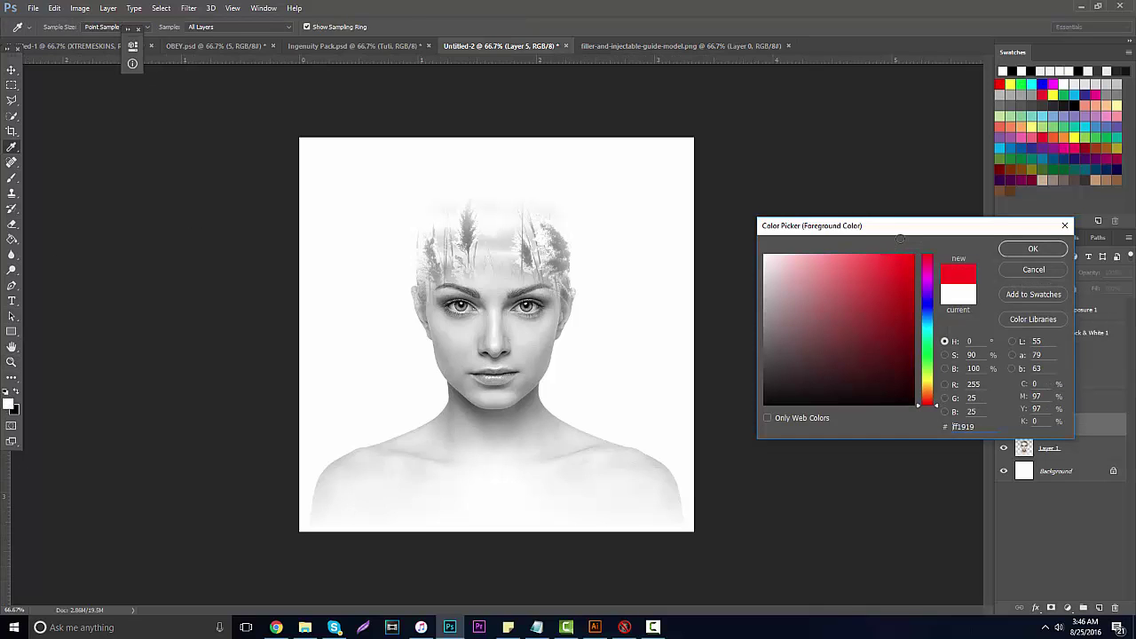
left_click_drag(898, 257, 866, 271)
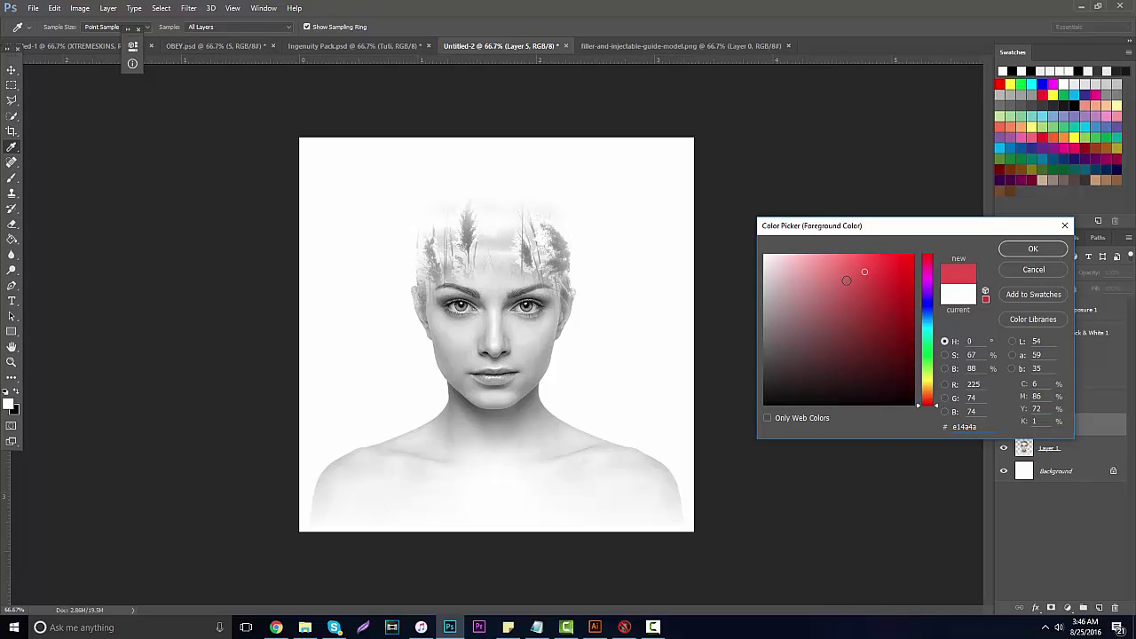
left_click(874, 269)
key("z")
left_click(1033, 248)
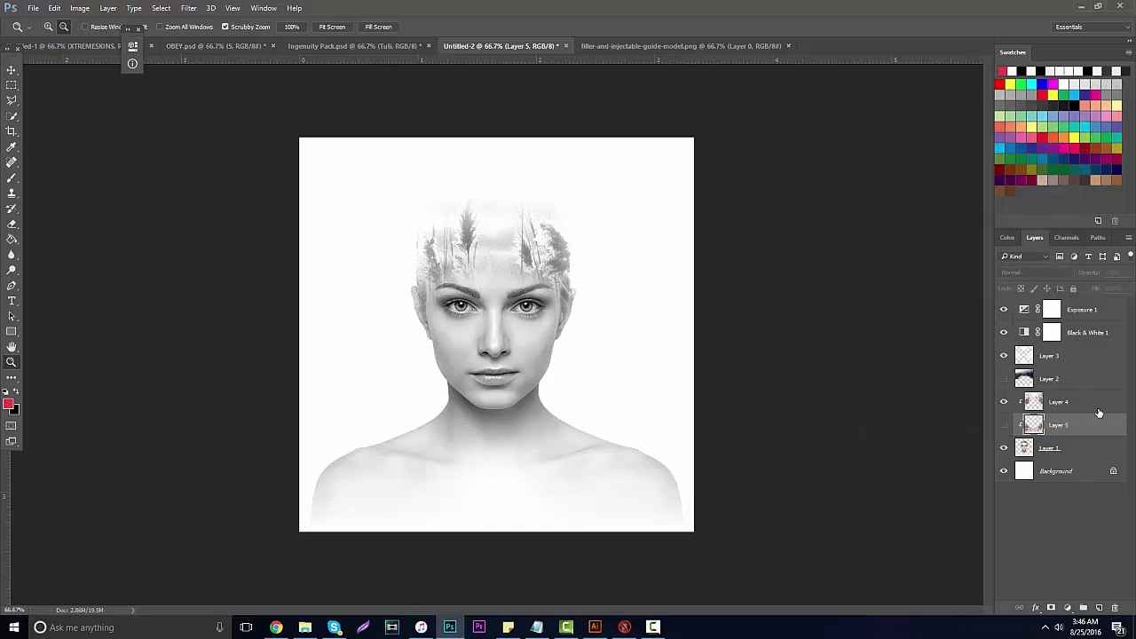
Add a new empty layer and move it directly above Layer 3, beneath the Black & White adjustment.
left_click(1076, 400)
left_click(1099, 608)
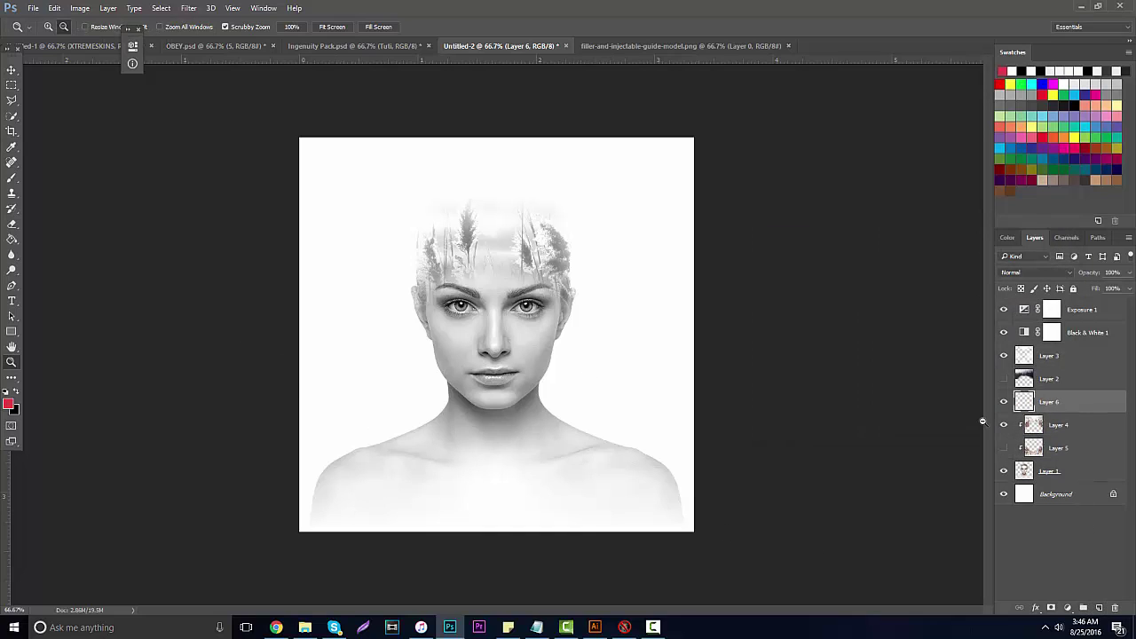
left_click_drag(1051, 400, 1055, 353)
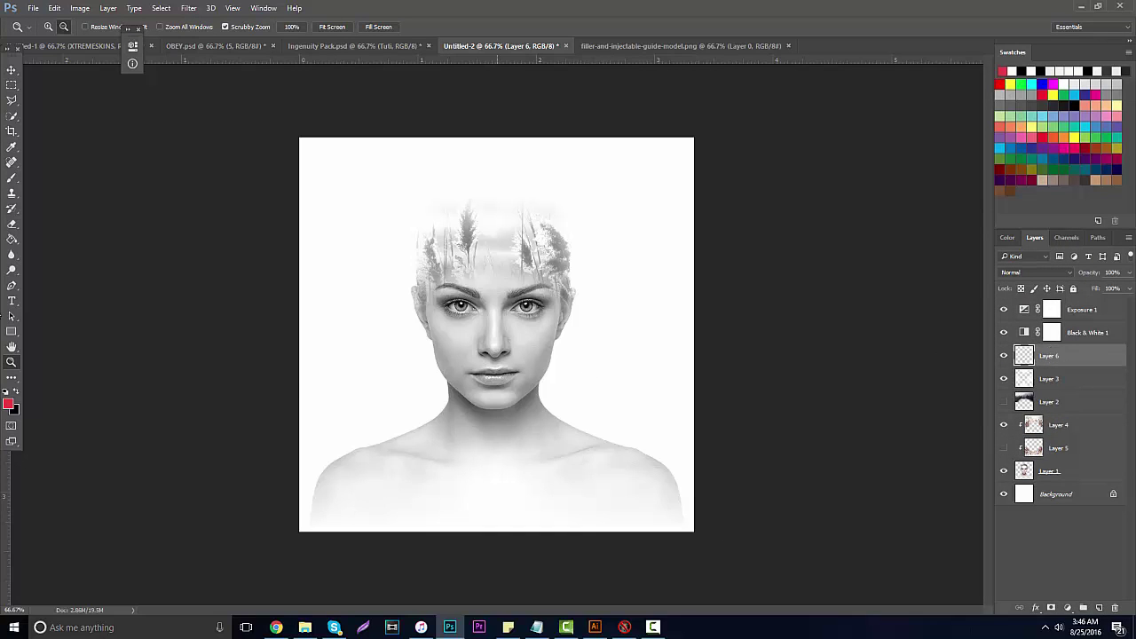
Draw a red rectangle about 483 by 80 px across the model's eyes and move its layer above the Exposure adjustment.
left_click(12, 331)
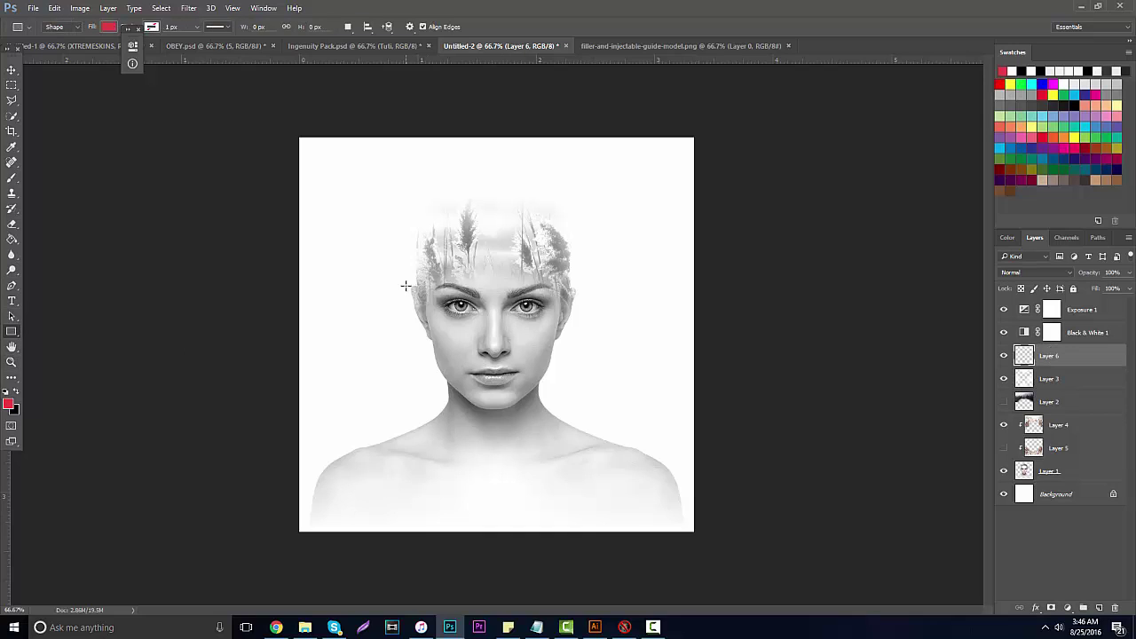
left_click_drag(406, 286, 597, 316)
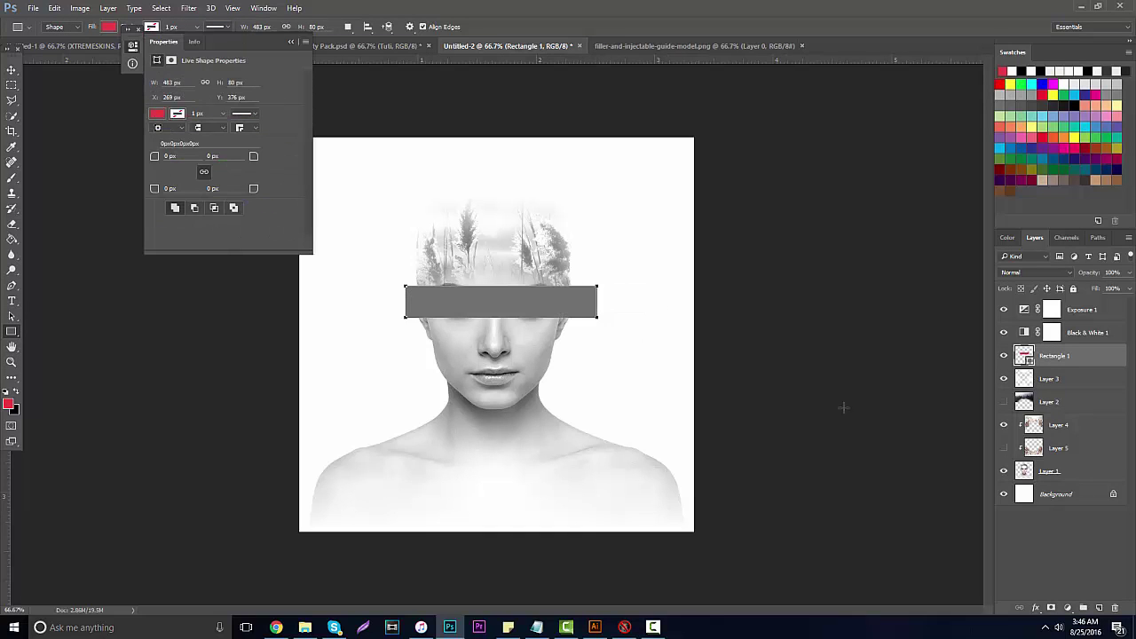
left_click_drag(1036, 356, 1058, 303)
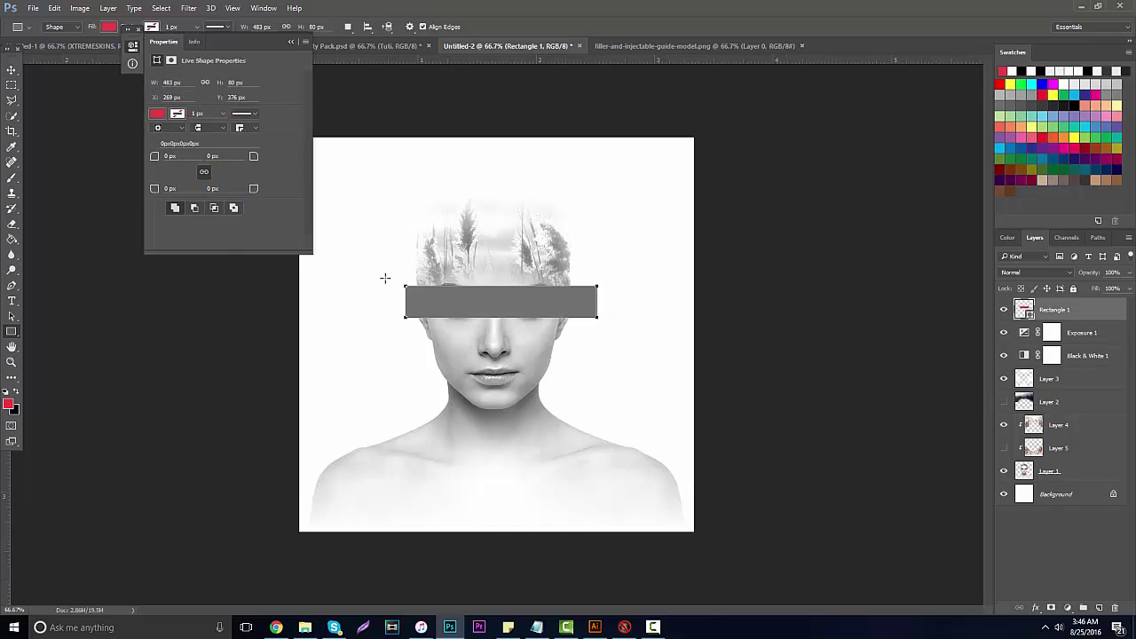
Shift the red bar slightly left and down to center it over the eyes, and close its shape properties.
left_click(12, 70)
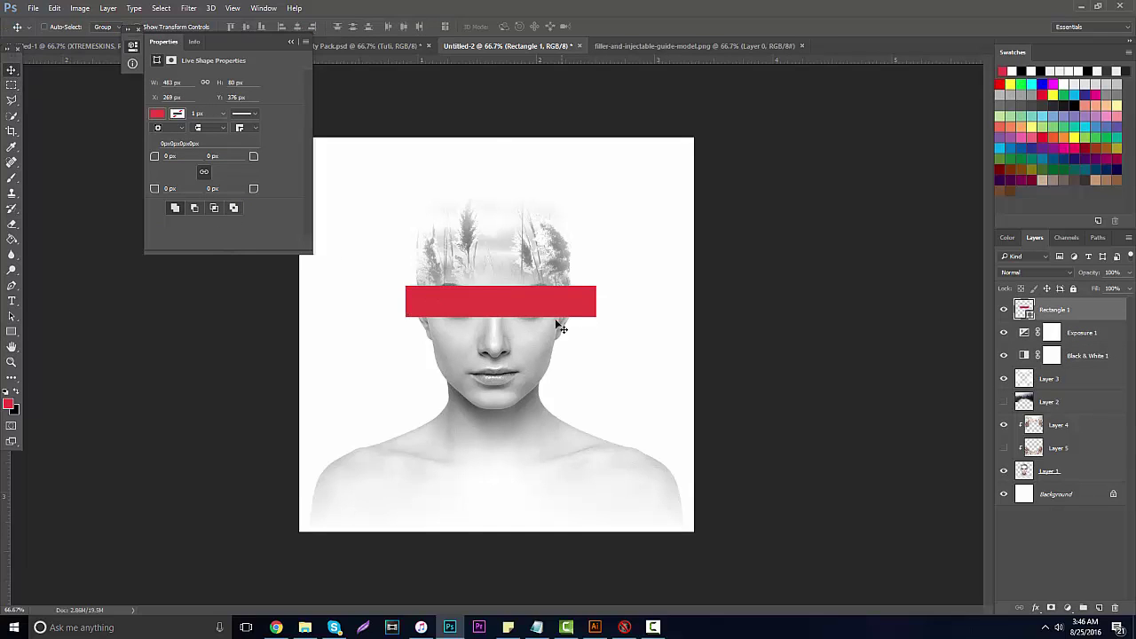
left_click_drag(559, 312, 554, 315)
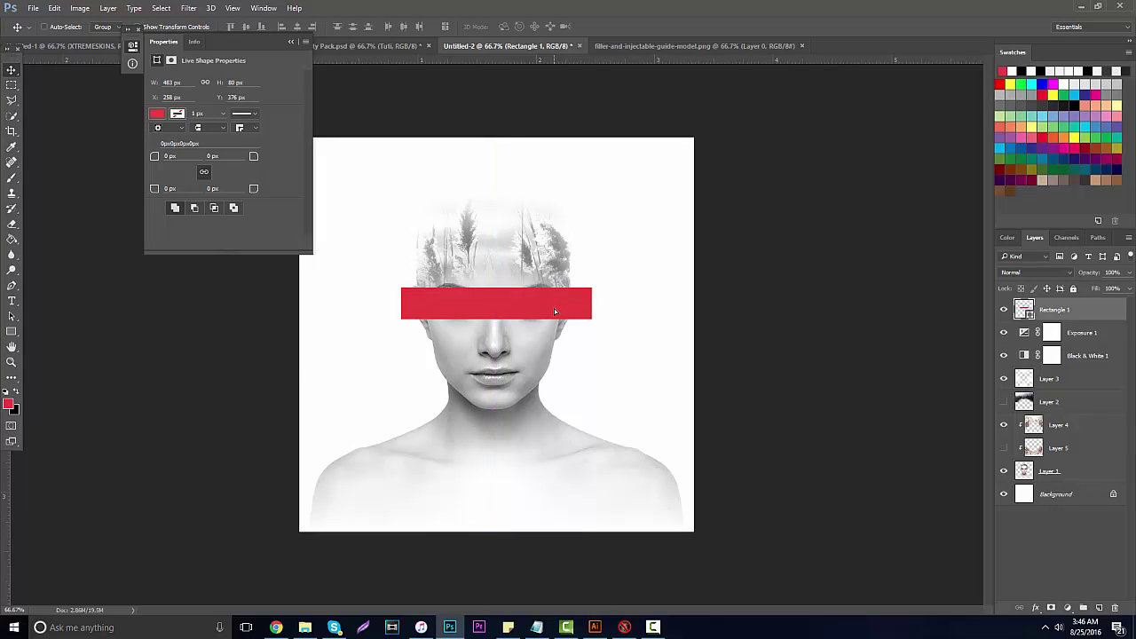
left_click(292, 35)
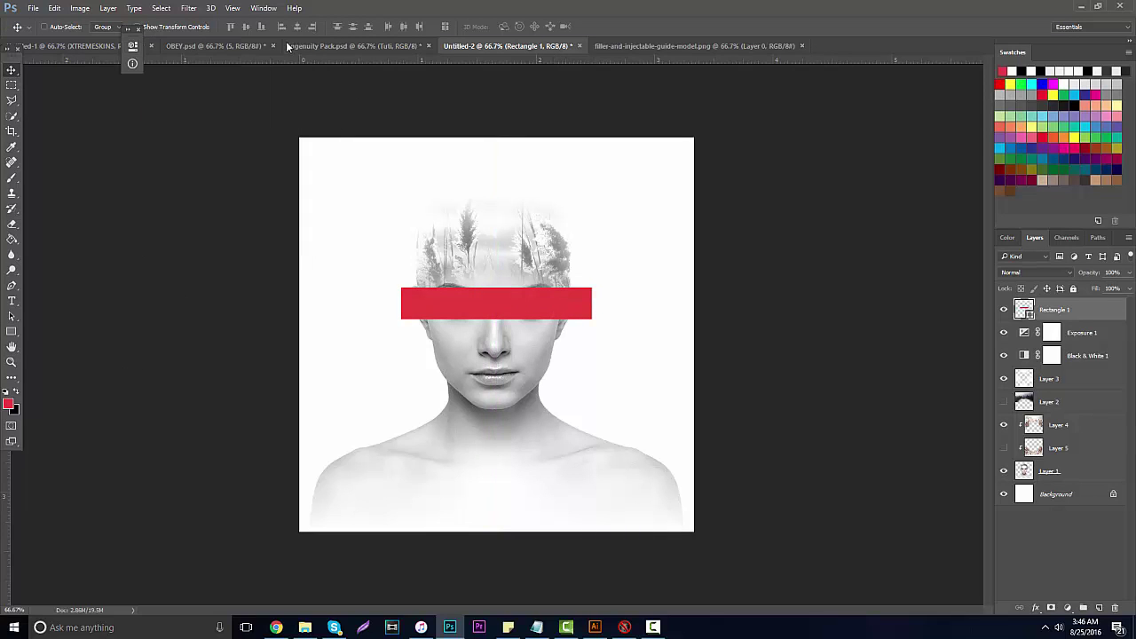
Add red horizontal text reading "10,000 SUBS" and position it across the top of the head.
left_click(11, 301)
left_click(365, 232)
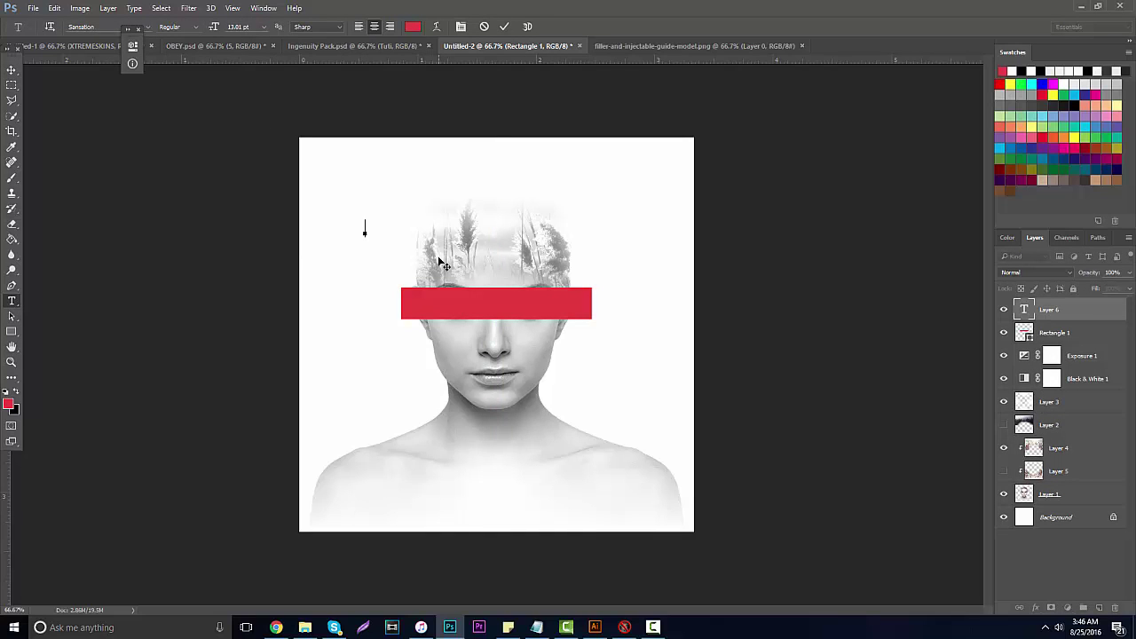
type("10,000")
type(" SUBS")
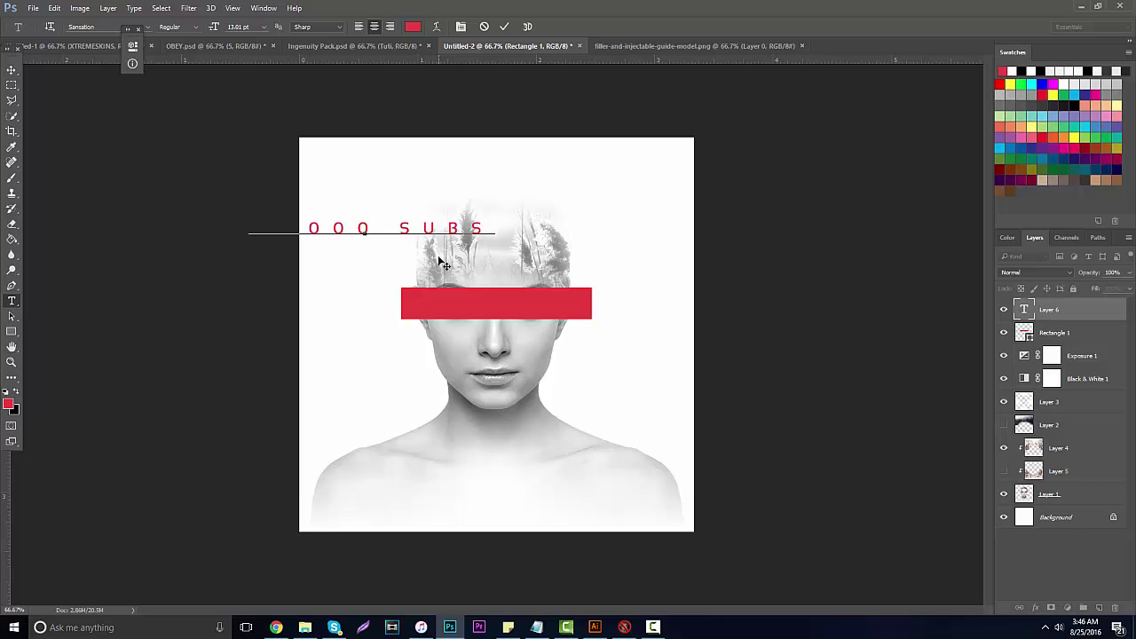
left_click_drag(328, 162, 452, 136)
key("v")
Delete all the characters of the horizontal "10,000 SUBS" text.
left_click(11, 301)
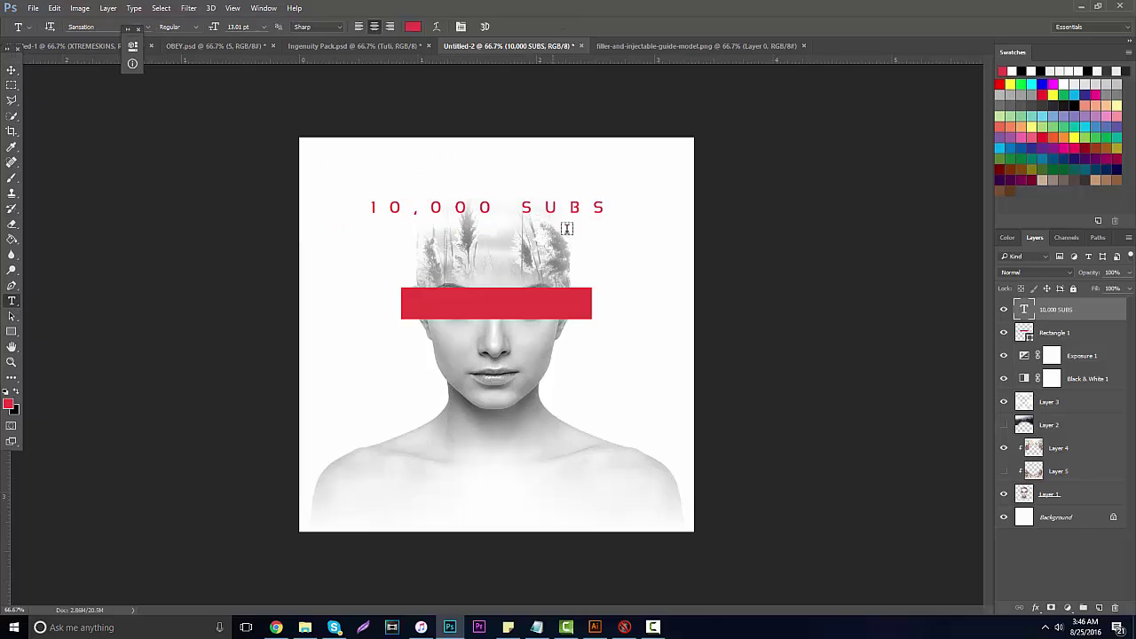
left_click_drag(615, 209, 195, 178)
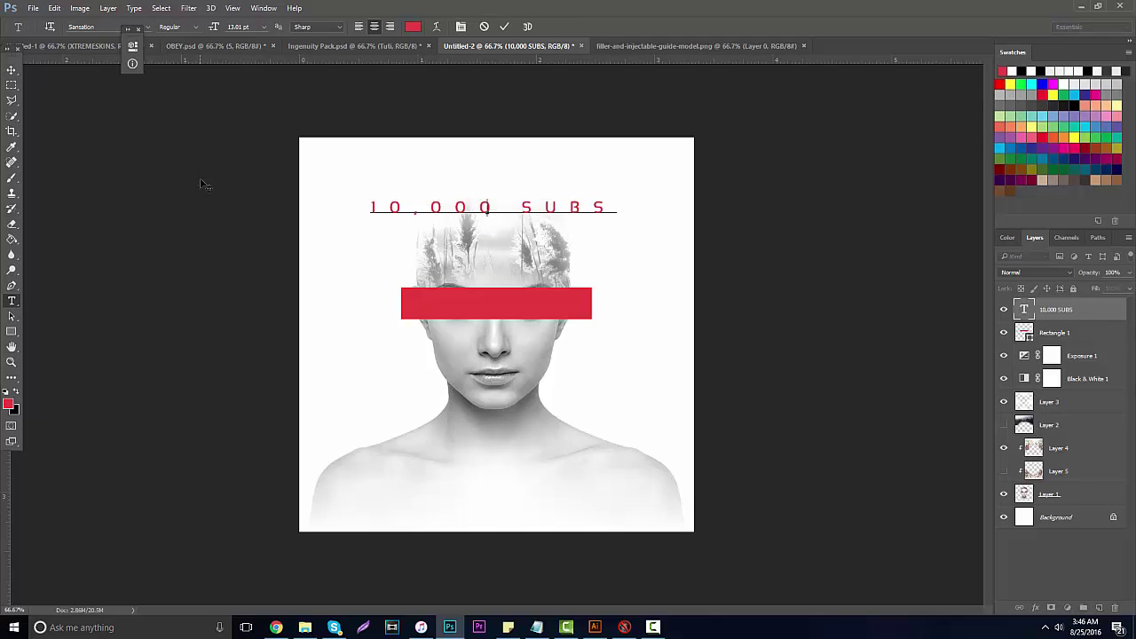
key("BackSpace")
Add red vertical text reading "10,000", place it along the canvas's lower right edge, and hide its layer.
right_click(22, 303)
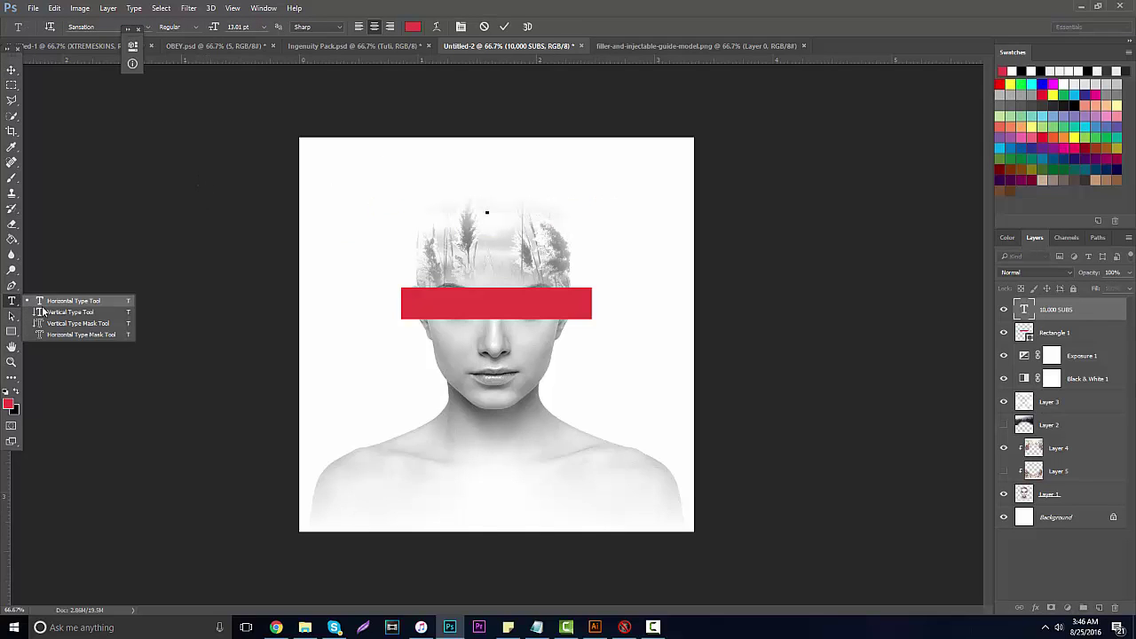
left_click(36, 312)
left_click(317, 240)
type("10")
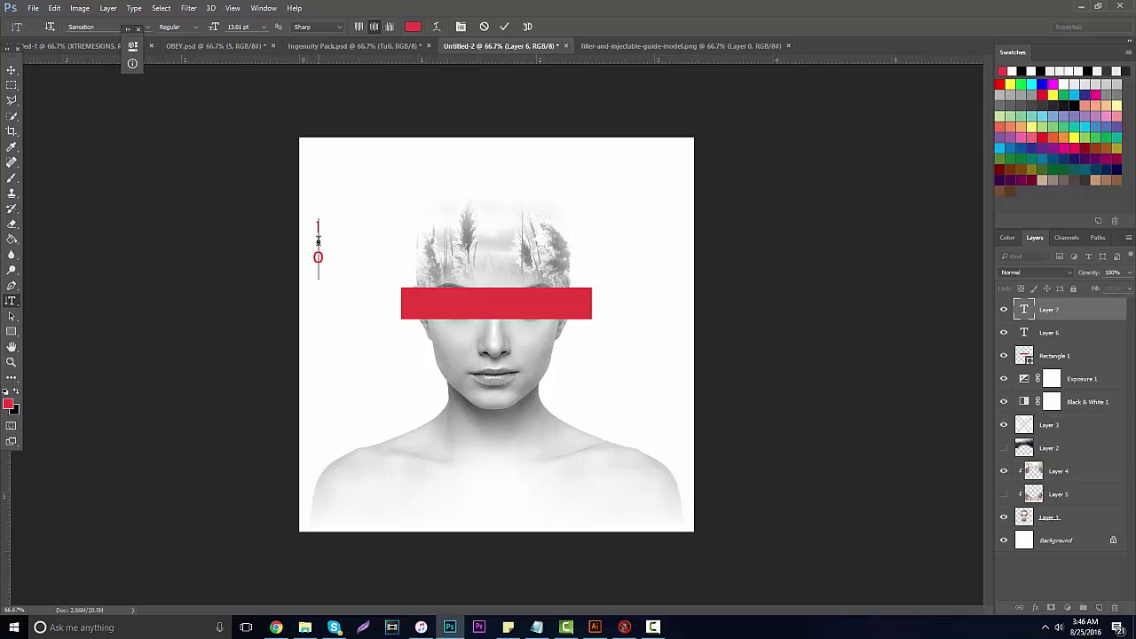
type(",000")
left_click(10, 70)
left_click_drag(444, 262, 800, 460)
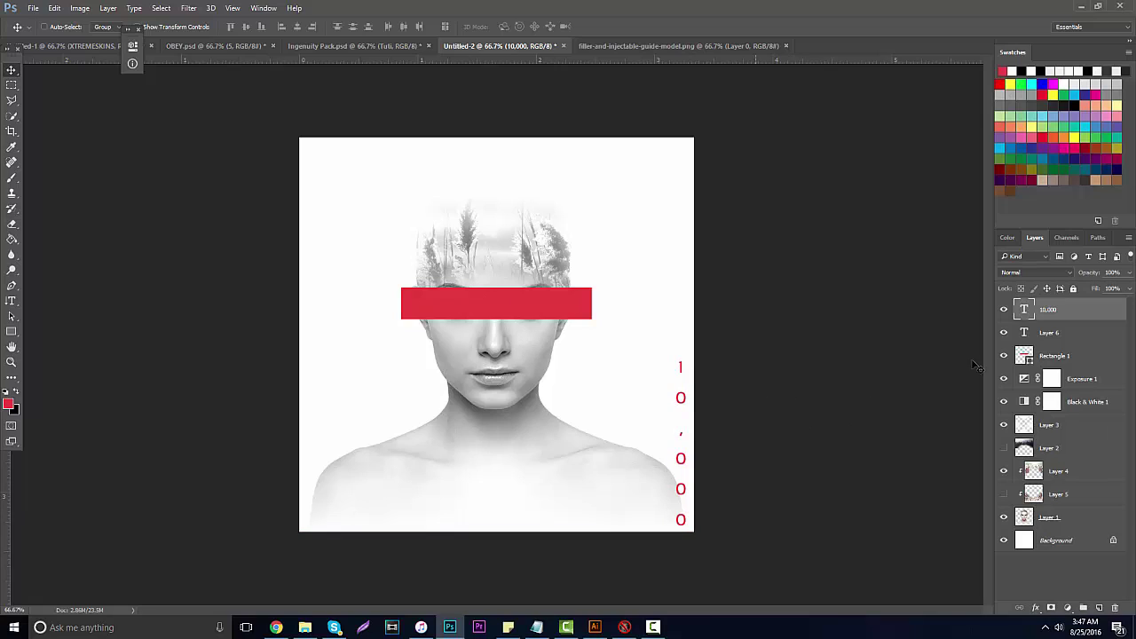
left_click(1007, 310)
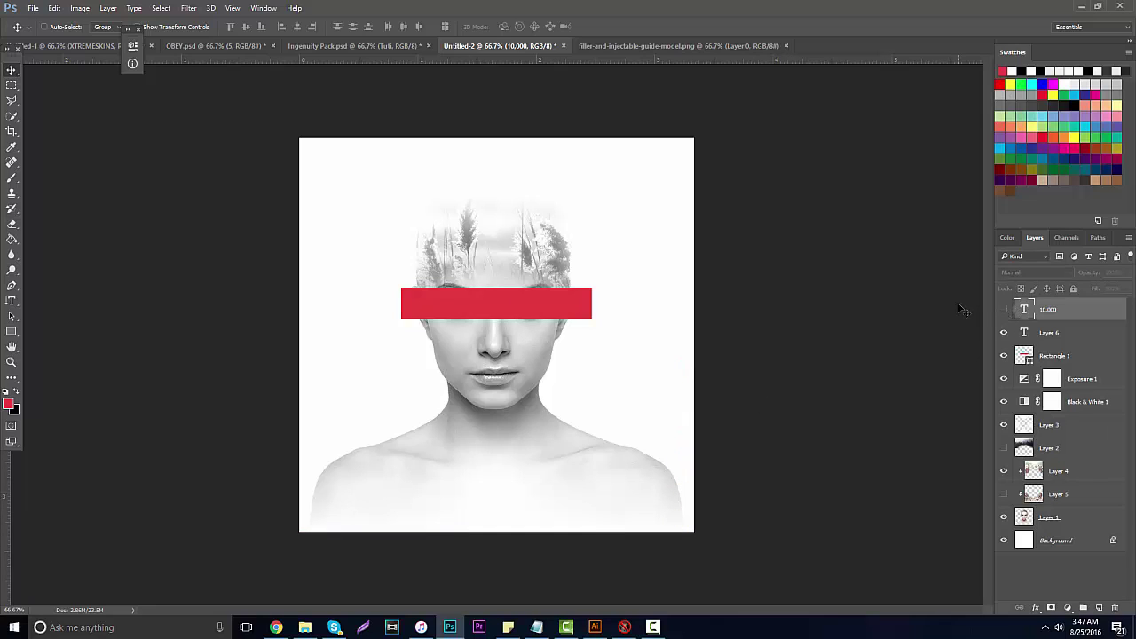